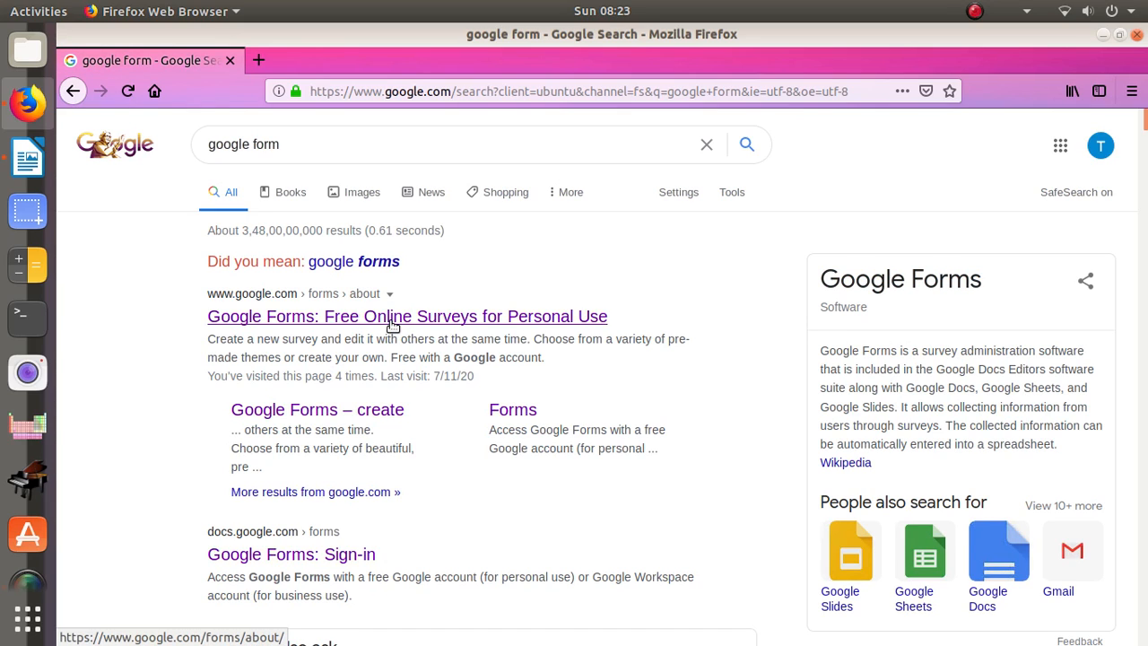
Open Google Forms for personal use from the search results and create a new blank form
{"action": "left_click", "coordinate": [392, 320]}
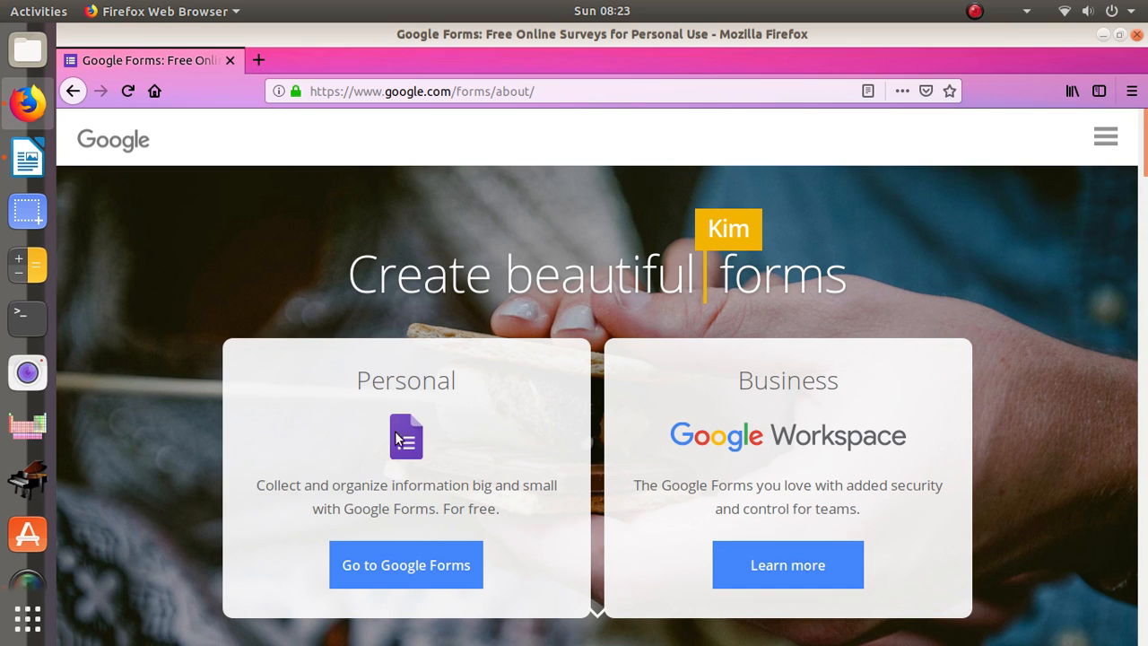
{"action": "left_click", "coordinate": [432, 571]}
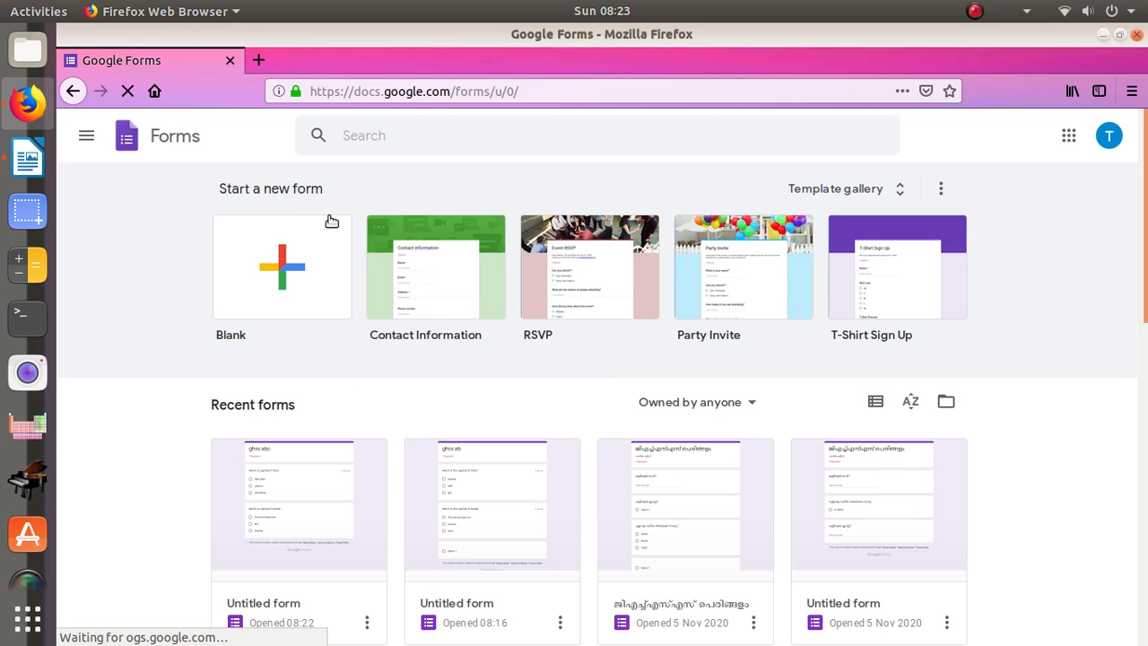
{"action": "left_click", "coordinate": [328, 266]}
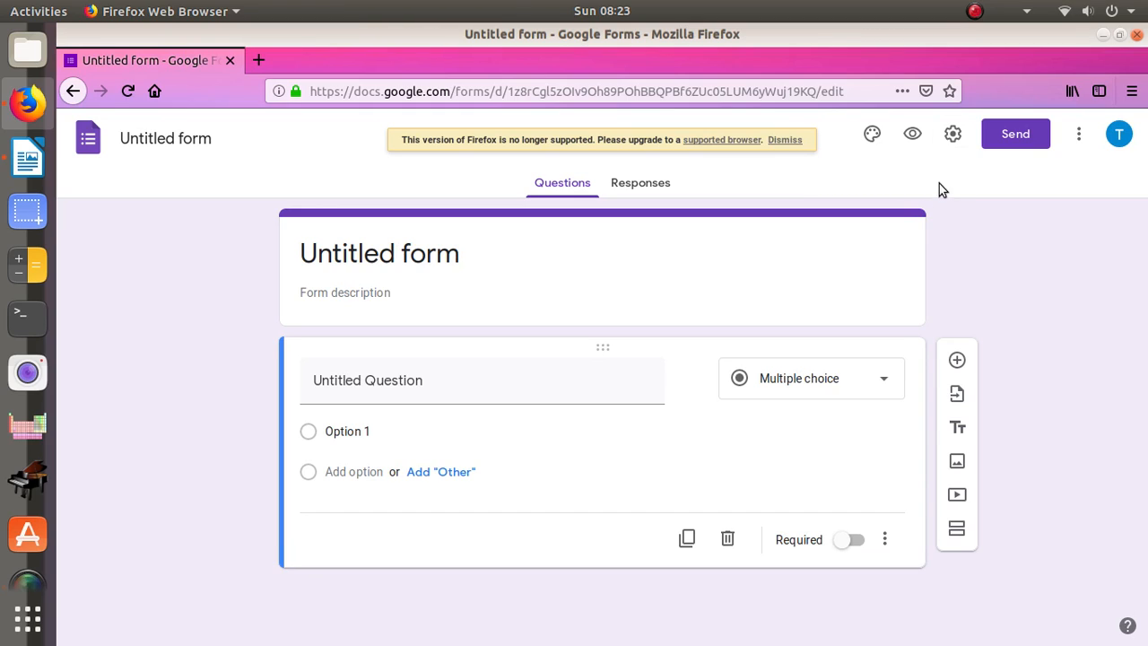
Turn the form into a quiz through its settings and save them
{"action": "left_click", "coordinate": [951, 135]}
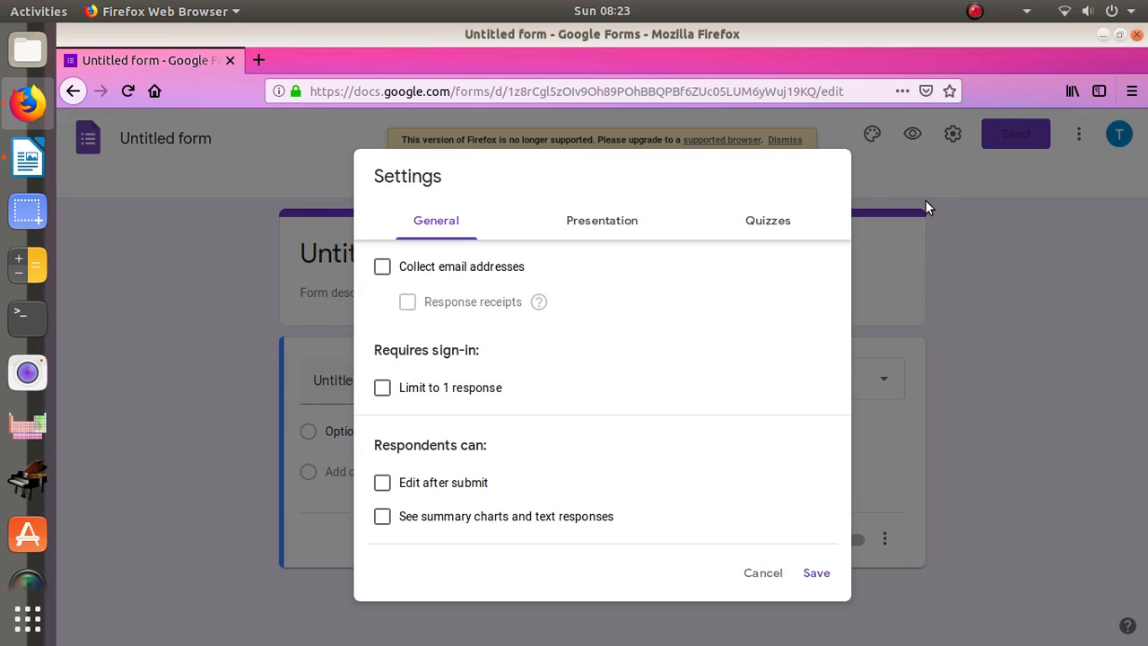
{"action": "left_click", "coordinate": [747, 229]}
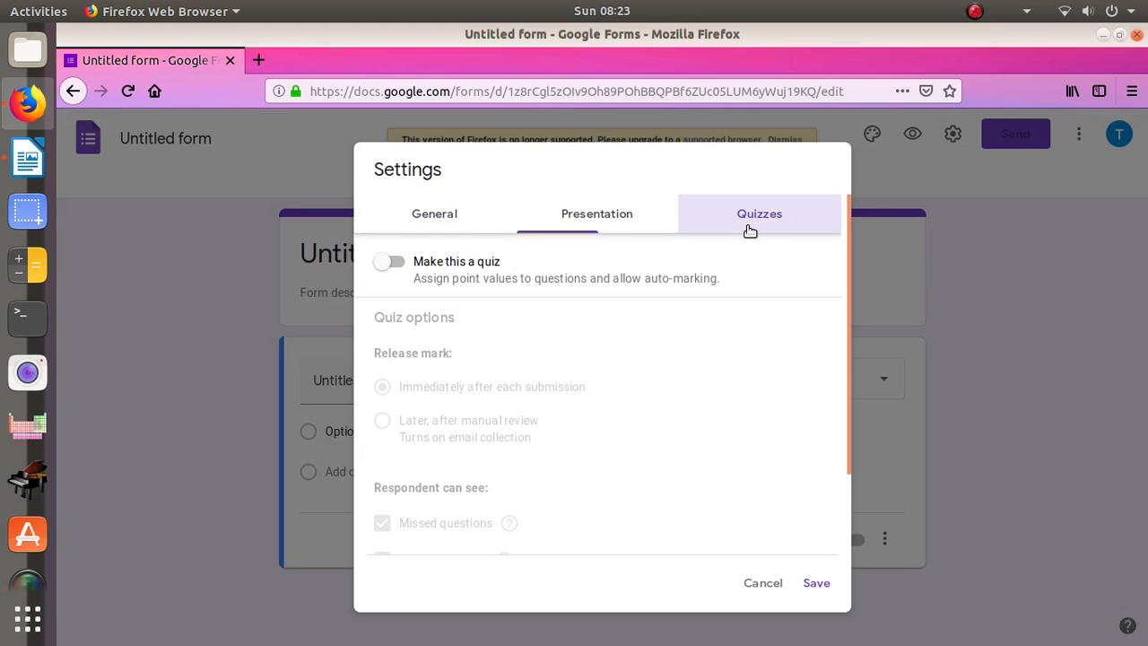
{"action": "left_click", "coordinate": [396, 262]}
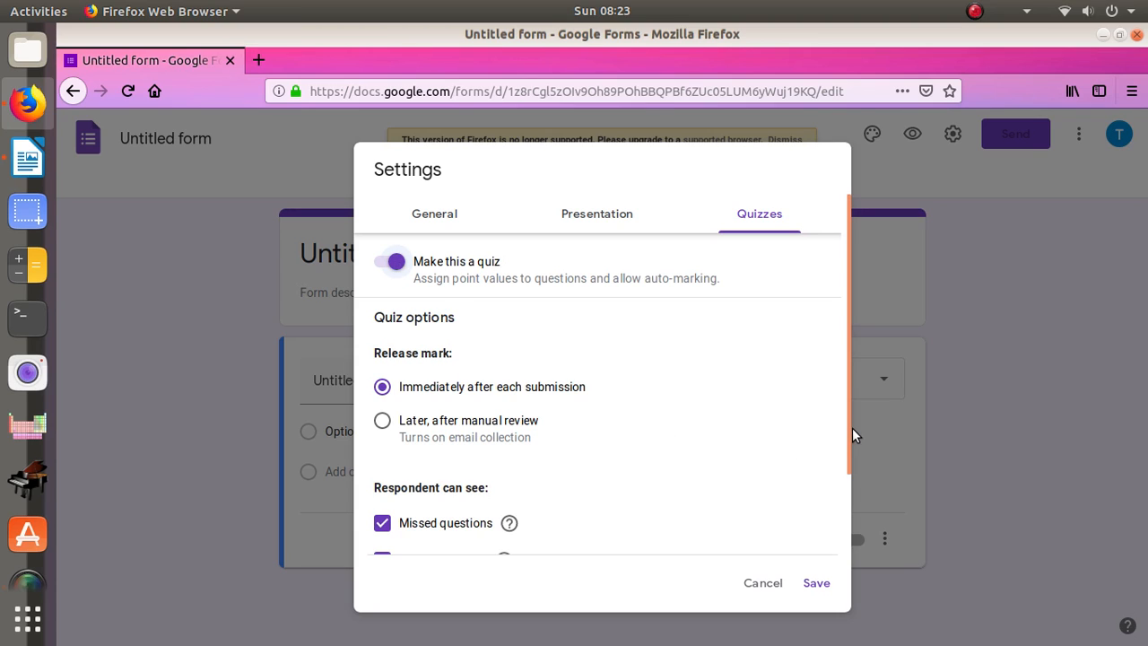
{"action": "left_click_drag", "start_coordinate": [845, 431], "coordinate": [852, 489]}
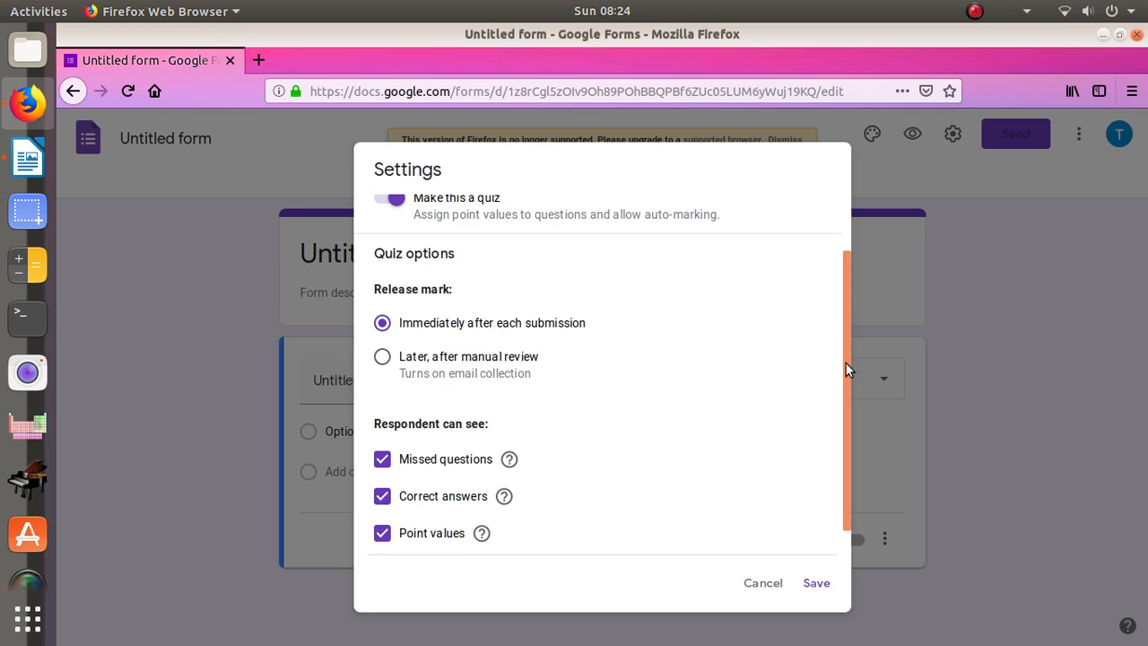
{"action": "left_click_drag", "start_coordinate": [846, 363], "coordinate": [855, 405]}
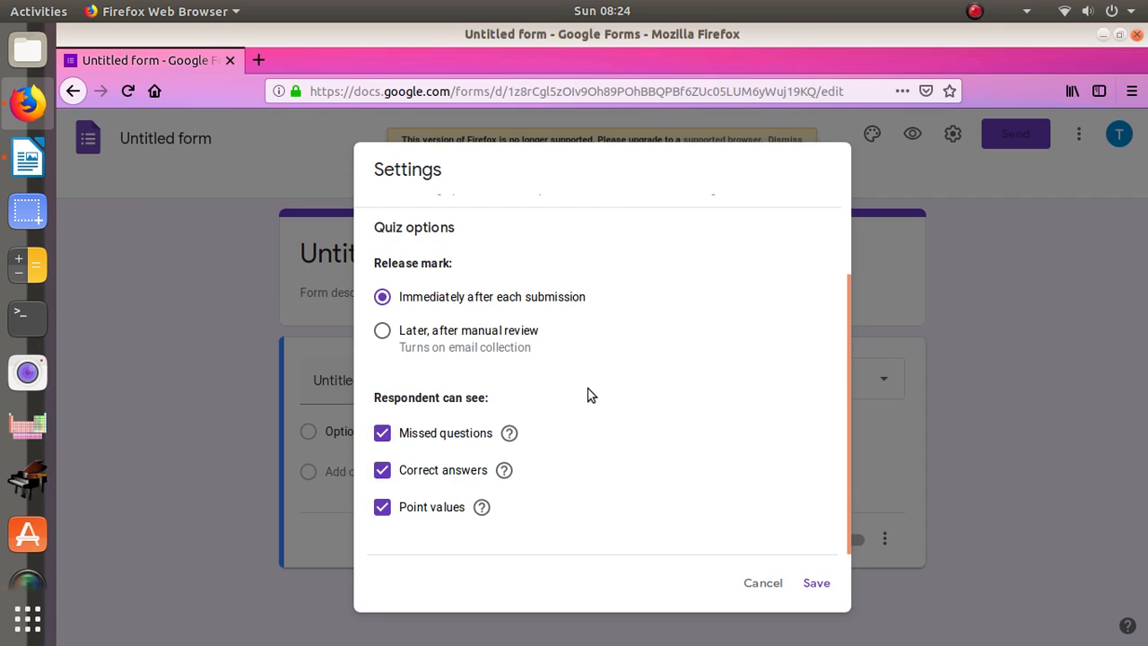
{"action": "left_click", "coordinate": [383, 434]}
{"action": "left_click", "coordinate": [383, 434]}
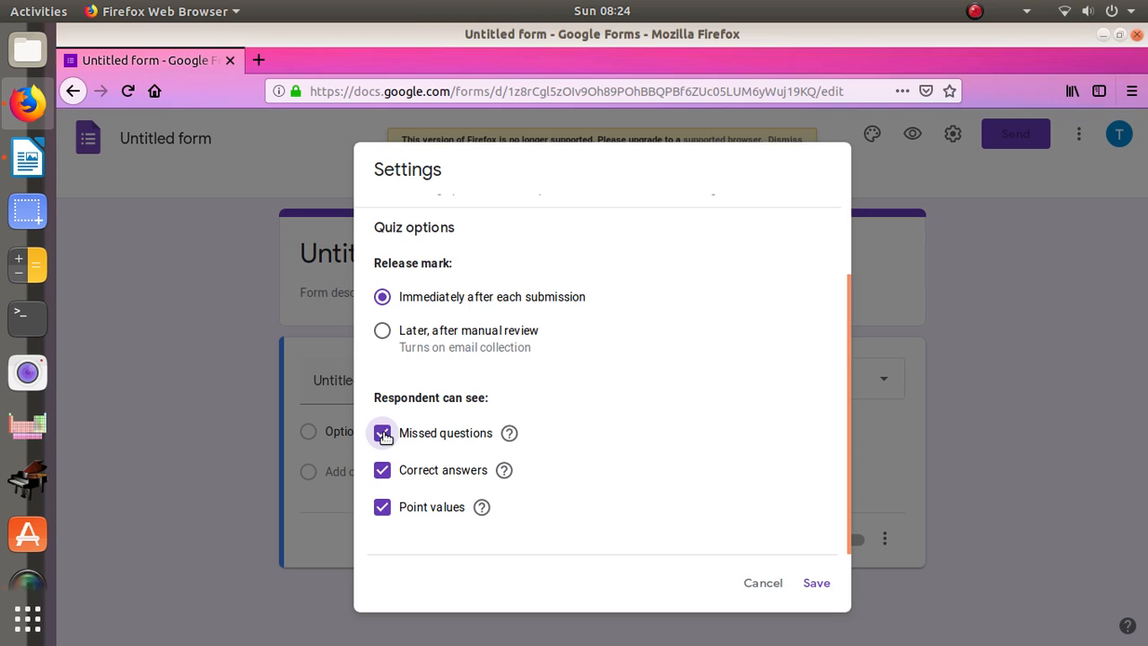
{"action": "left_click", "coordinate": [814, 583]}
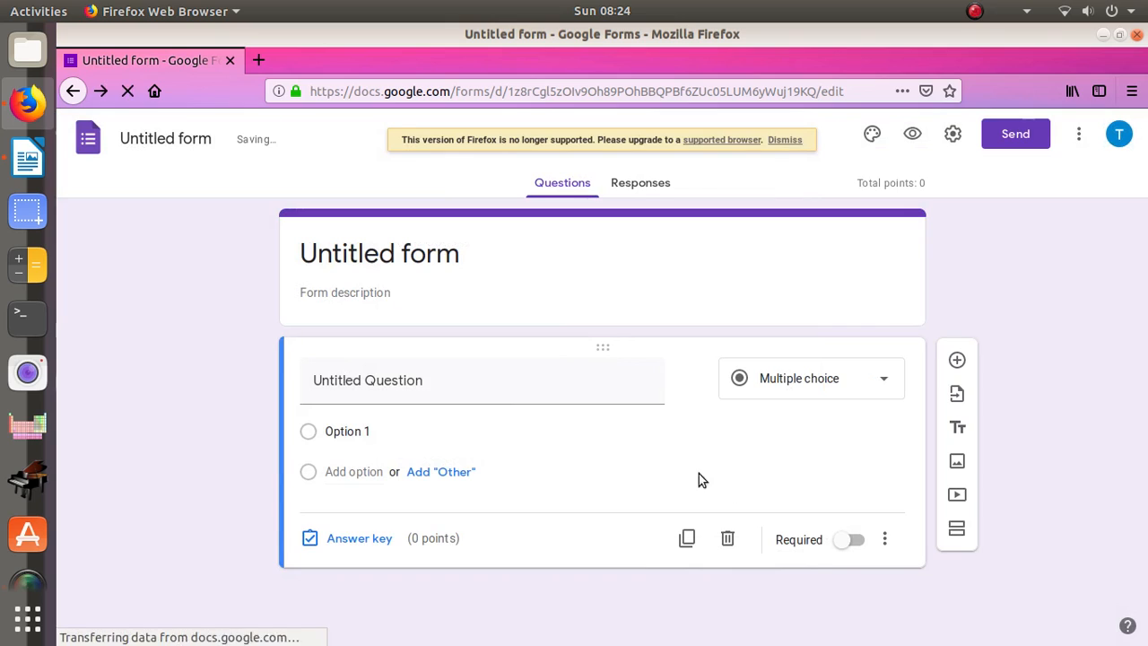
Title the form "ghss abc"
{"action": "left_click", "coordinate": [609, 390]}
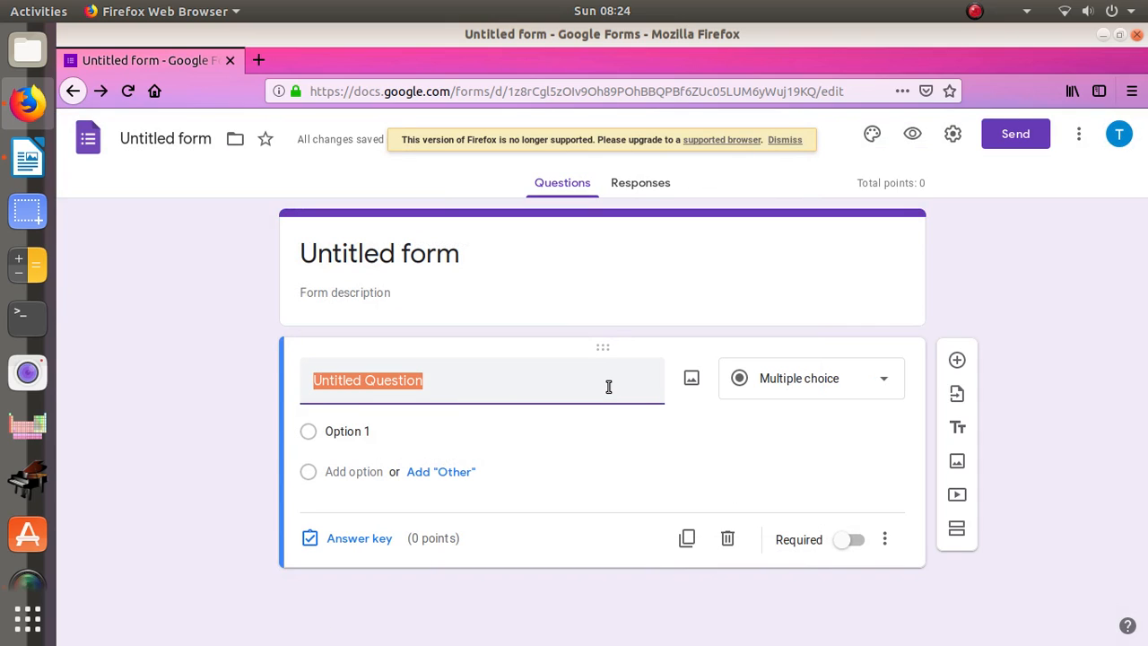
{"action": "left_click", "coordinate": [562, 249]}
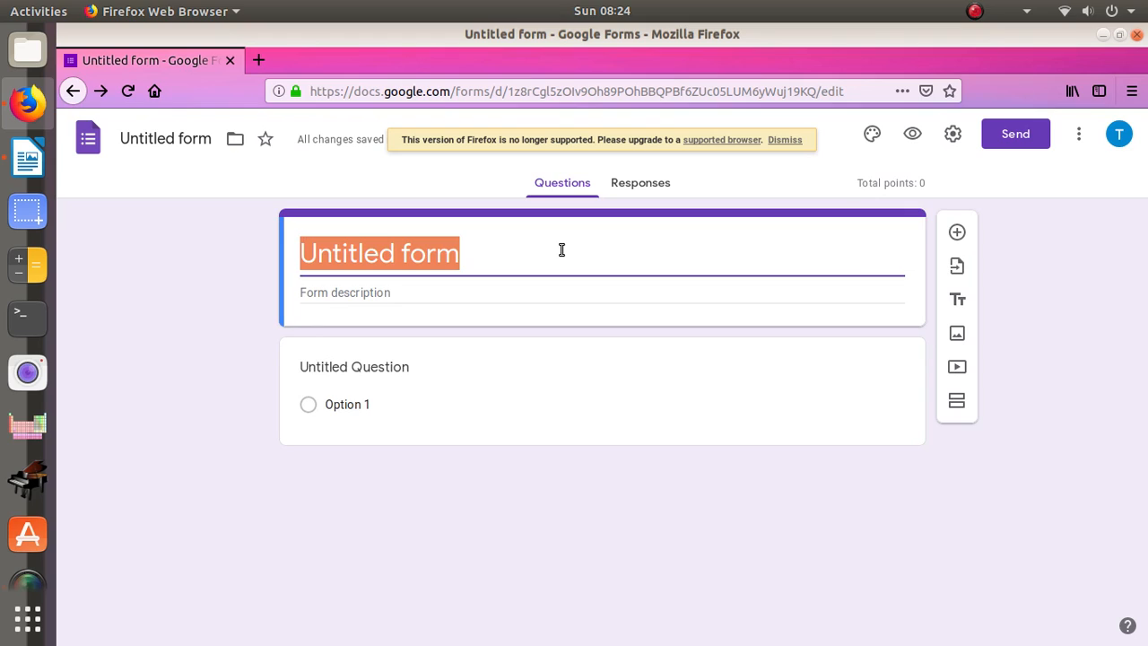
{"action": "type", "text": "g"}
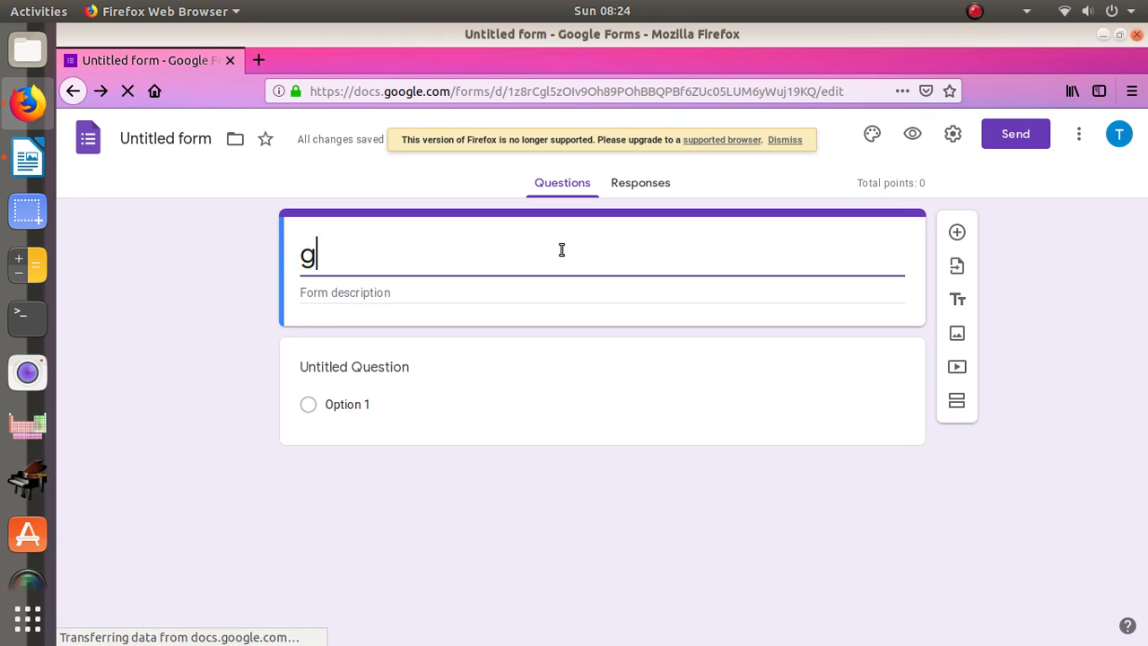
{"action": "type", "text": "hss "}
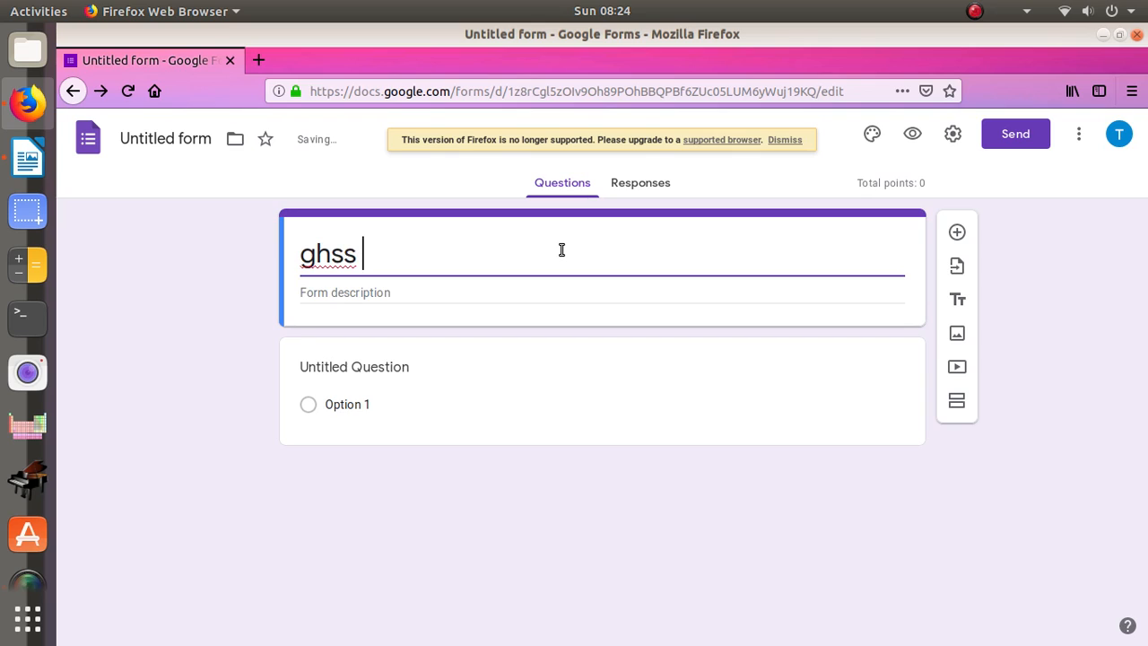
{"action": "type", "text": "abc"}
Set up the first question as "NAME" with a short-answer response and make it required
{"action": "left_click", "coordinate": [457, 355]}
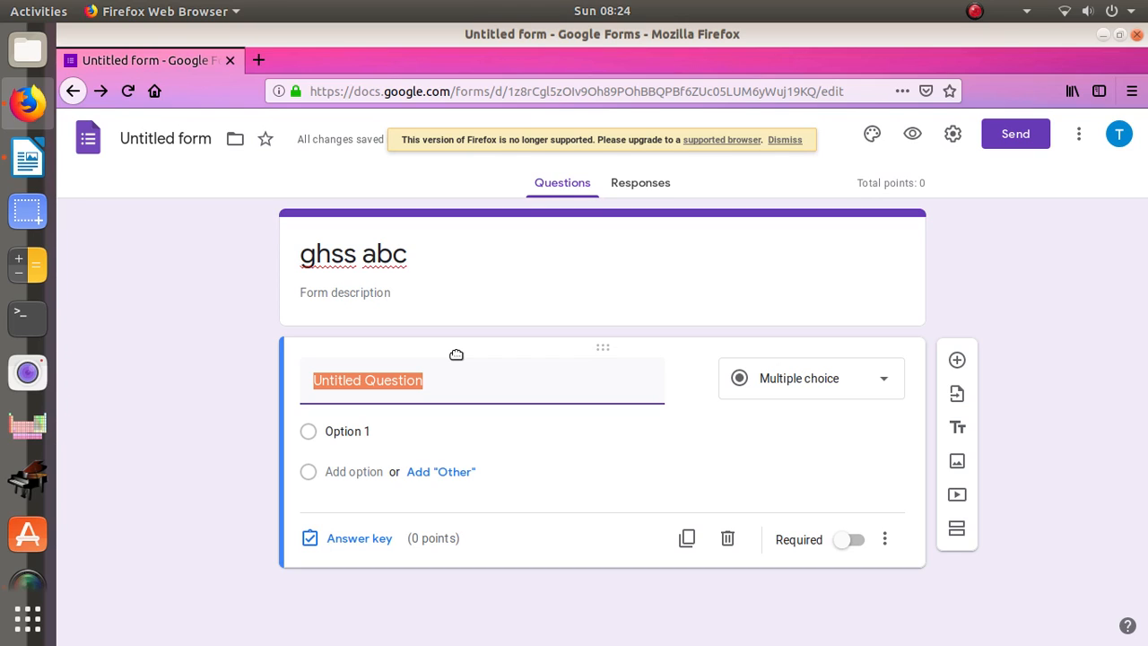
{"action": "type", "text": "NAME"}
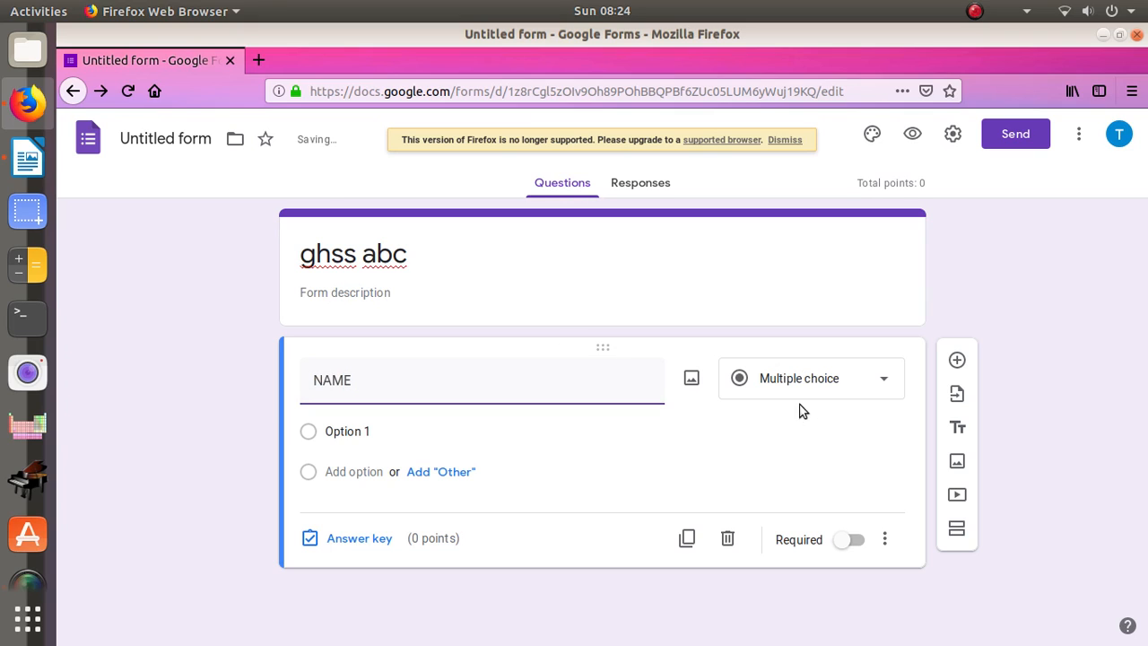
{"action": "left_click", "coordinate": [819, 375]}
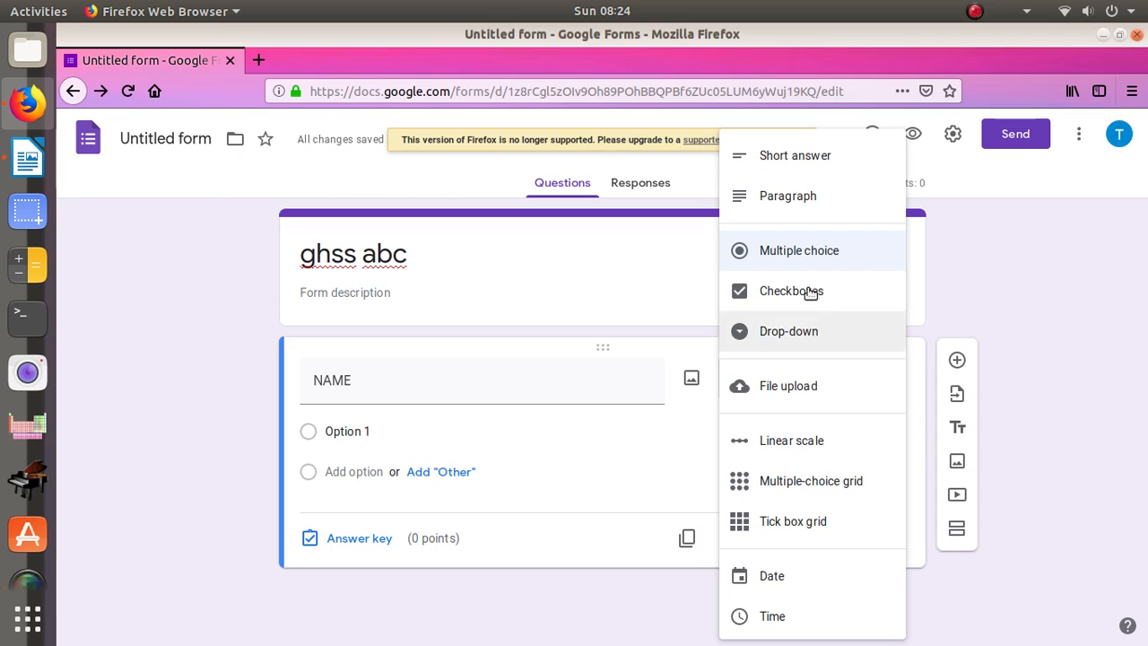
{"action": "left_click", "coordinate": [856, 152]}
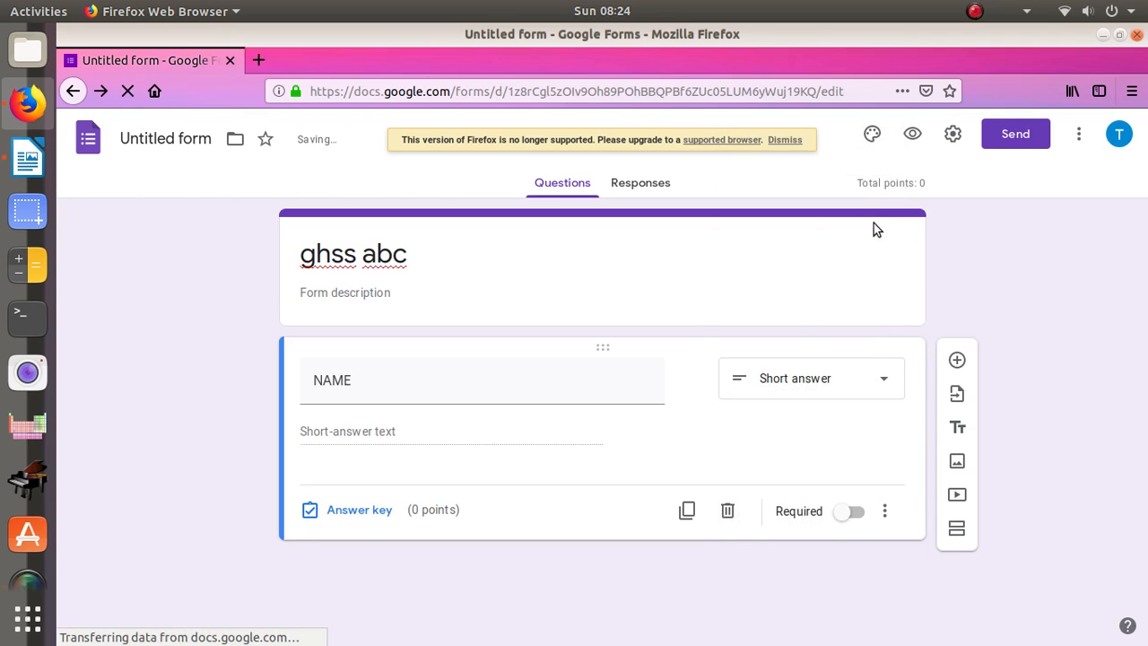
{"action": "left_click", "coordinate": [852, 516]}
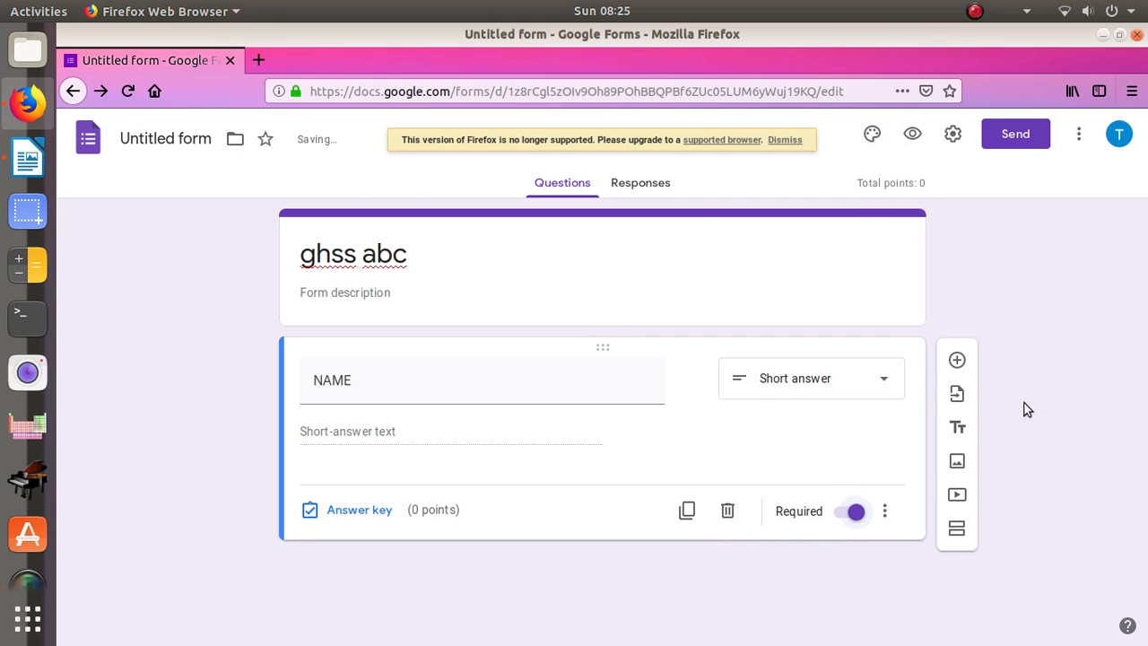
Add a second question "CLASS" with a short-answer response and make it required
{"action": "left_click", "coordinate": [956, 361]}
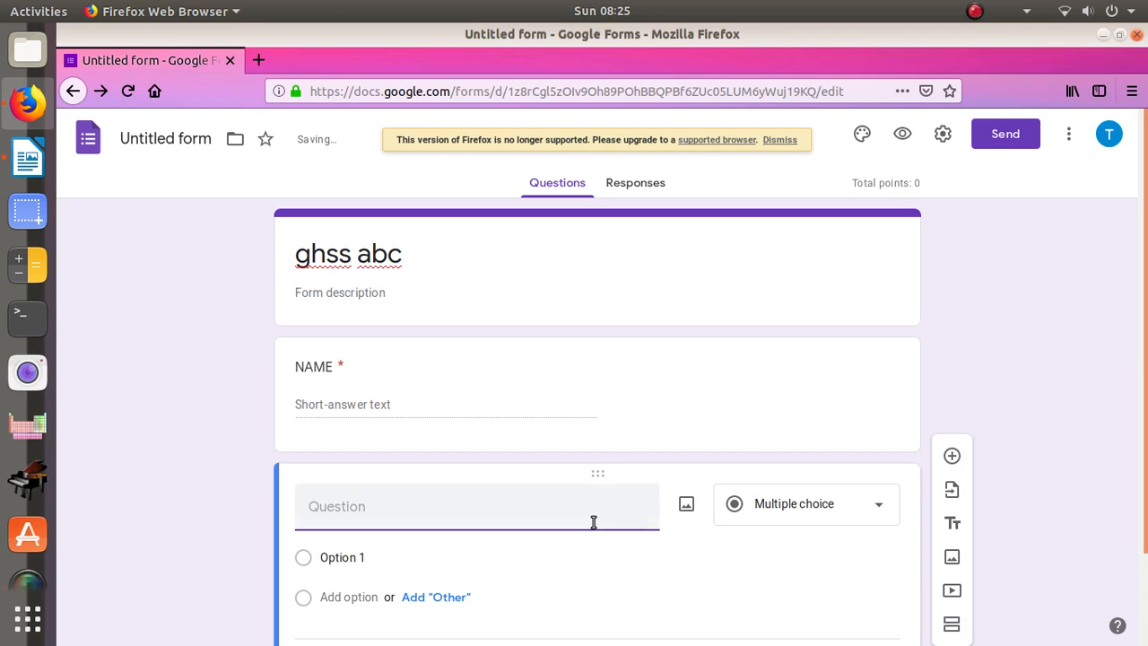
{"action": "type", "text": "C"}
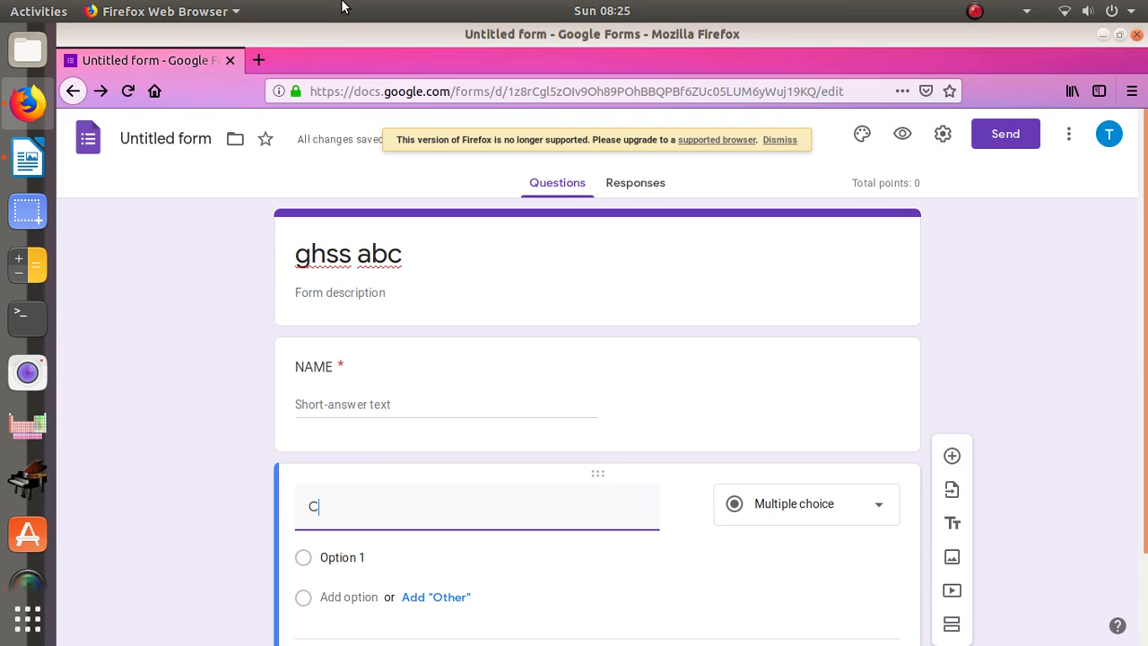
{"action": "type", "text": "LASS"}
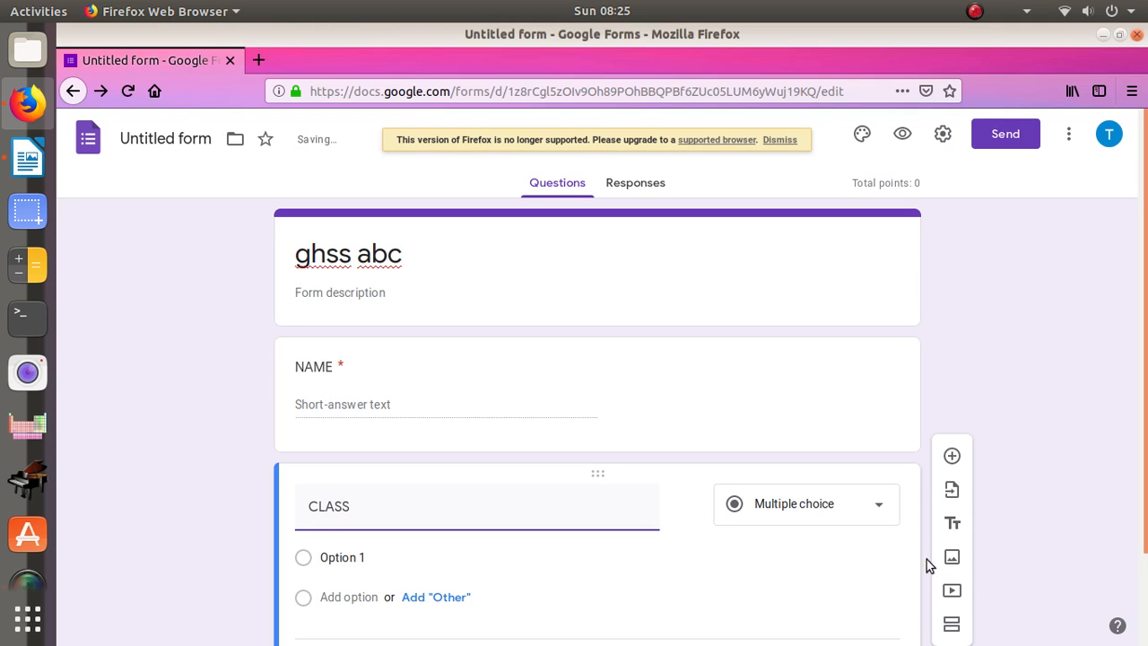
{"action": "left_click", "coordinate": [866, 513]}
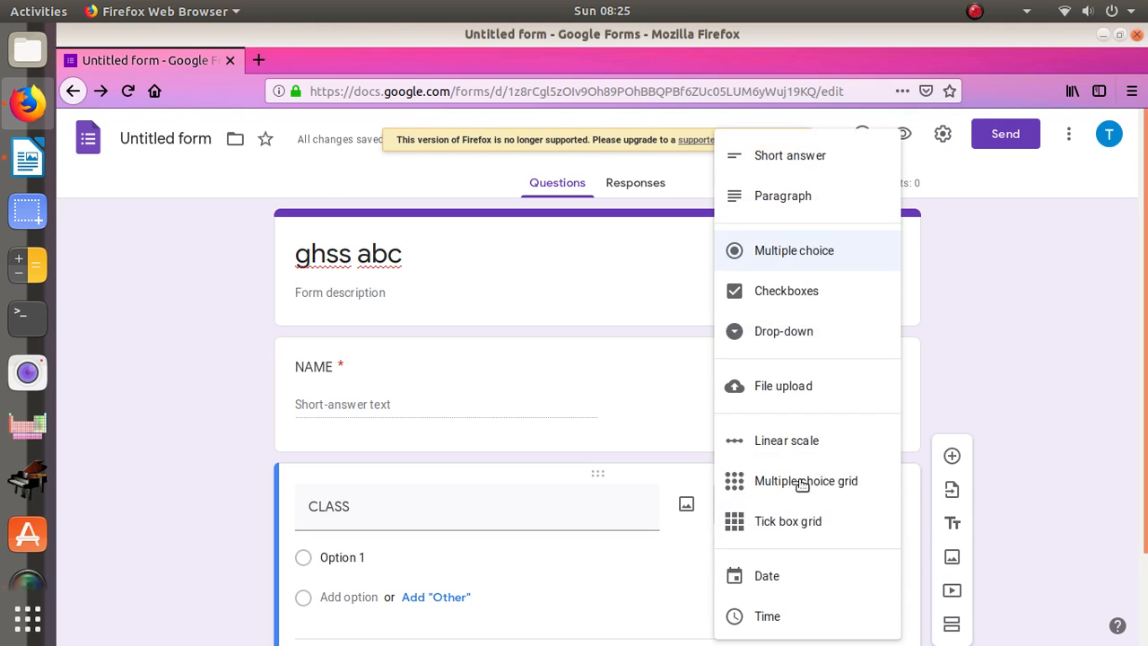
{"action": "left_click", "coordinate": [840, 170]}
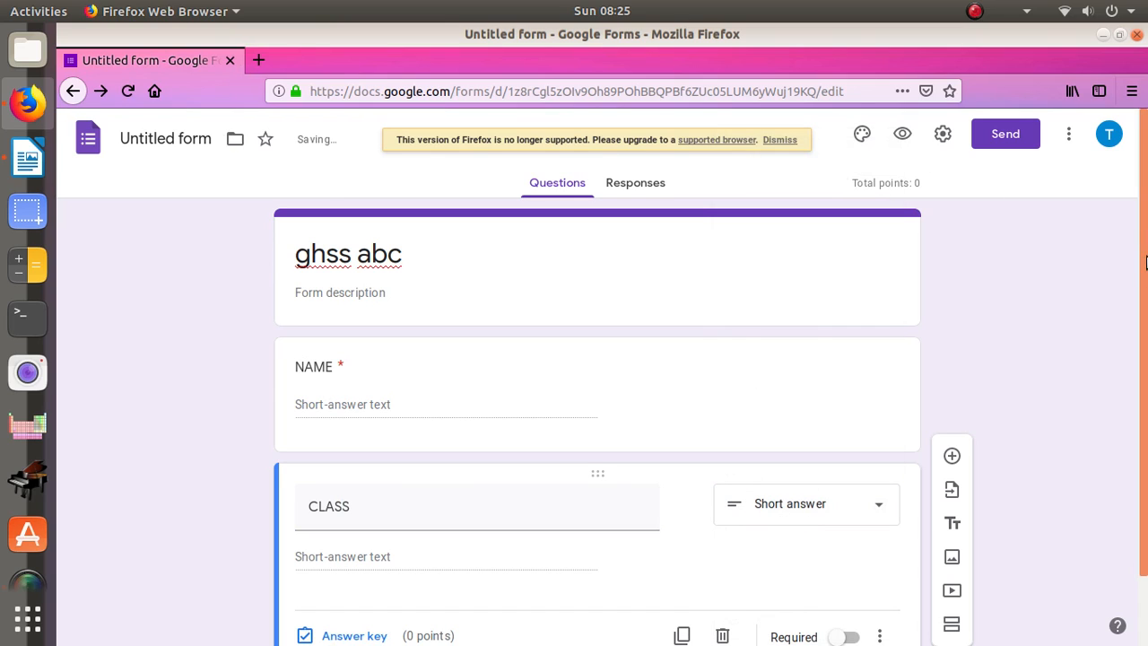
{"action": "scroll", "coordinate": [1145, 269], "scroll_direction": "down", "scroll_amount": 2}
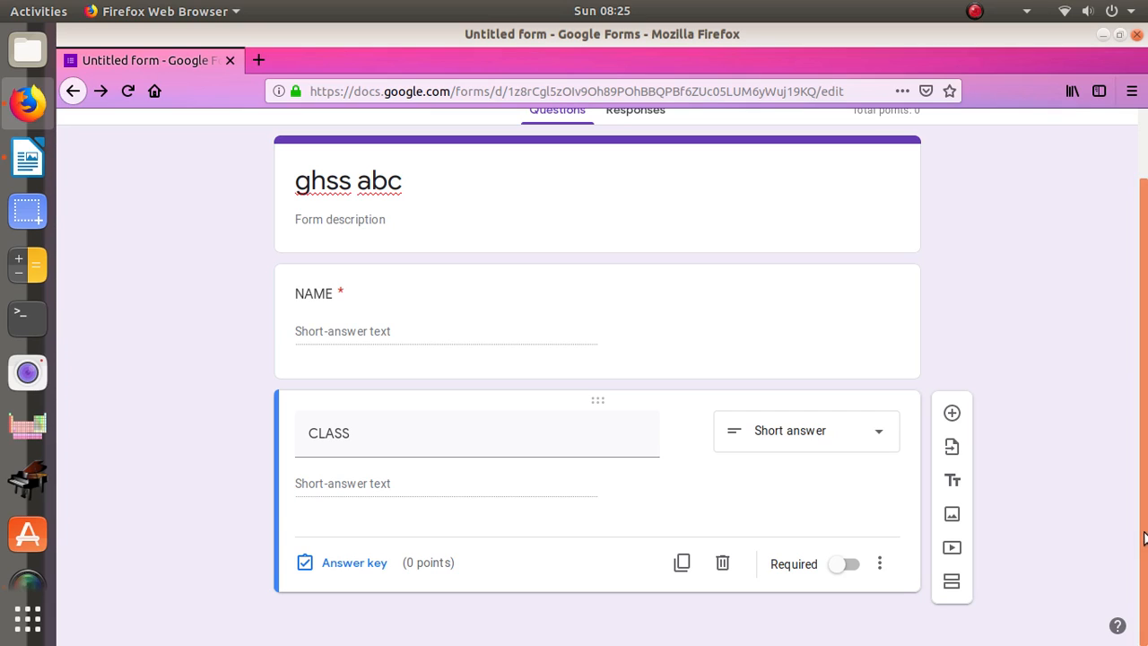
{"action": "left_click", "coordinate": [855, 568]}
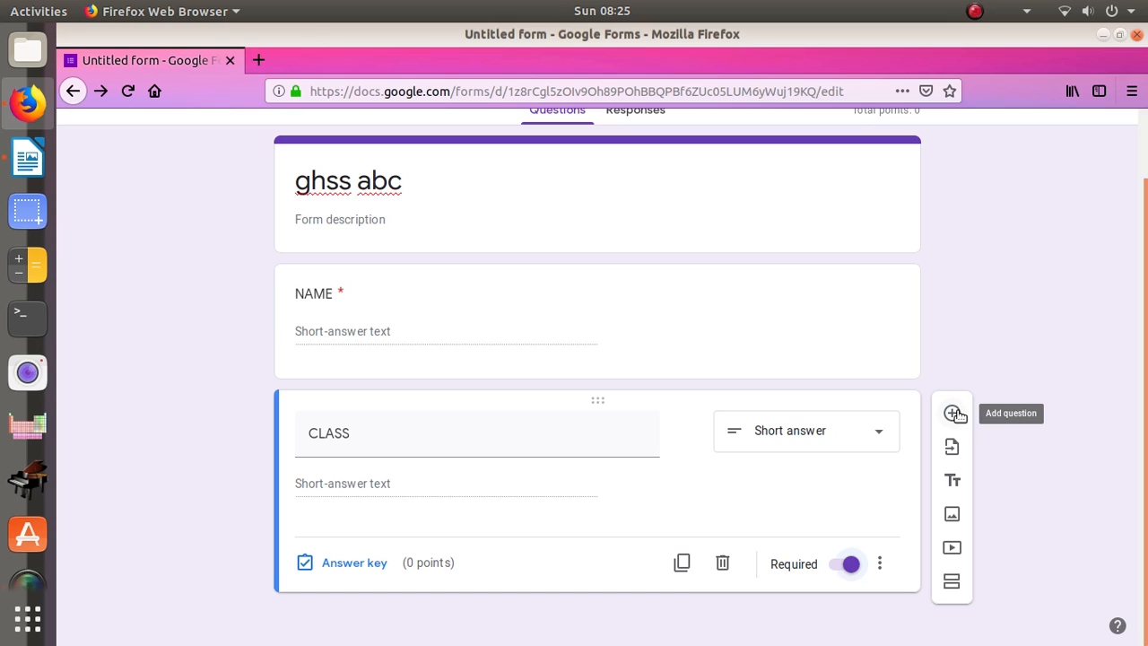
Add a new section after the CLASS question and review the form's two sections
{"action": "left_click", "coordinate": [952, 581]}
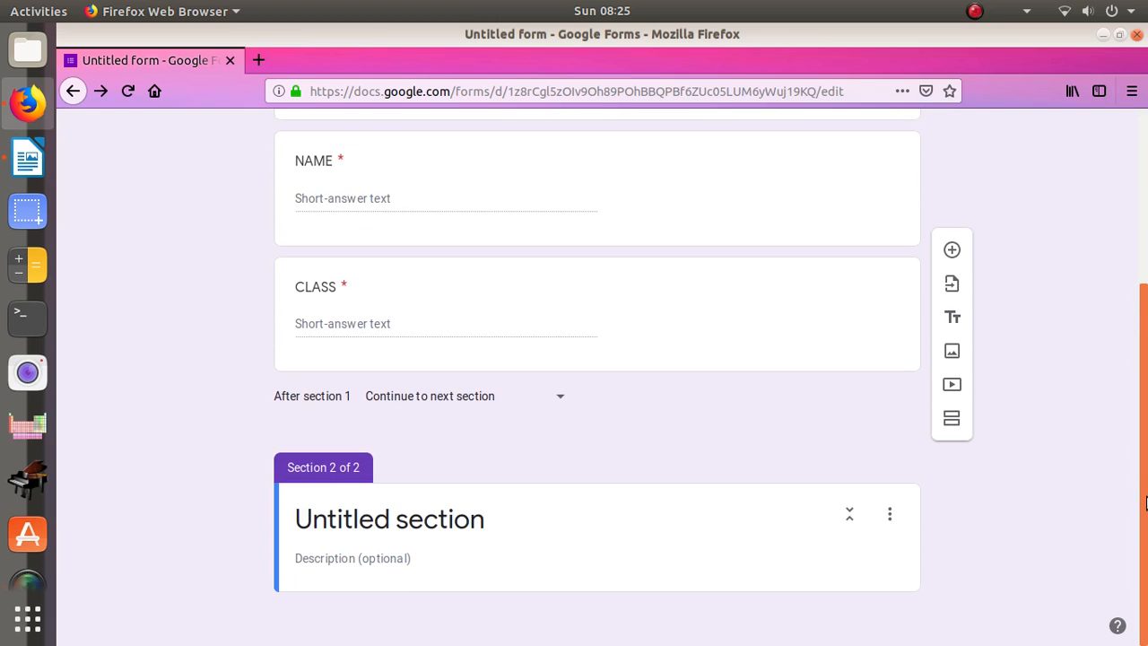
{"action": "left_click_drag", "start_coordinate": [1147, 490], "coordinate": [1136, 289]}
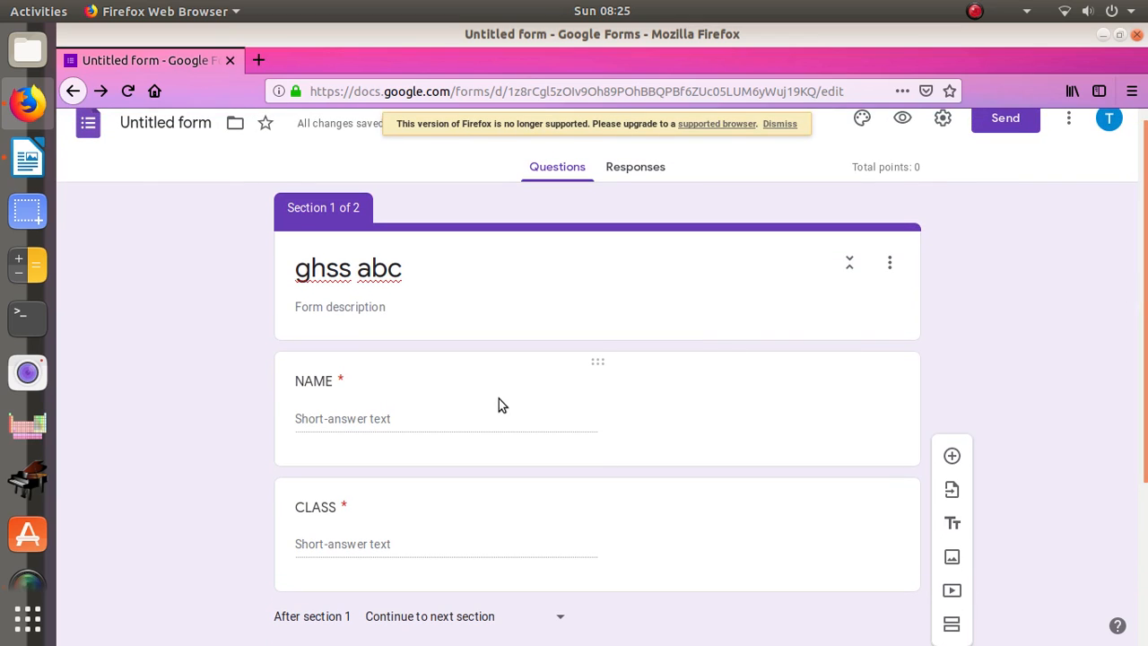
{"action": "left_click_drag", "start_coordinate": [1145, 366], "coordinate": [1146, 537]}
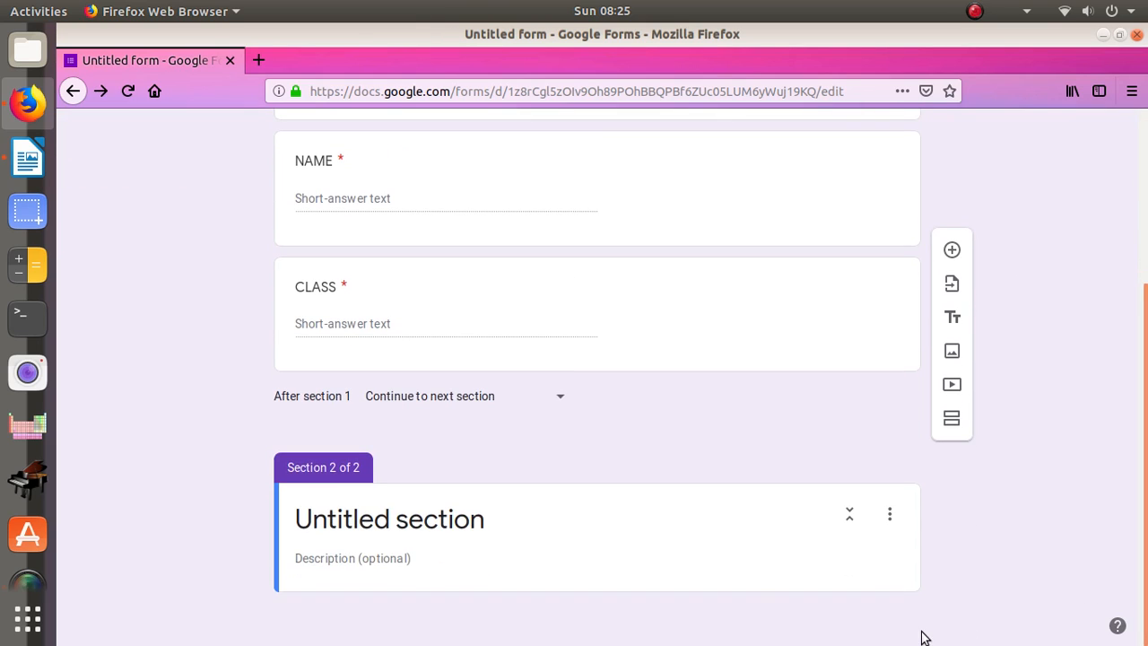
Title the second section "Answer all questions"
{"action": "left_click", "coordinate": [622, 565]}
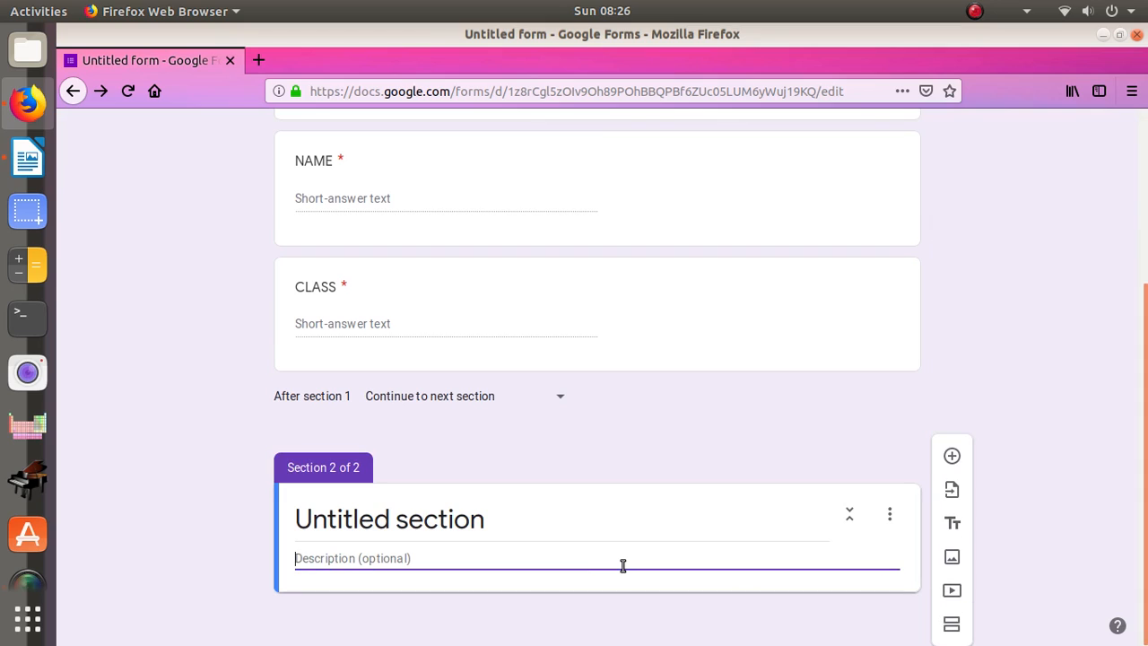
{"action": "left_click", "coordinate": [573, 528]}
{"action": "key", "text": "BackSpace"}
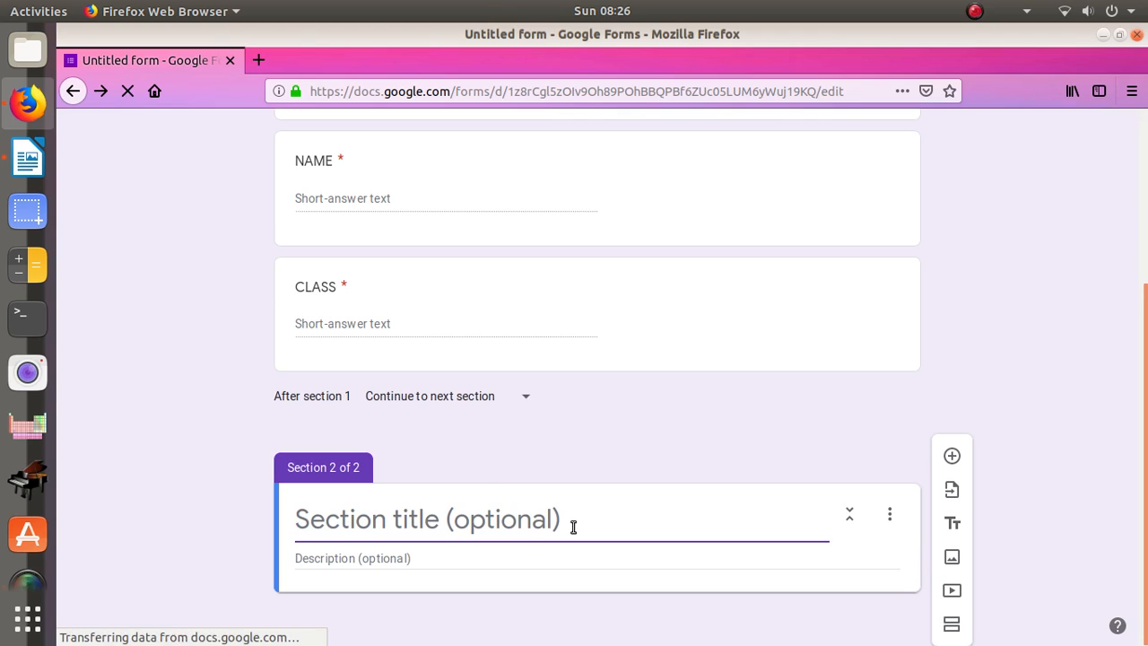
{"action": "type", "text": "A"}
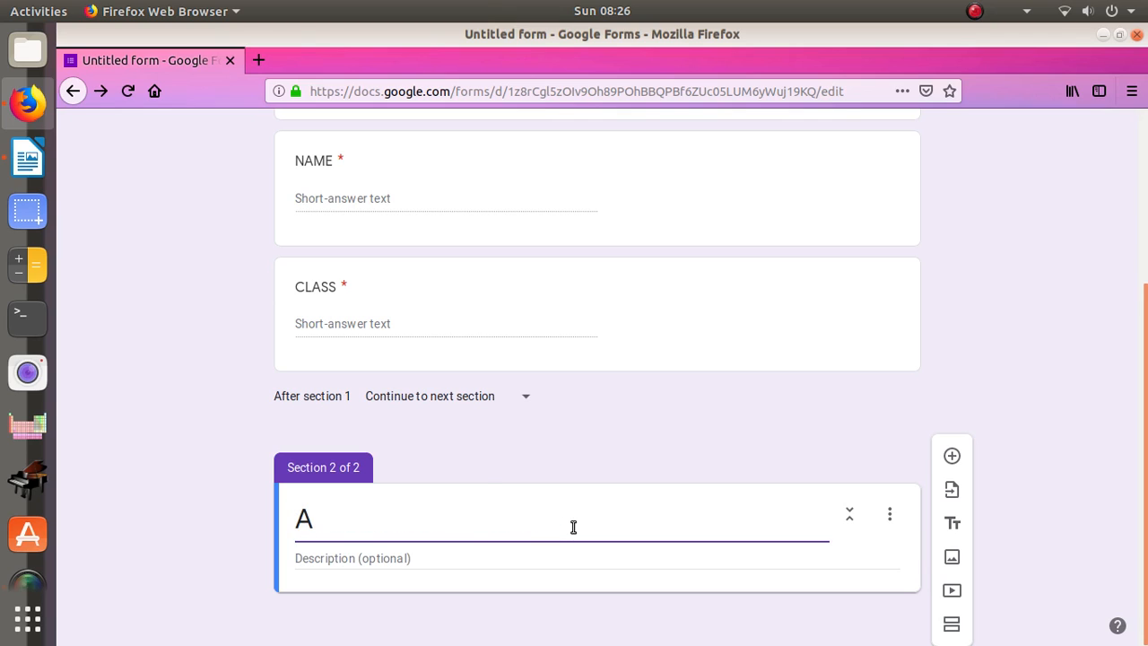
{"action": "type", "text": "nswe"}
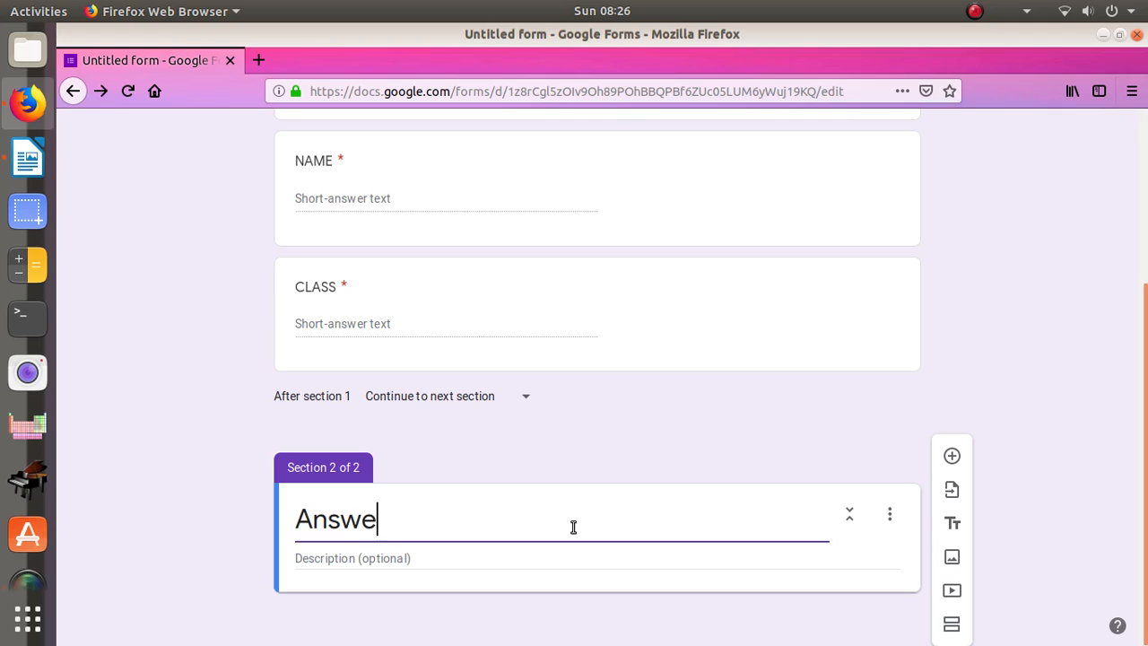
{"action": "type", "text": "r alll"}
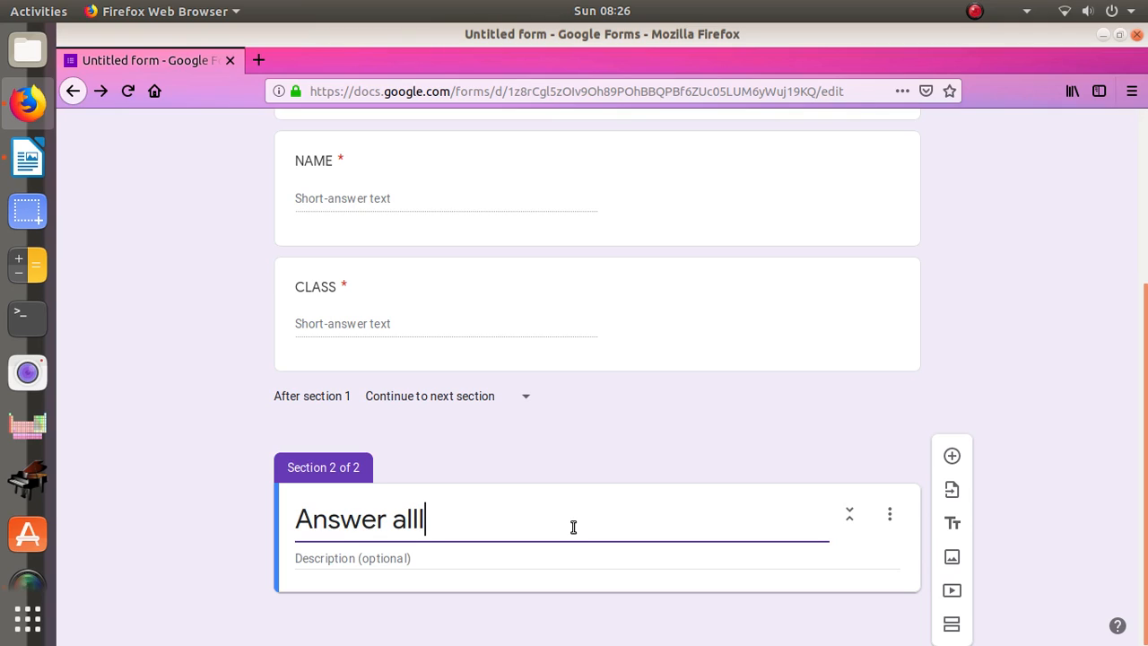
{"action": "key", "text": "BackSpace"}
{"action": "type", "text": "ques"}
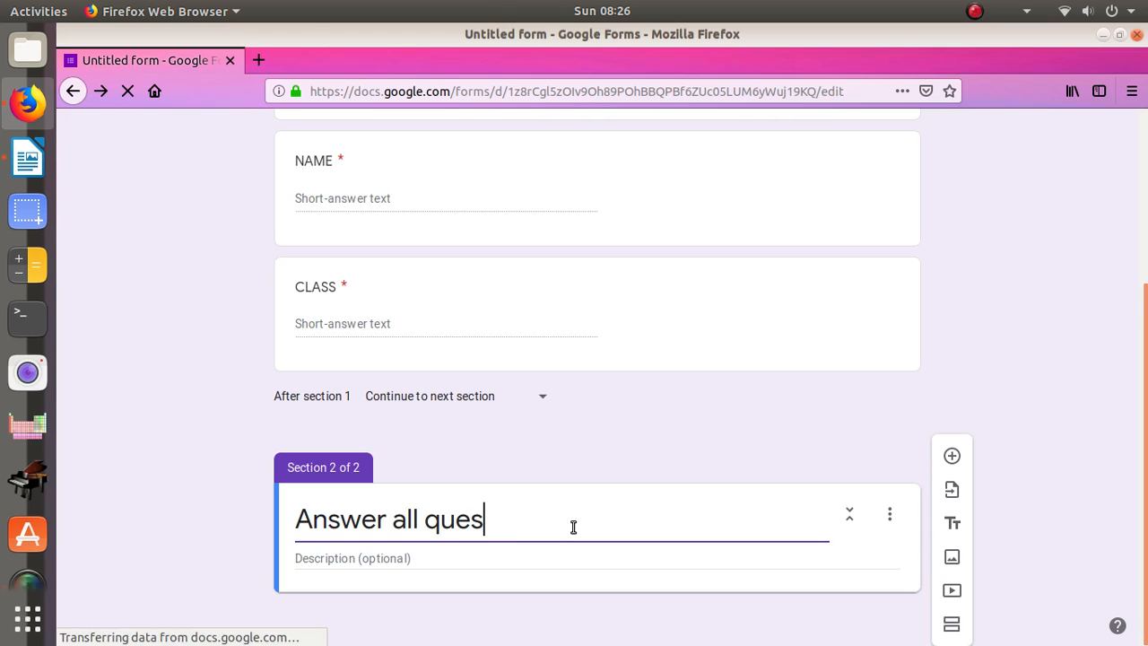
{"action": "type", "text": "tion"}
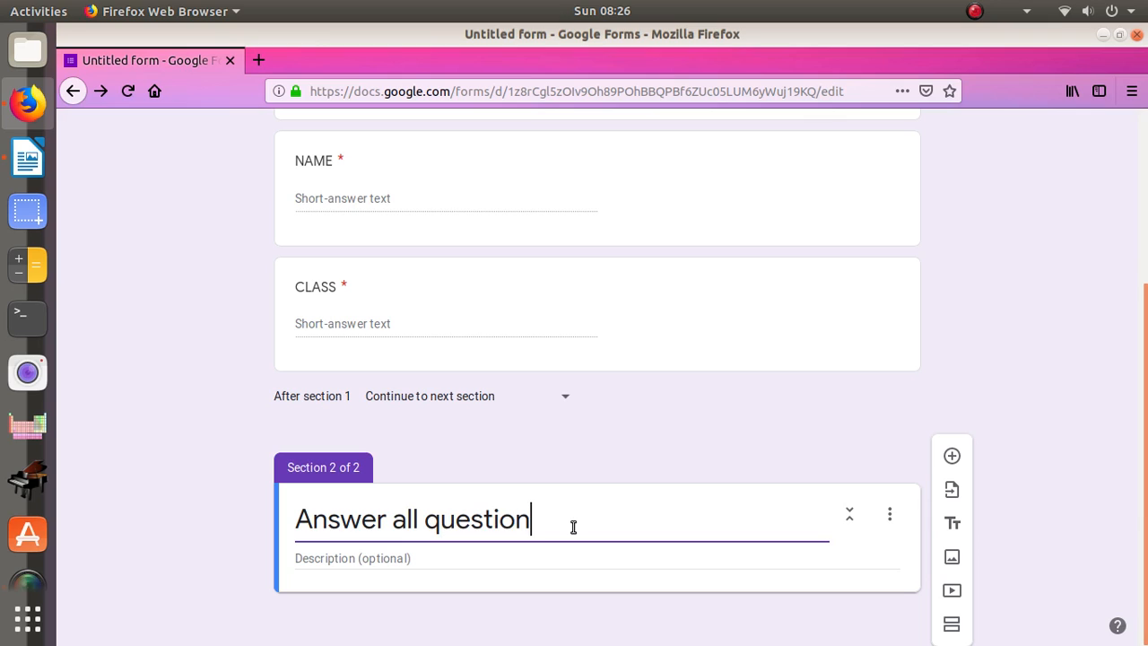
{"action": "type", "text": "s"}
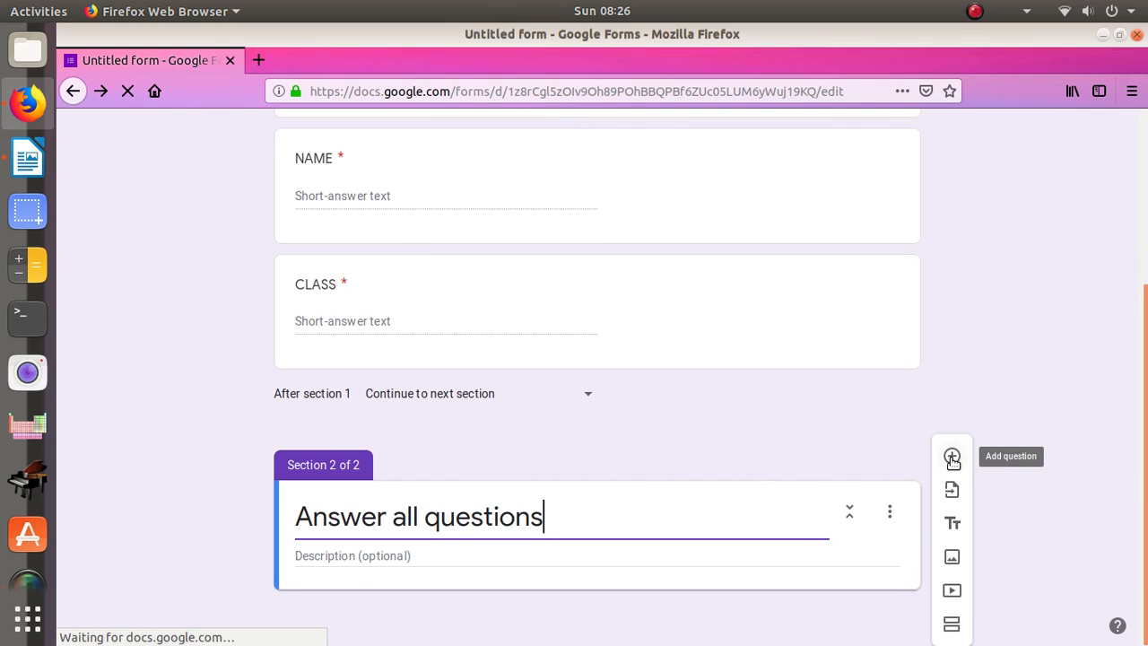
Add a multiple-choice question "Capital of kerala" to the second section
{"action": "left_click", "coordinate": [953, 457]}
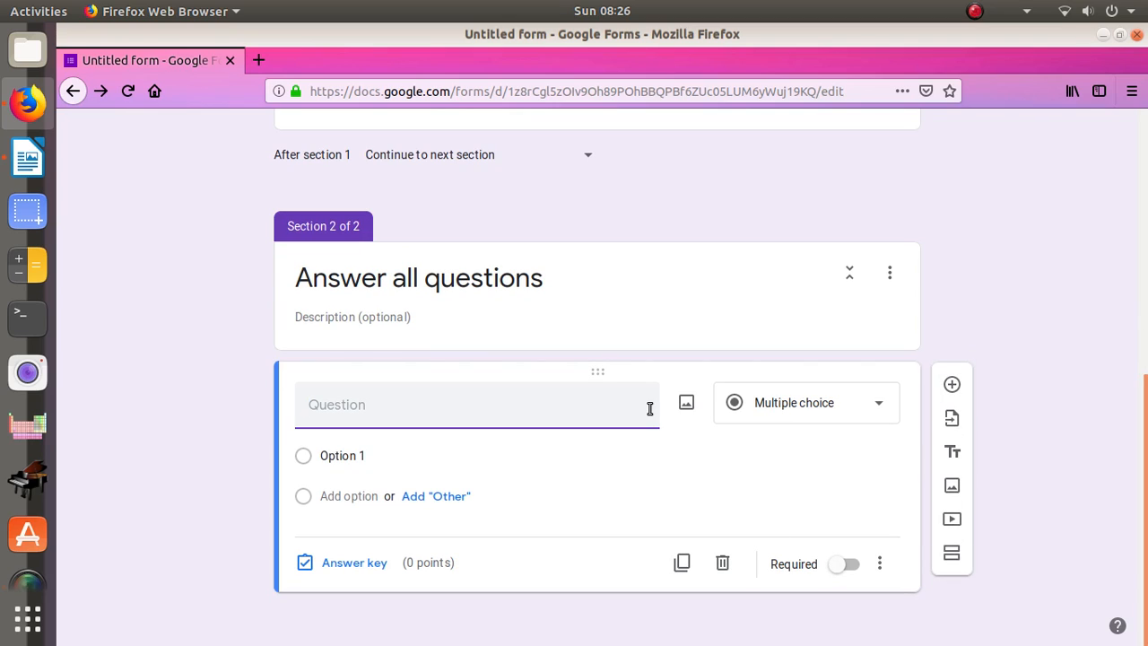
{"action": "type", "text": "c"}
{"action": "key", "text": "BackSpace"}
{"action": "type", "text": "Capital o"}
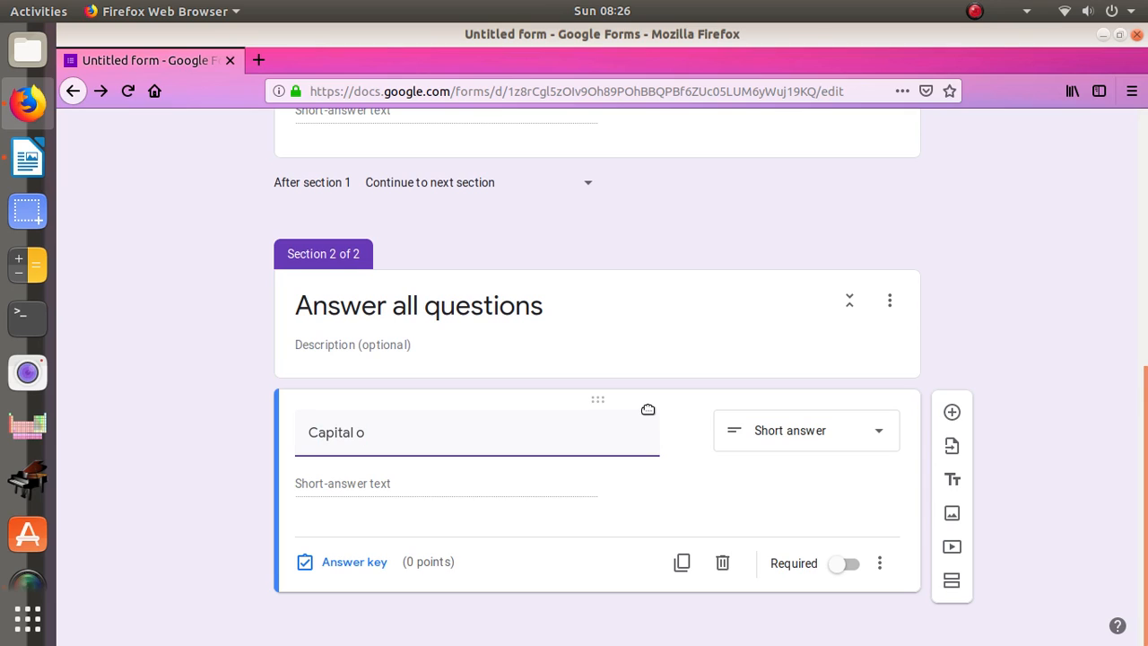
{"action": "type", "text": "f ker"}
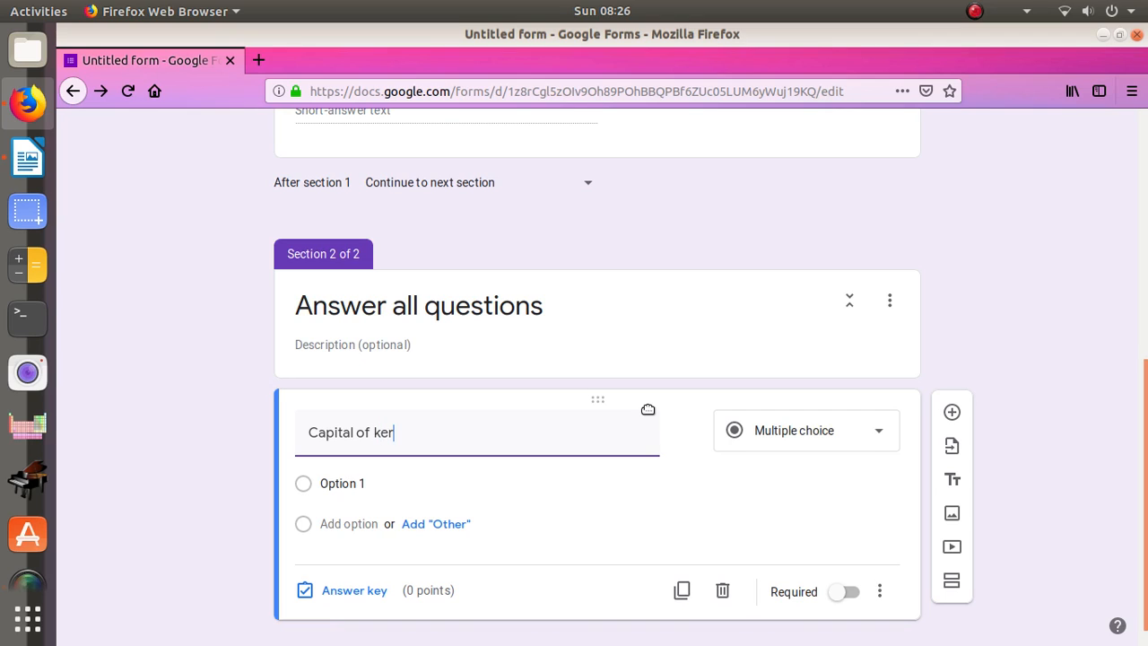
{"action": "type", "text": "ala"}
{"action": "left_click", "coordinate": [832, 440]}
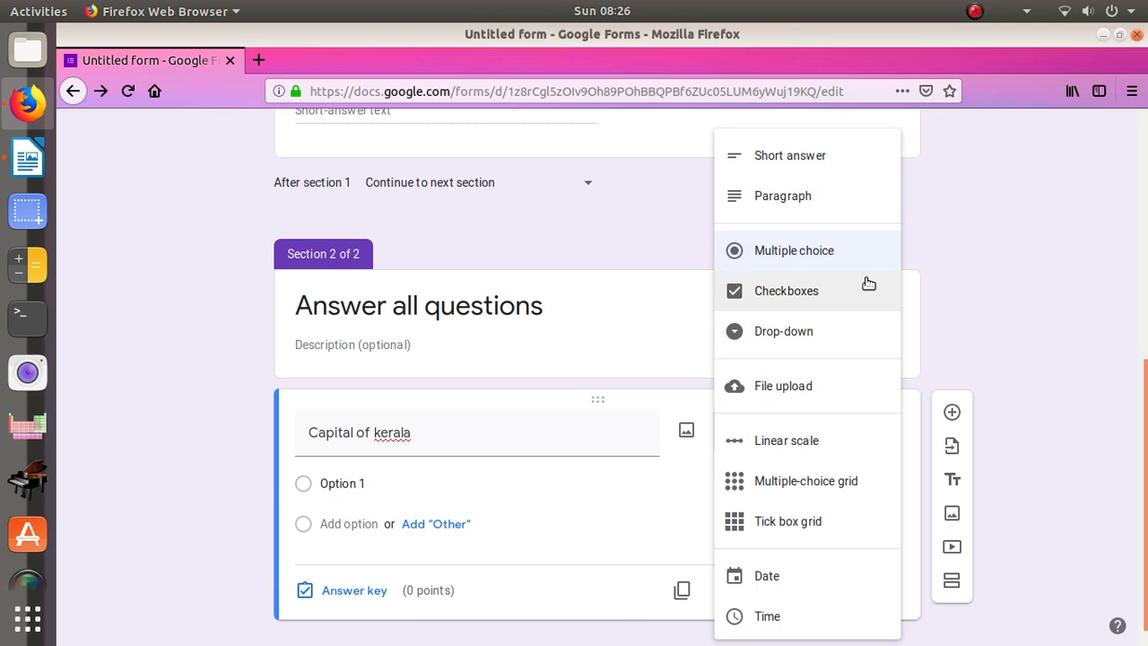
{"action": "left_click", "coordinate": [877, 247]}
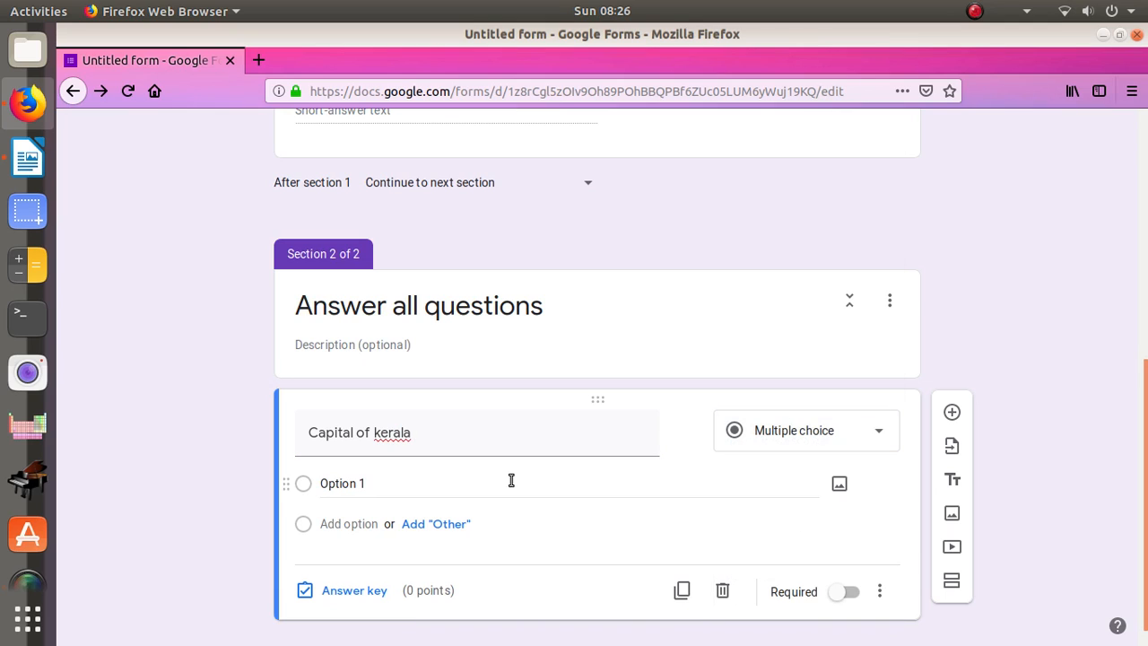
Give the capital question three answer options: "thiruvananthapuram", "goa" and "chennai"
{"action": "left_click", "coordinate": [395, 480]}
{"action": "type", "text": "t"}
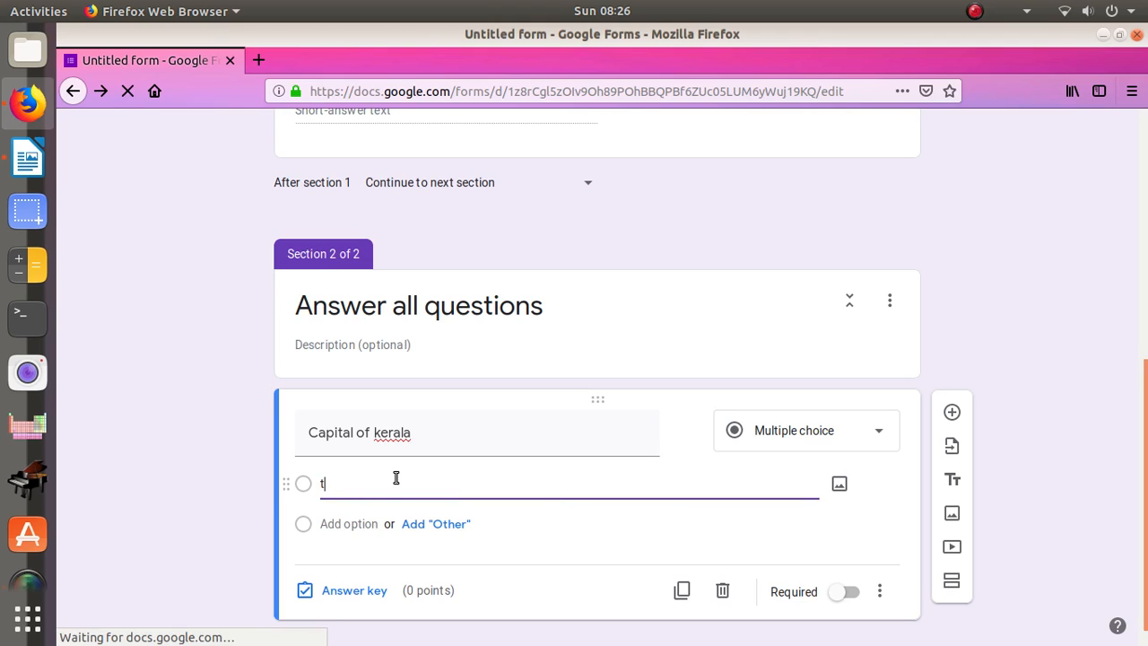
{"action": "type", "text": "hi"}
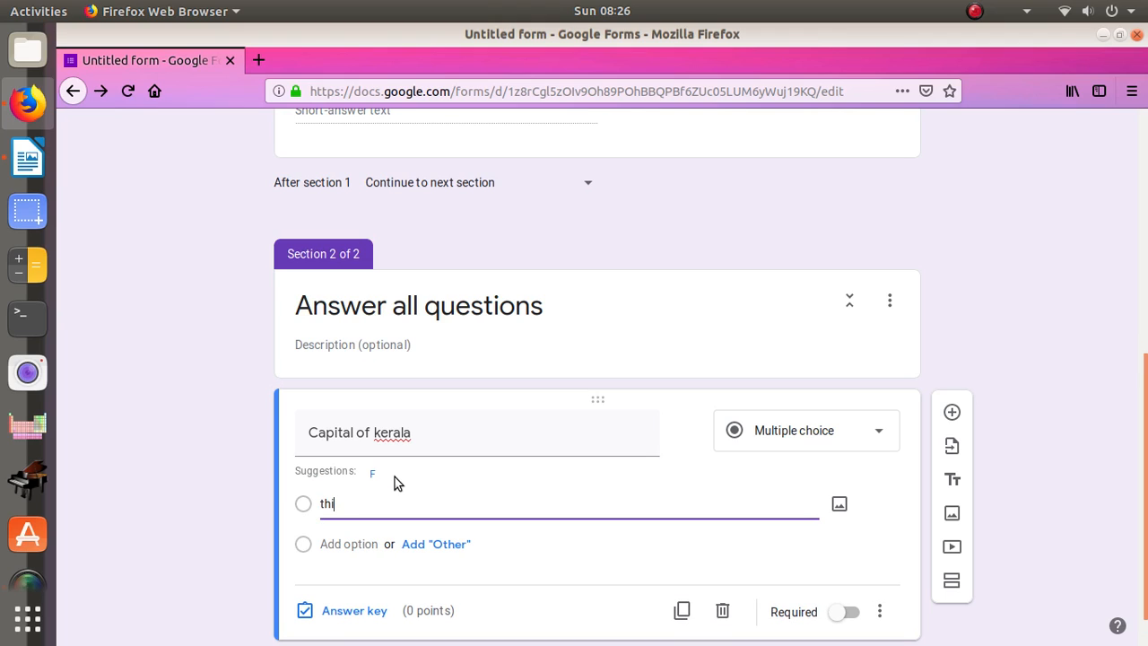
{"action": "type", "text": "ruvanantha"}
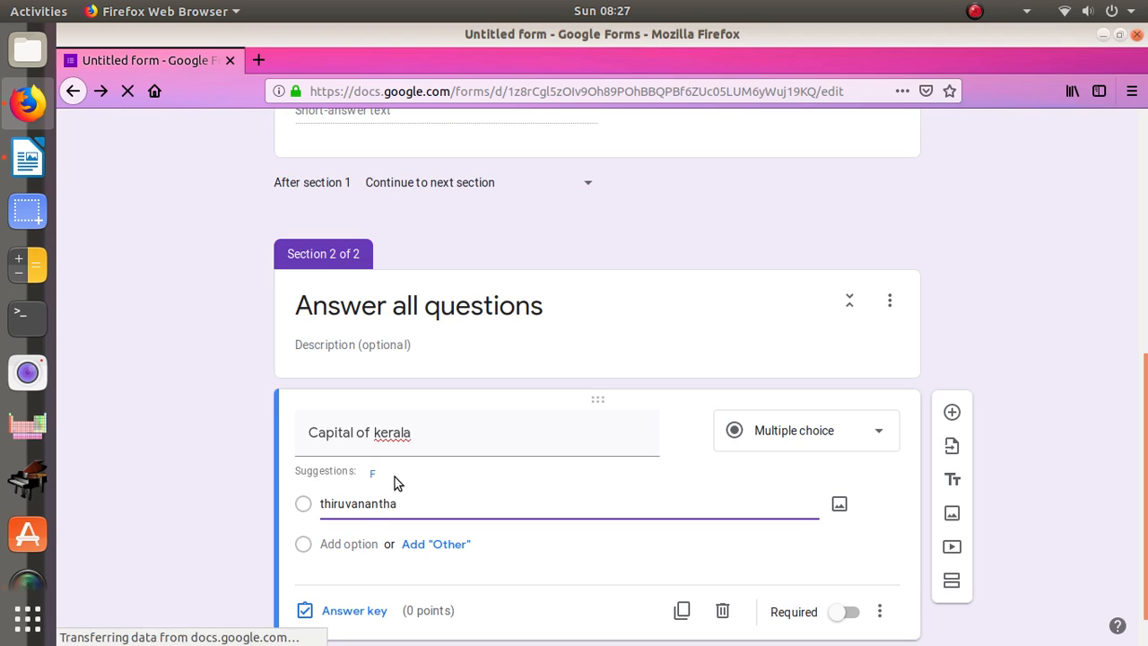
{"action": "type", "text": "pur"}
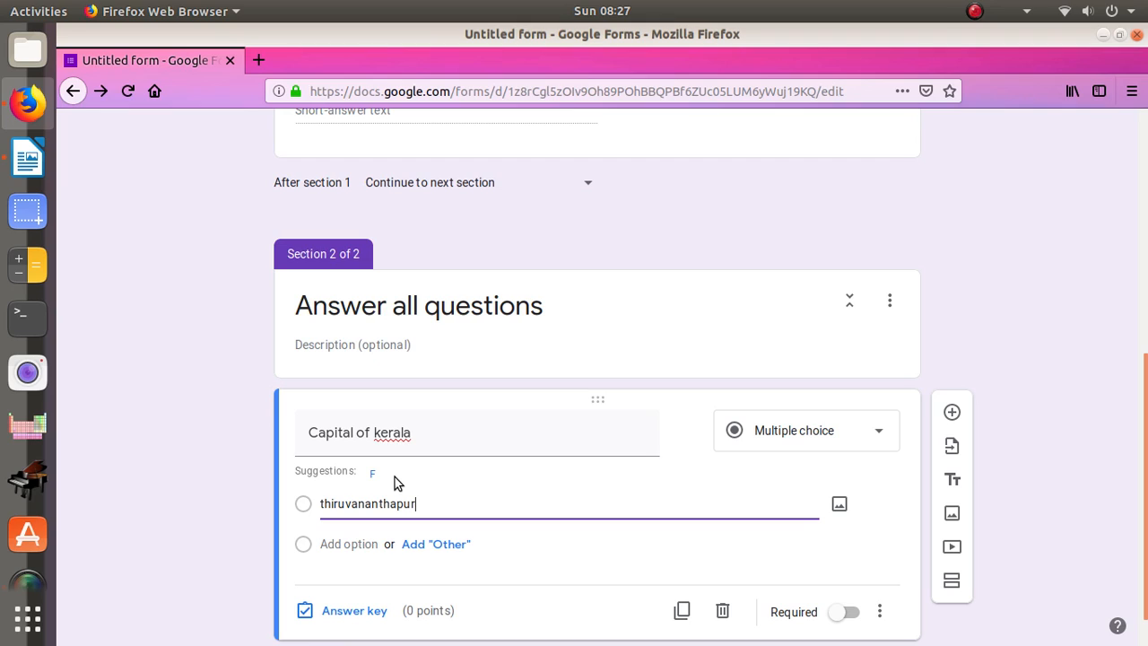
{"action": "type", "text": "am"}
{"action": "left_click", "coordinate": [375, 547]}
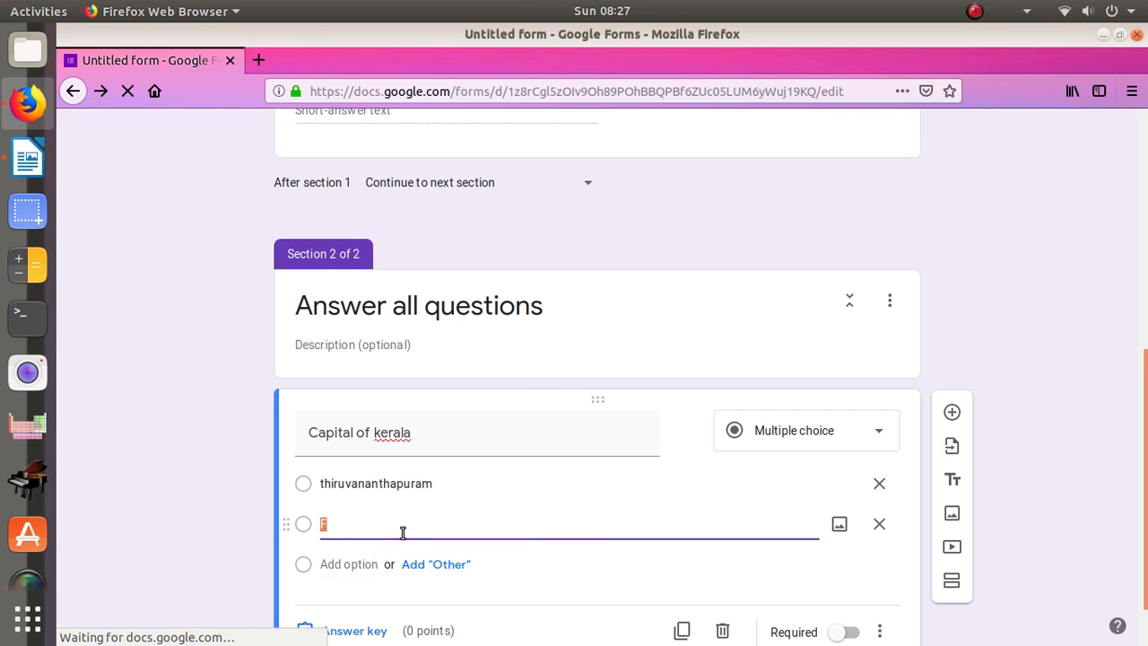
{"action": "type", "text": "goa"}
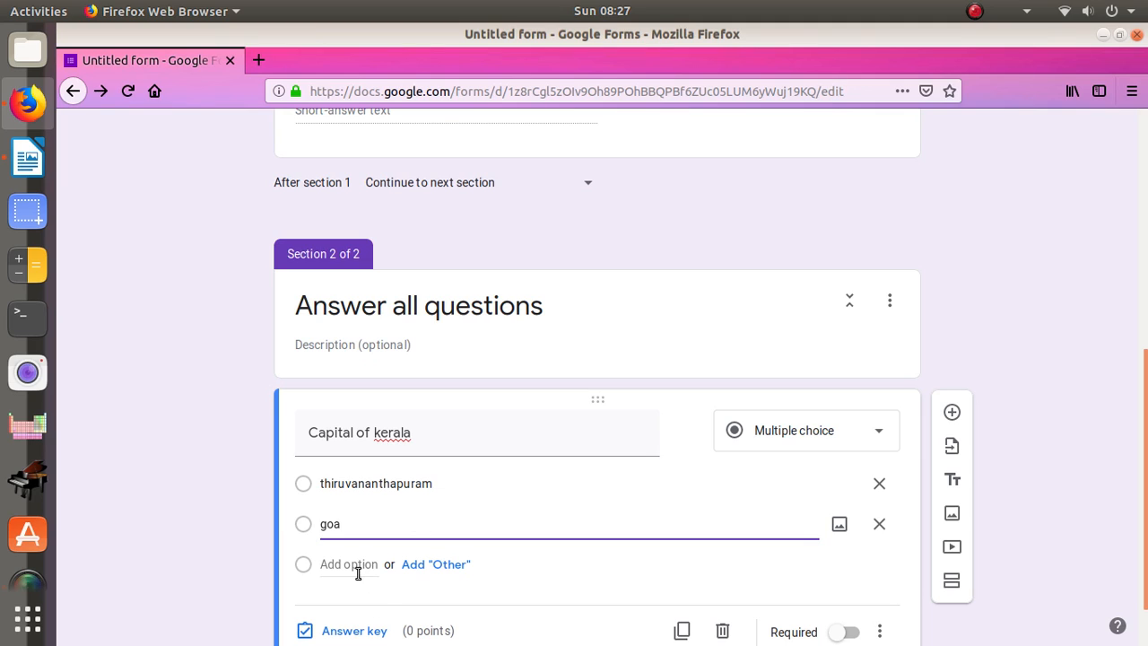
{"action": "left_click", "coordinate": [332, 566]}
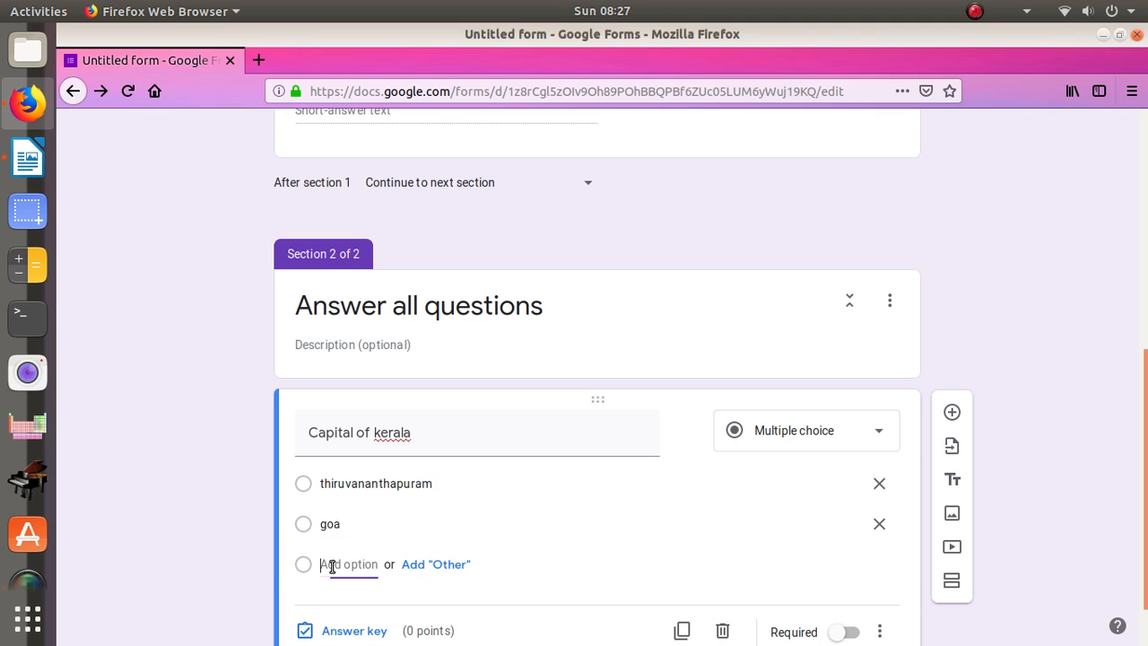
{"action": "type", "text": "ch"}
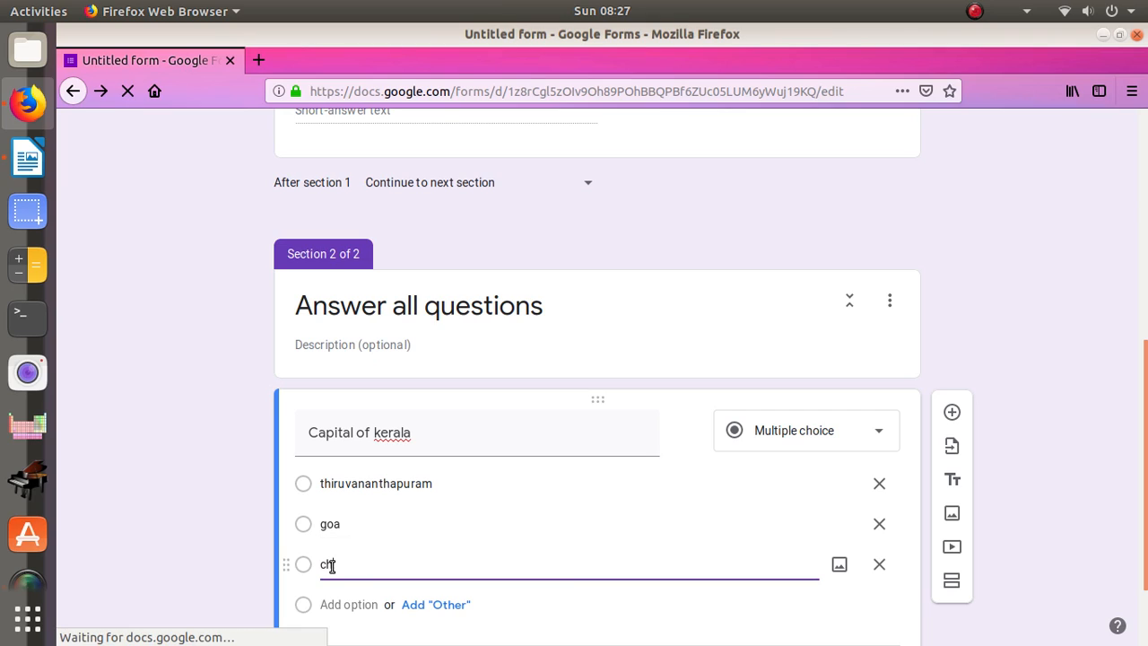
{"action": "type", "text": "ennai"}
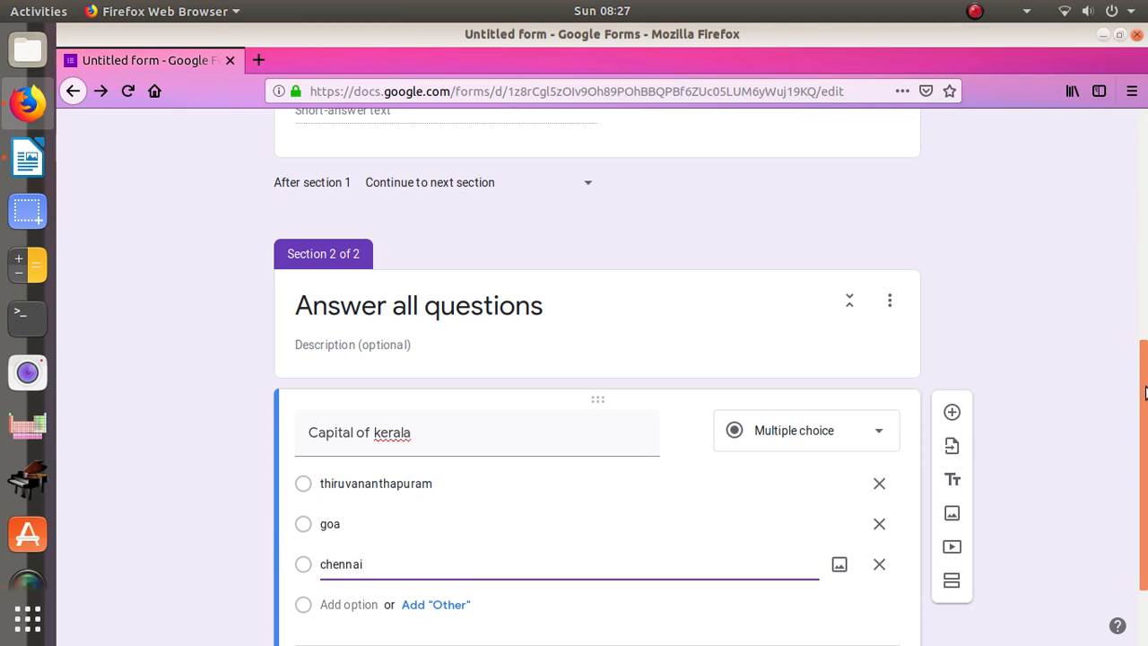
Examine the available image sources for the thiruvananthapuram option, refusing camera access, and leave without inserting an image
{"action": "scroll", "coordinate": [1145, 497], "scroll_direction": "down", "scroll_amount": 2}
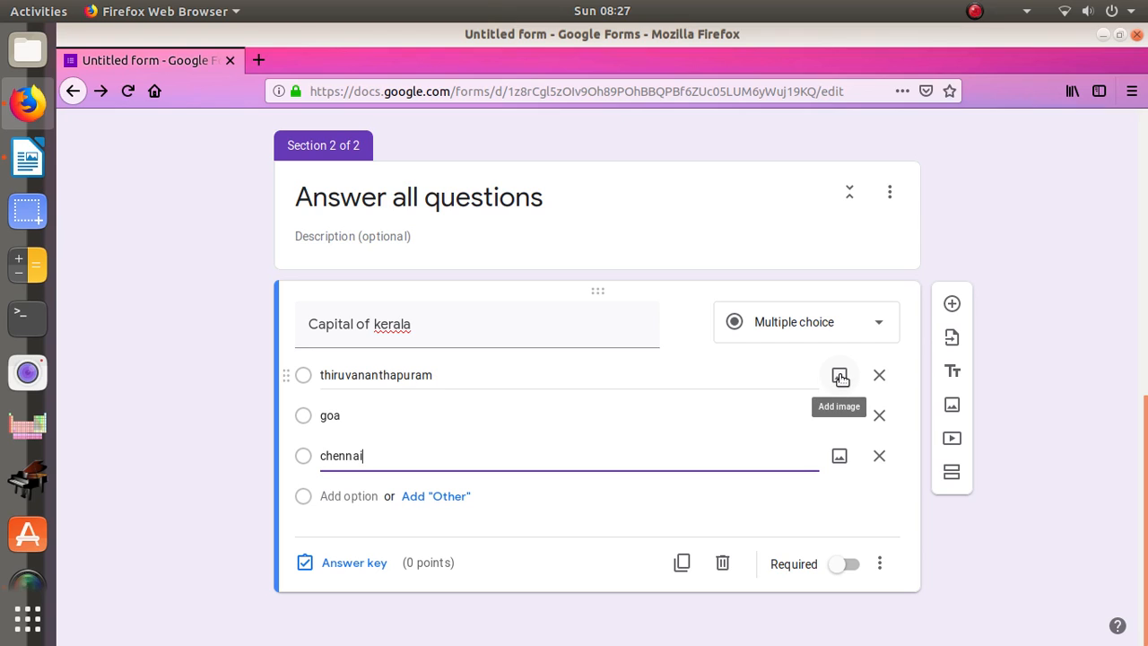
{"action": "left_click", "coordinate": [840, 376]}
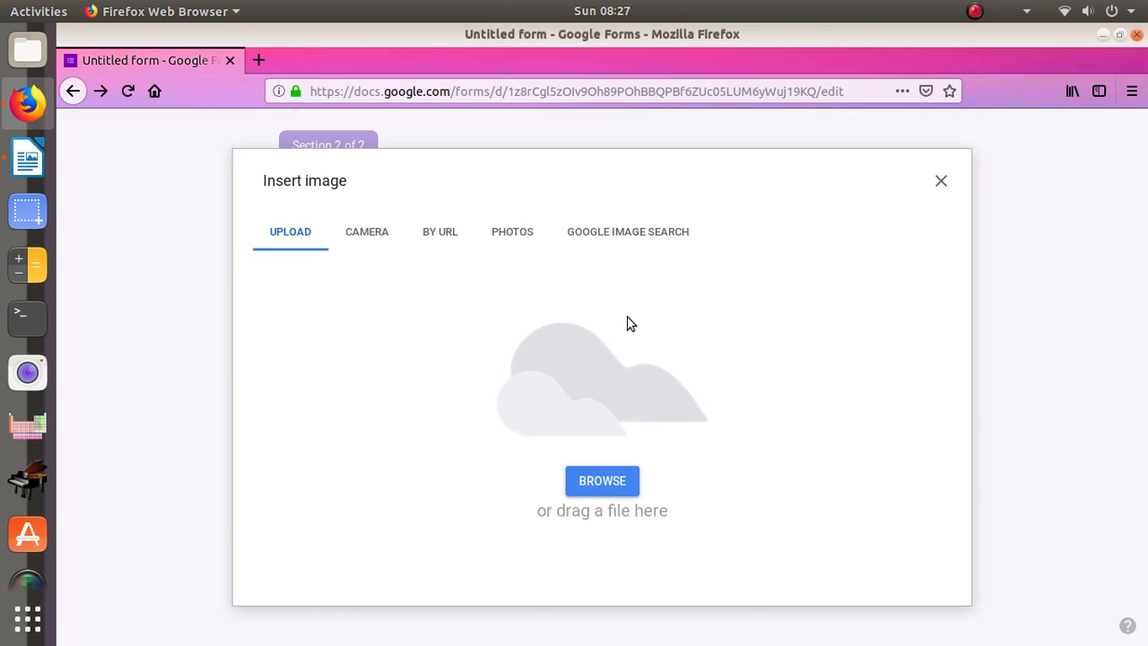
{"action": "left_click", "coordinate": [381, 233]}
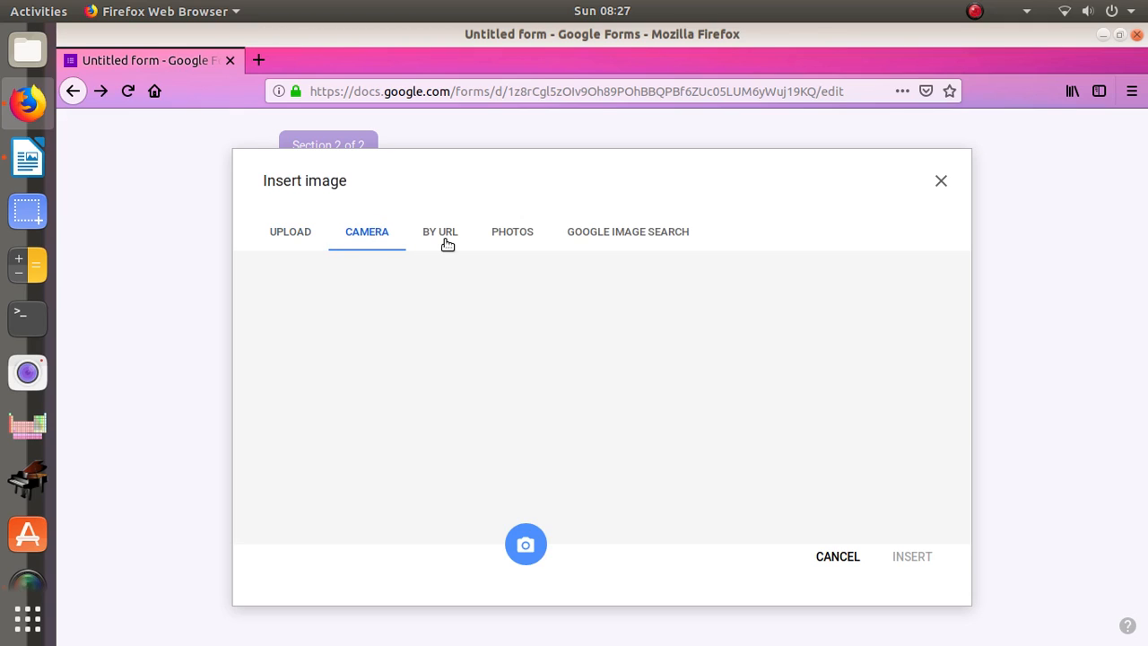
{"action": "left_click", "coordinate": [447, 242]}
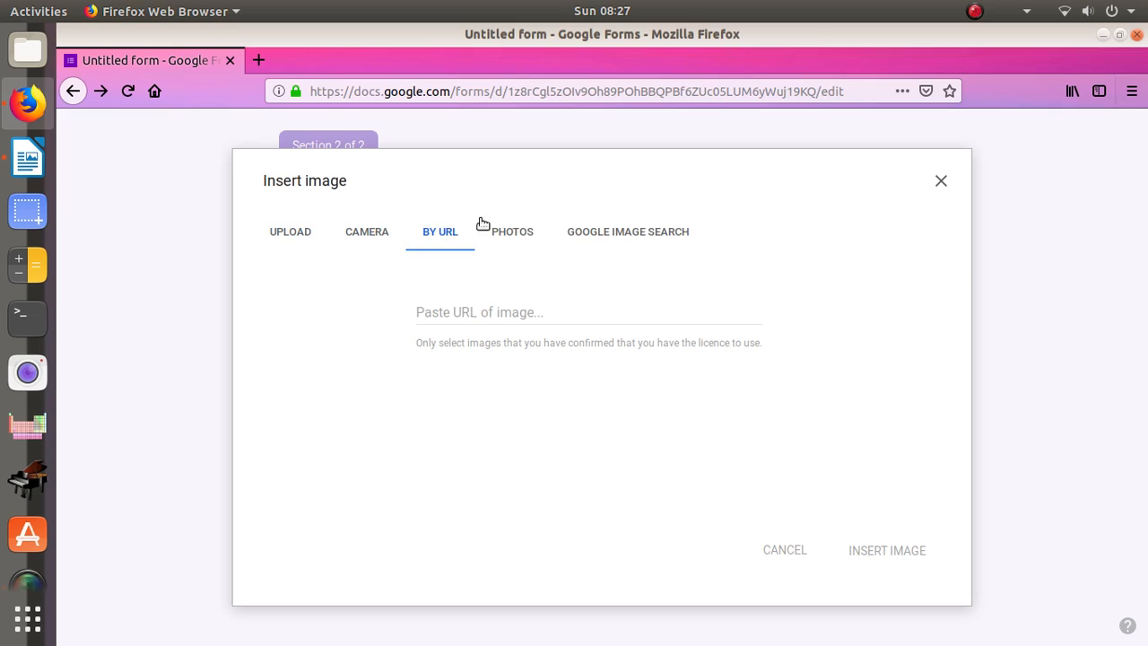
{"action": "left_click", "coordinate": [528, 230]}
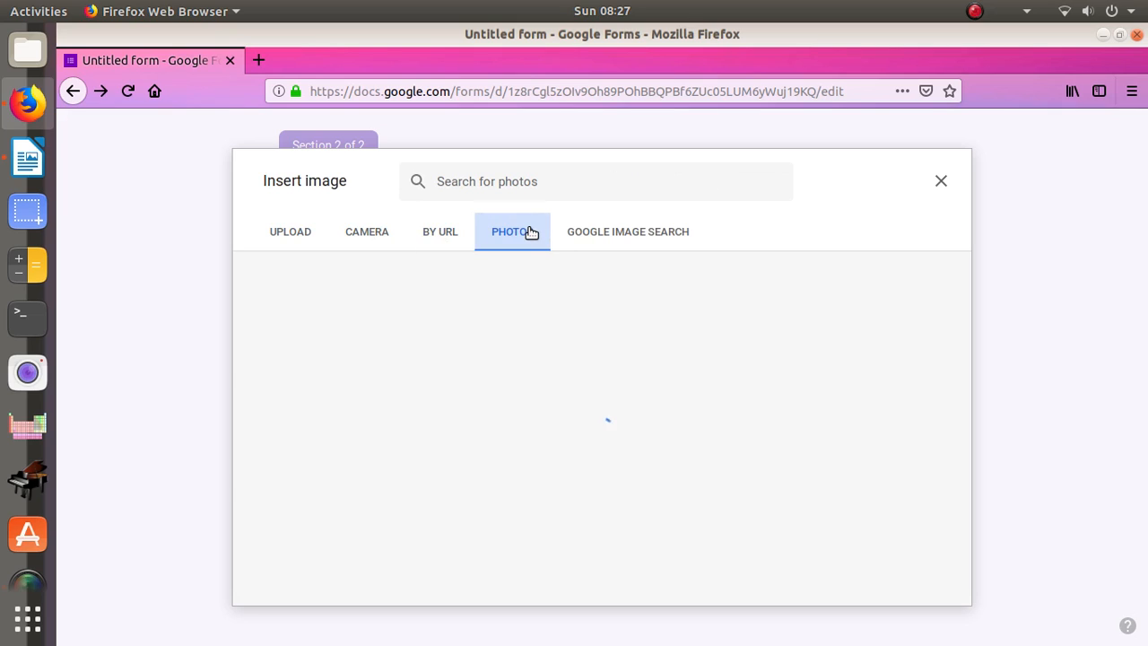
{"action": "left_click", "coordinate": [620, 232]}
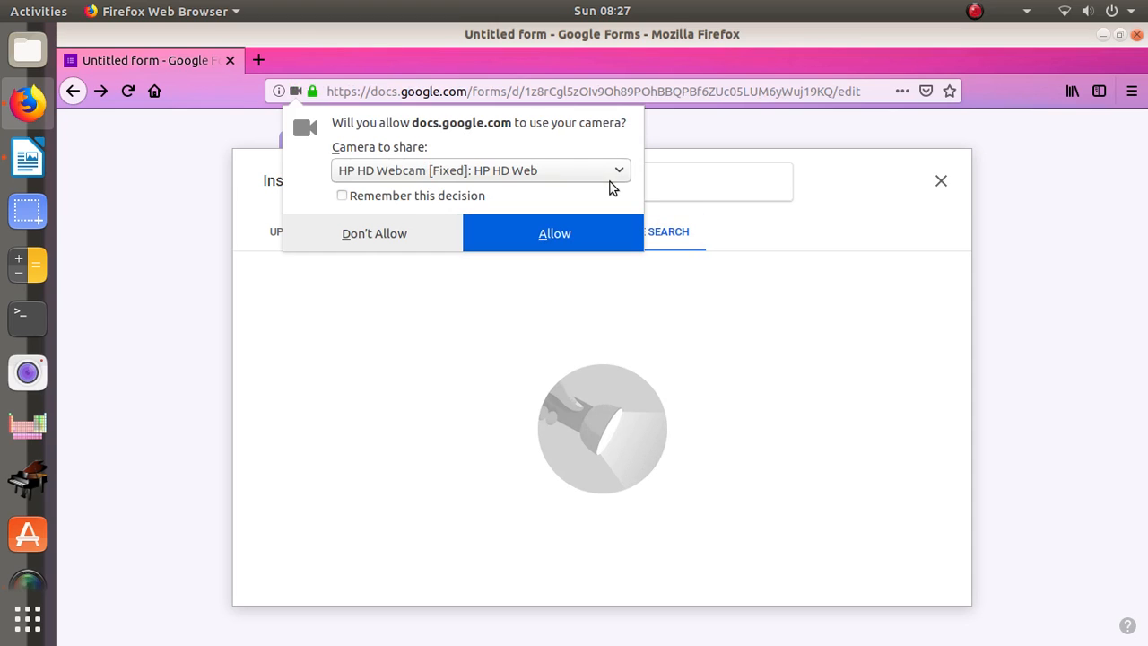
{"action": "left_click", "coordinate": [392, 241]}
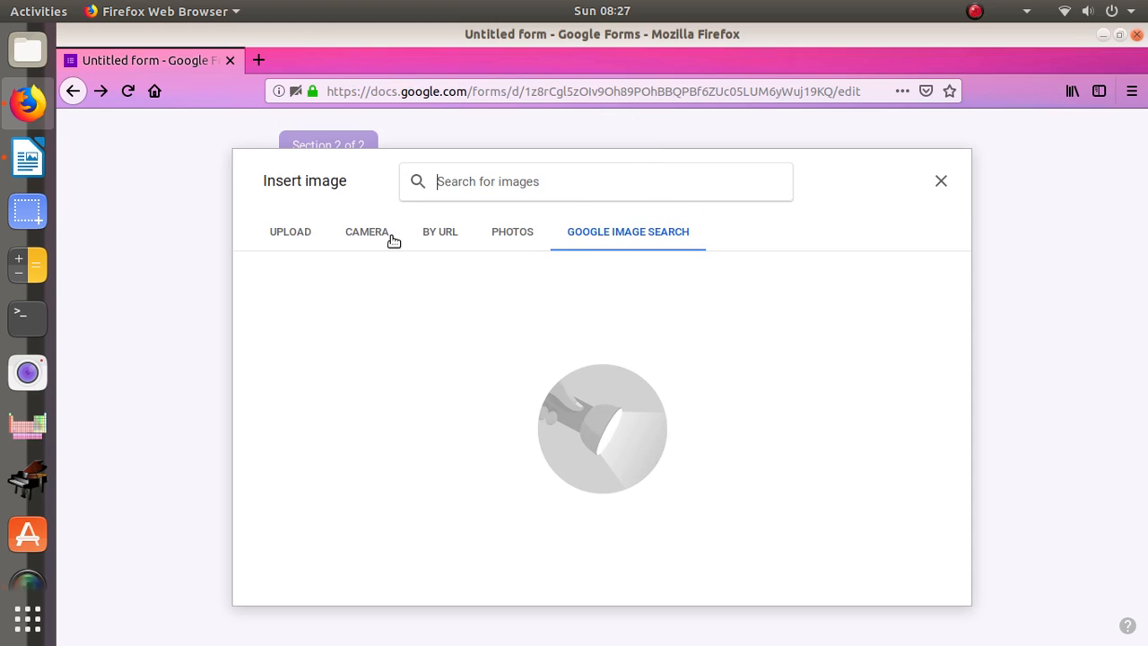
{"action": "left_click", "coordinate": [941, 181]}
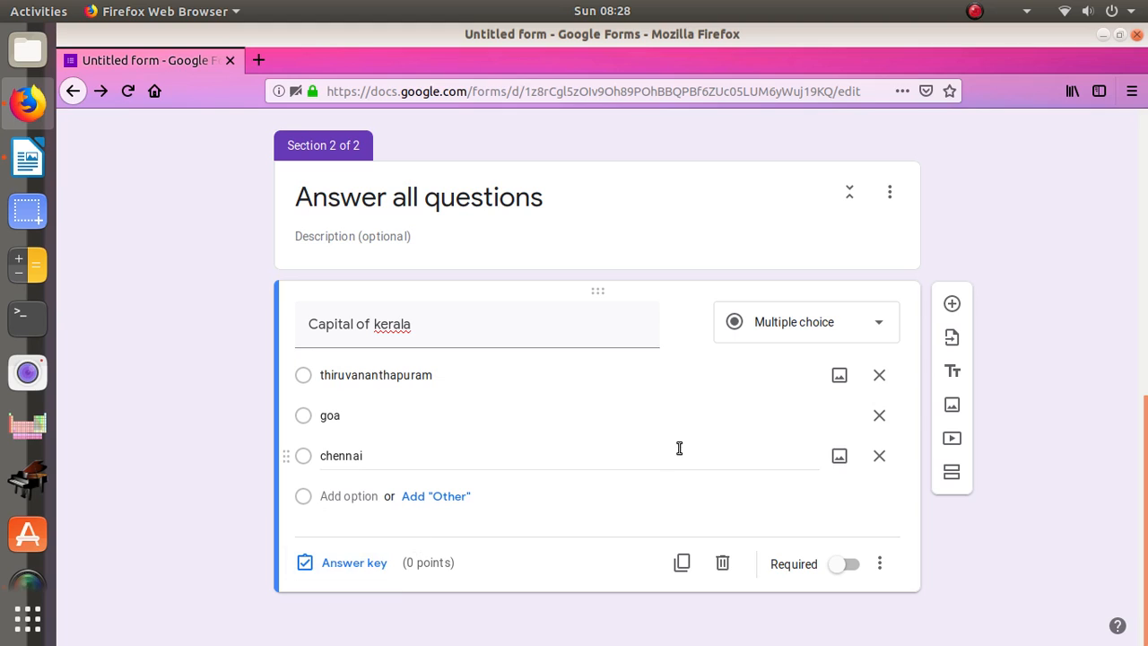
Search Google images for "thiruvananthapuram" and insert the photo of the temple beside the water into the thiruvananthapuram option
{"action": "left_click", "coordinate": [837, 375]}
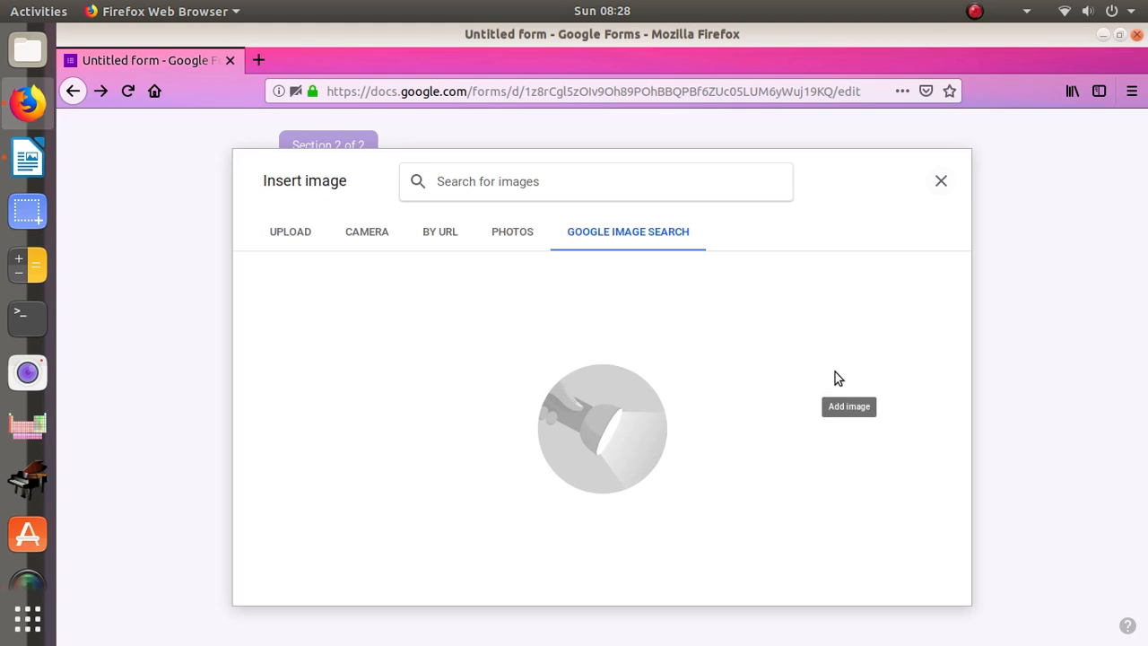
{"action": "left_click", "coordinate": [608, 191]}
{"action": "type", "text": "thiru"}
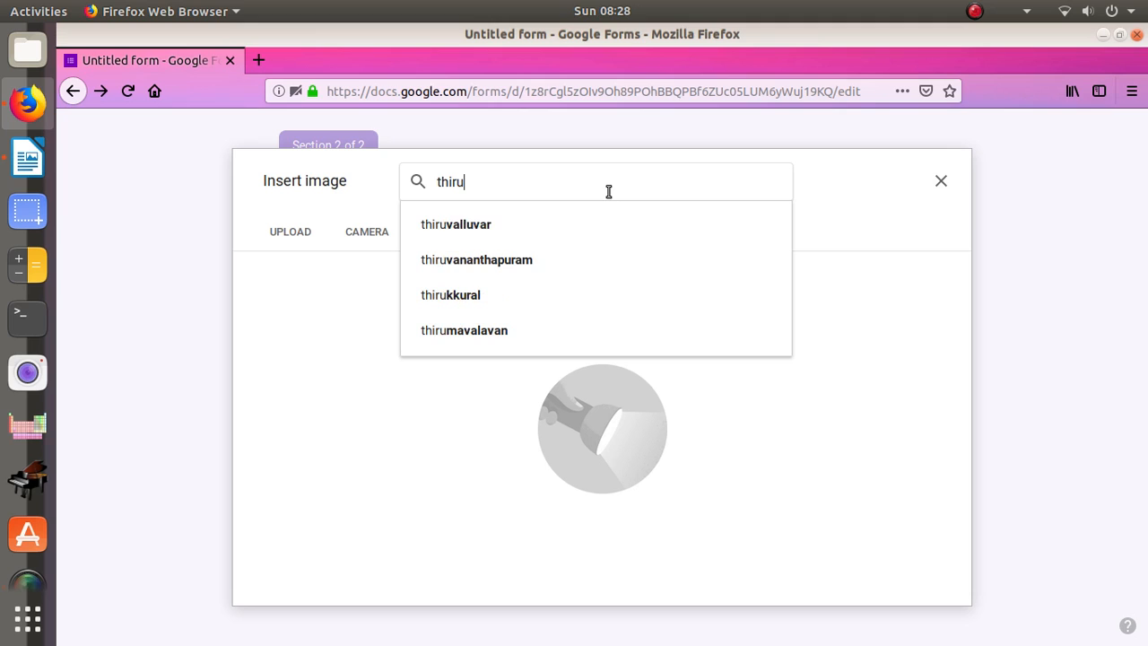
{"action": "type", "text": "vana"}
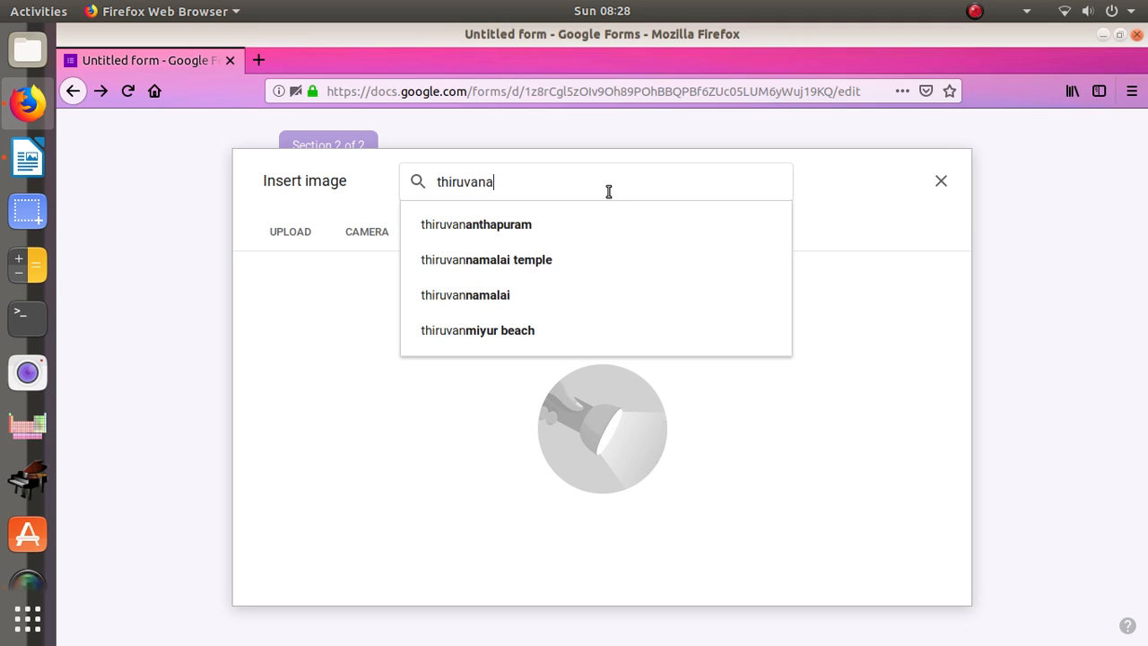
{"action": "left_click", "coordinate": [565, 225]}
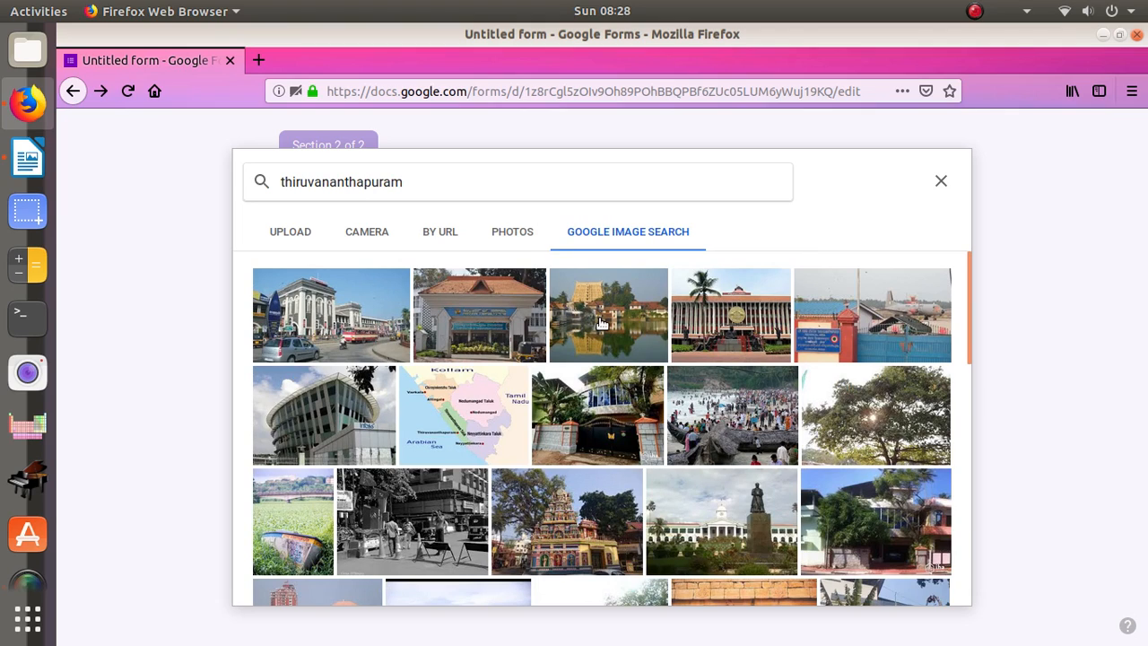
{"action": "left_click", "coordinate": [603, 323]}
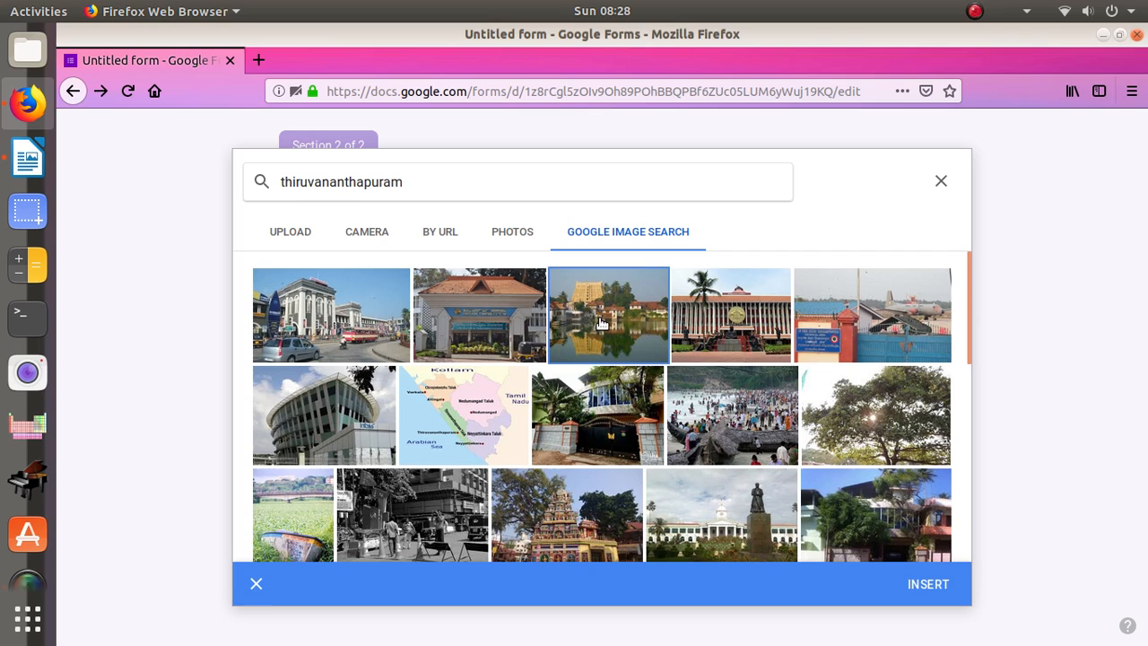
{"action": "left_click", "coordinate": [927, 588]}
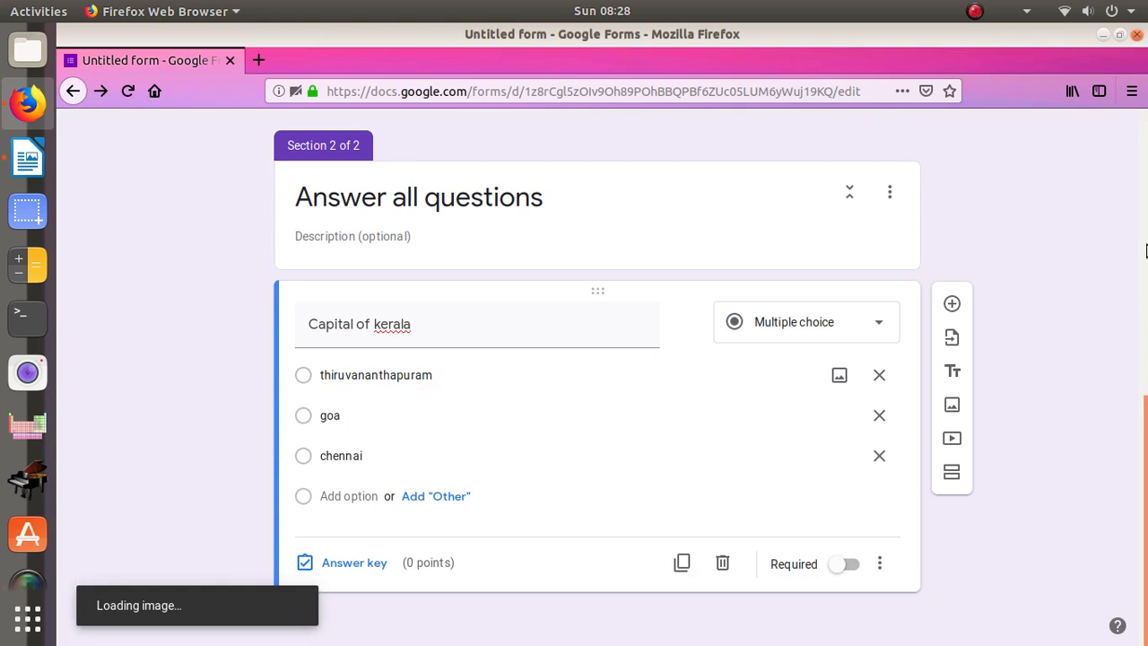
{"action": "left_click_drag", "start_coordinate": [1142, 496], "coordinate": [1144, 571]}
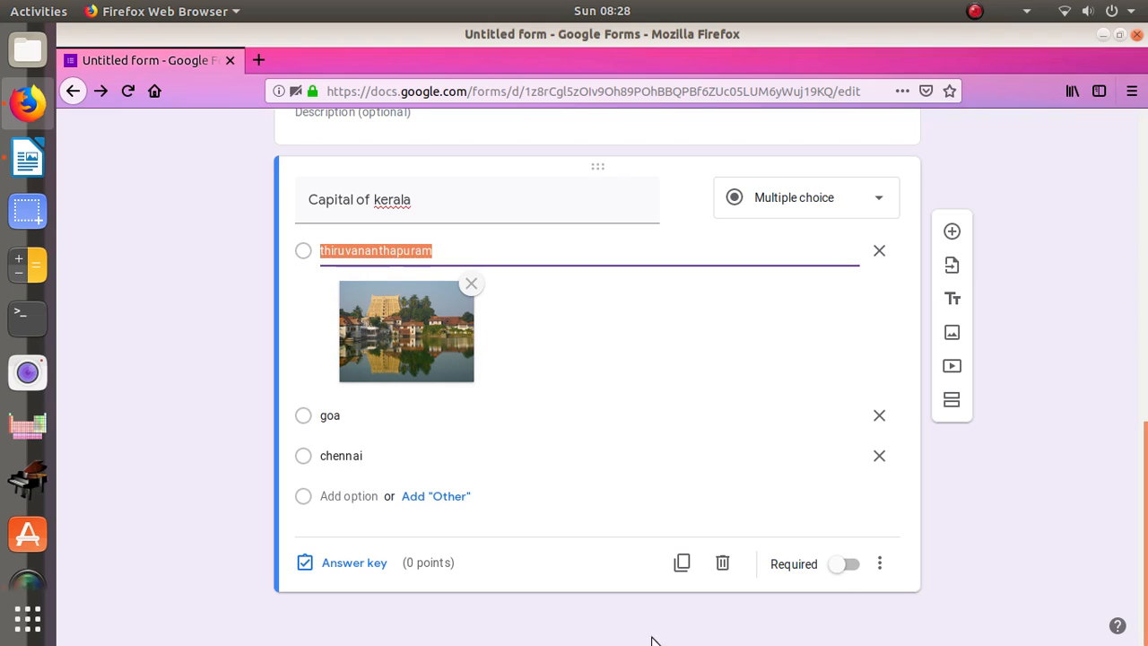
Duplicate the "Capital of kerala" question and delete the copy
{"action": "left_click", "coordinate": [681, 563]}
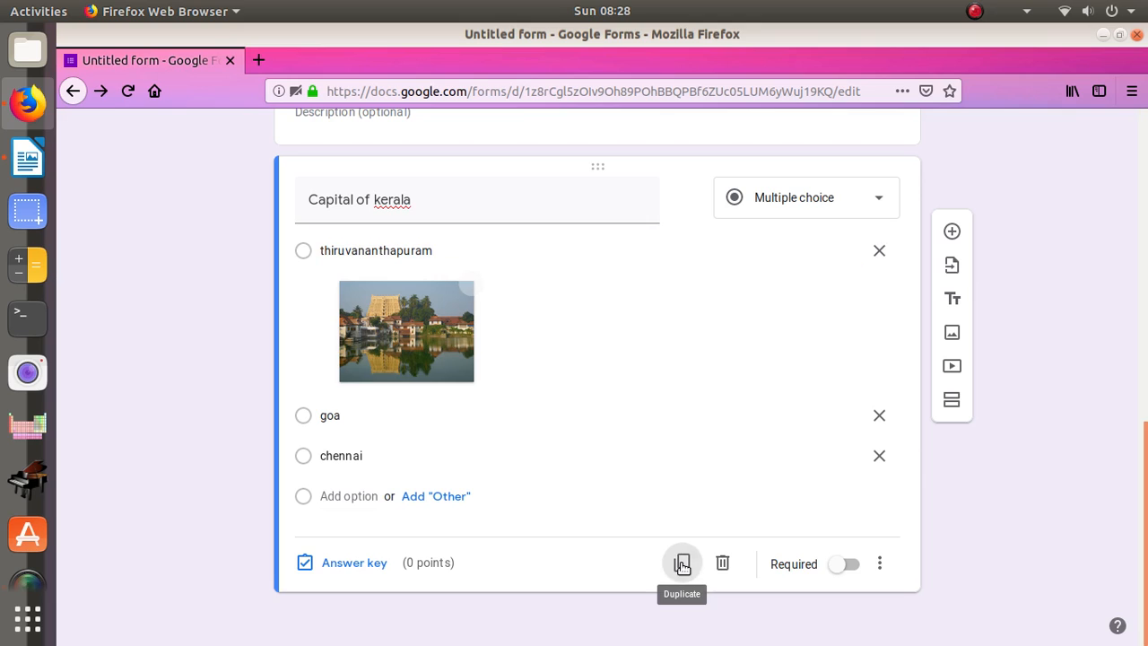
{"action": "left_click_drag", "start_coordinate": [1147, 434], "coordinate": [1141, 598]}
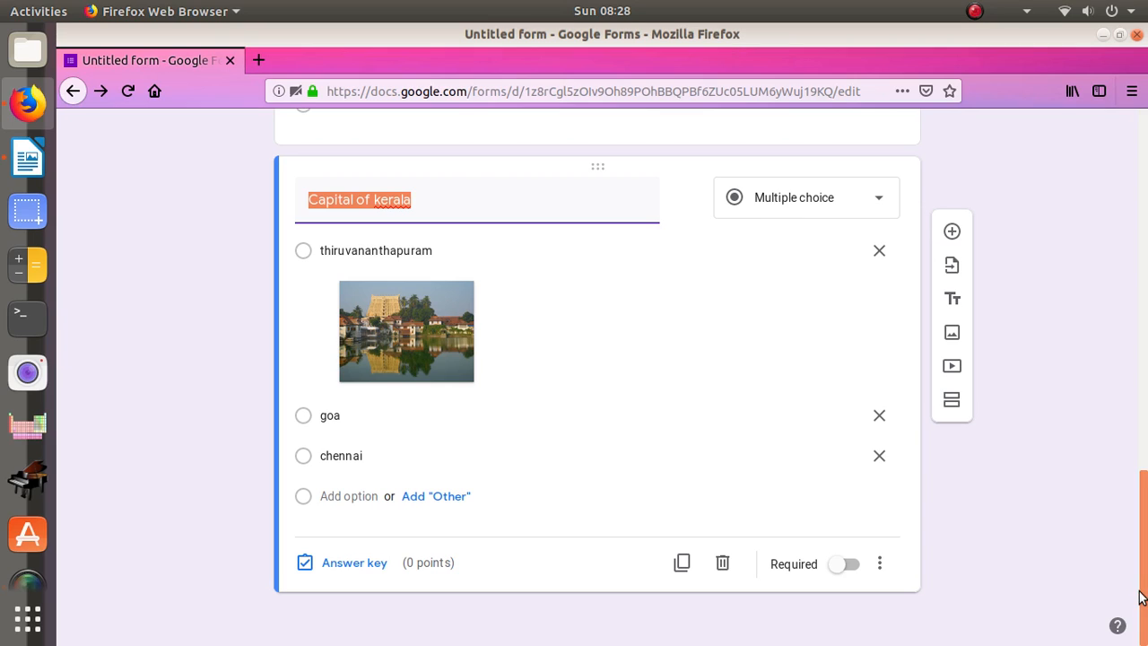
{"action": "left_click", "coordinate": [725, 564]}
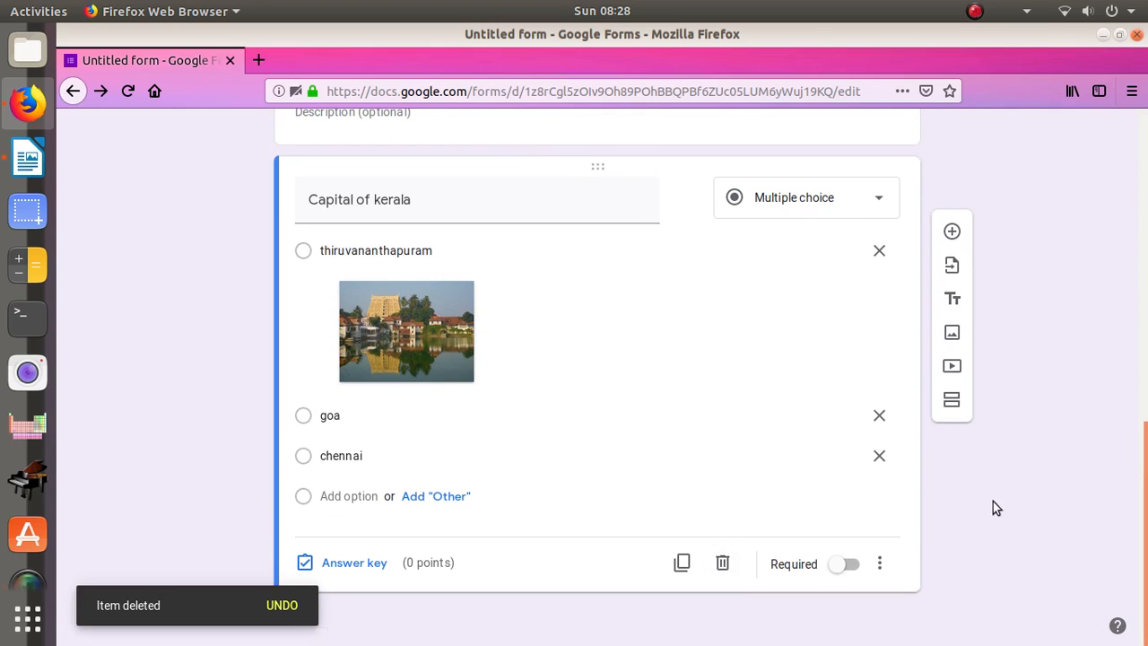
In the answer key of "Capital of kerala", mark thiruvananthapuram as correct and set the question's value to 1 point
{"action": "left_click", "coordinate": [350, 568]}
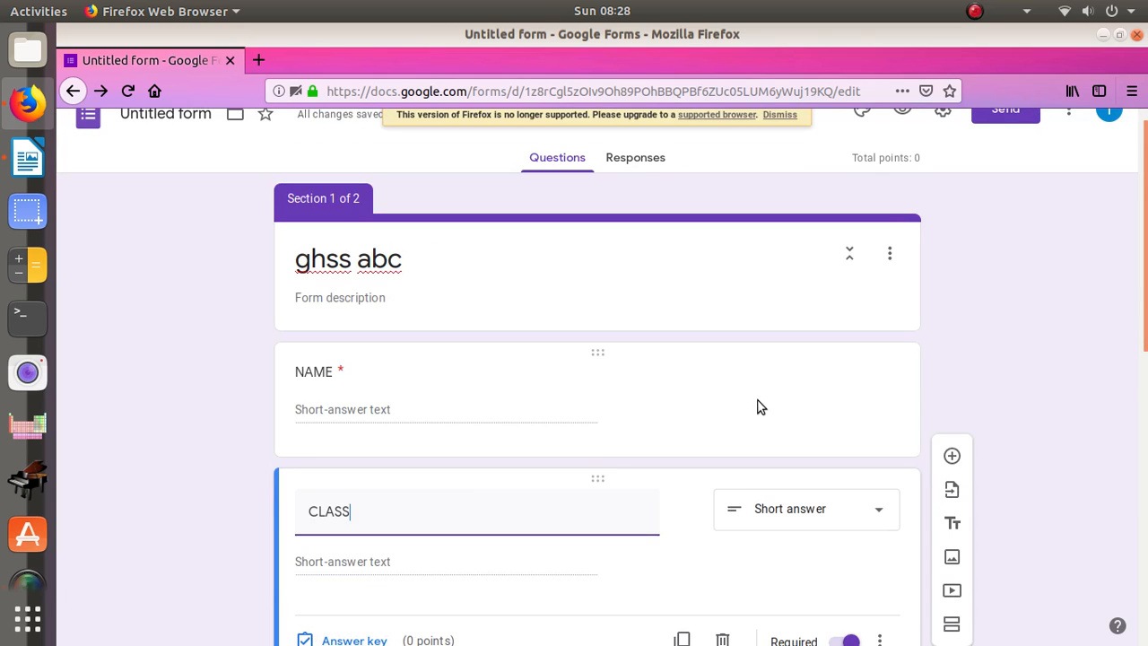
{"action": "left_click_drag", "start_coordinate": [1146, 278], "coordinate": [1140, 584]}
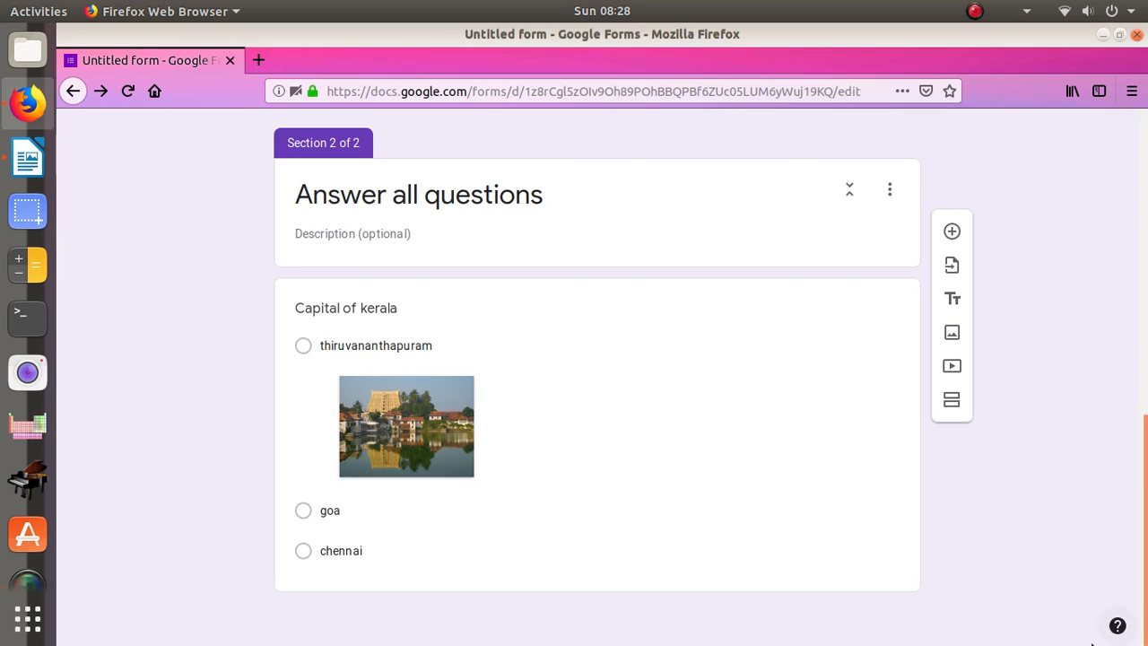
{"action": "left_click", "coordinate": [598, 528]}
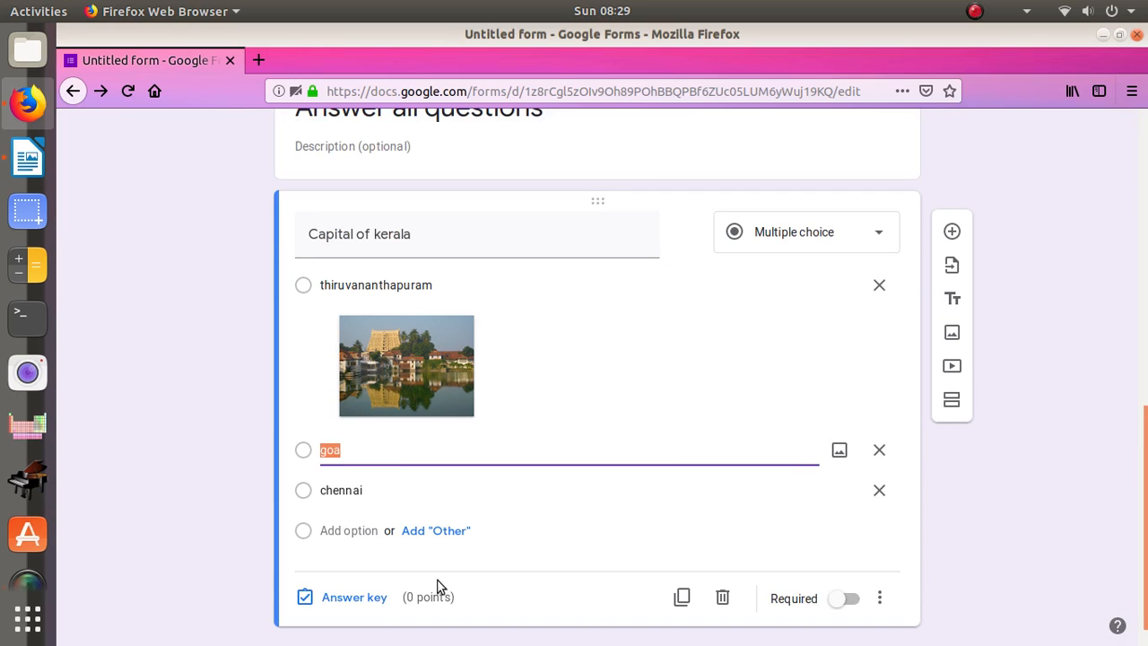
{"action": "left_click", "coordinate": [363, 597]}
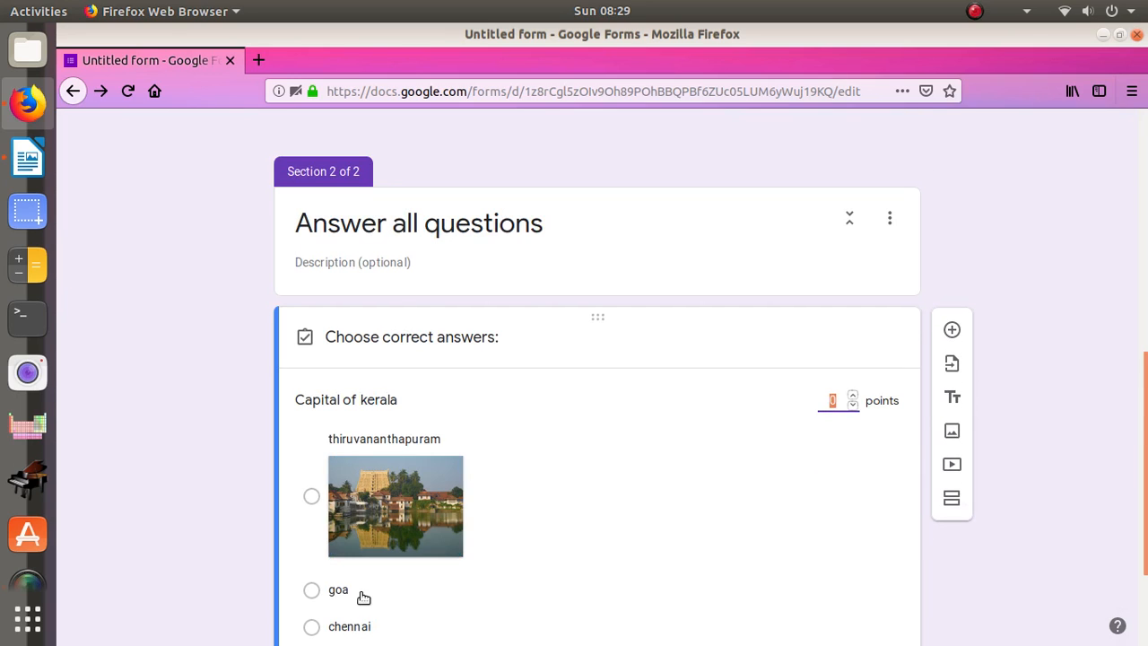
{"action": "scroll", "coordinate": [1146, 334], "scroll_direction": "down", "scroll_amount": 3}
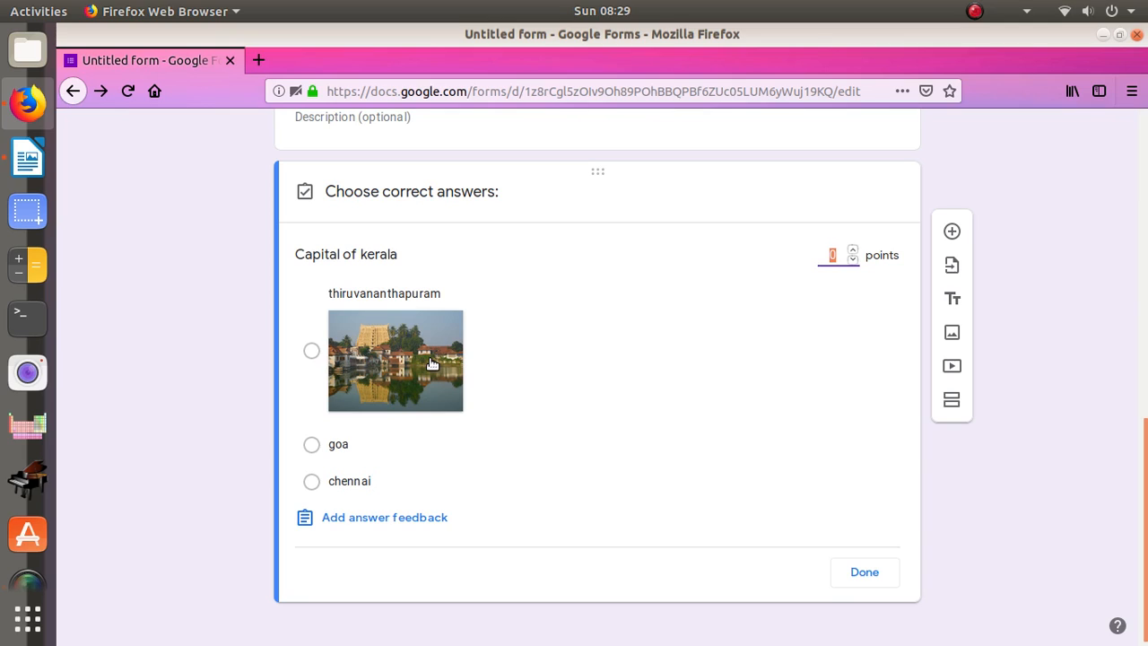
{"action": "left_click", "coordinate": [313, 348]}
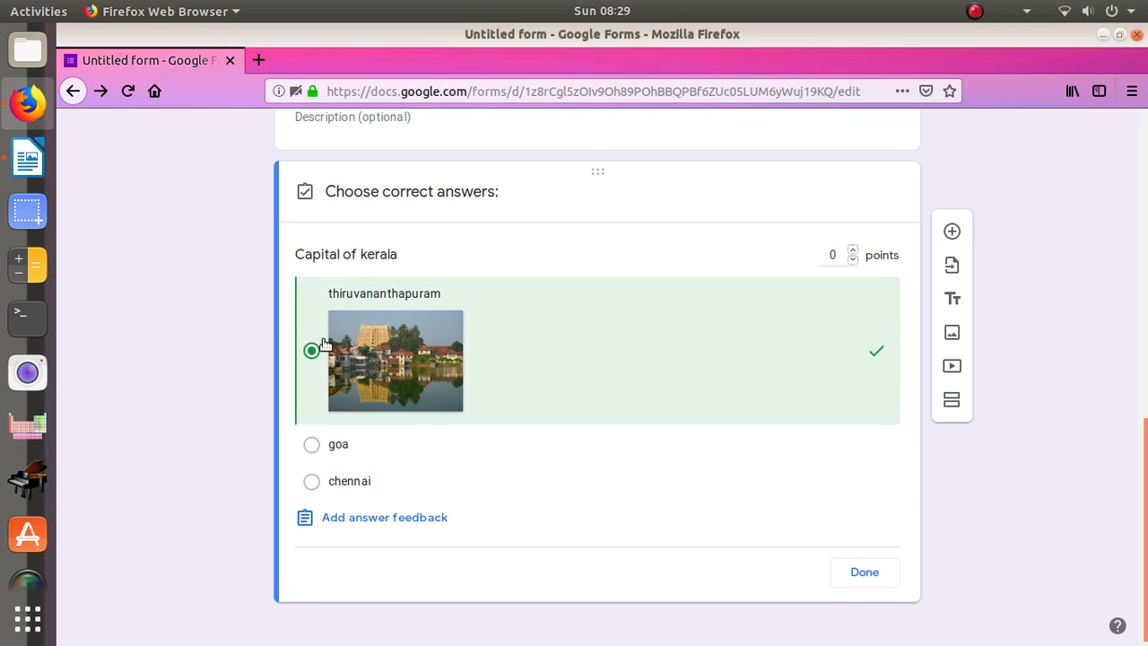
{"action": "left_click", "coordinate": [835, 257]}
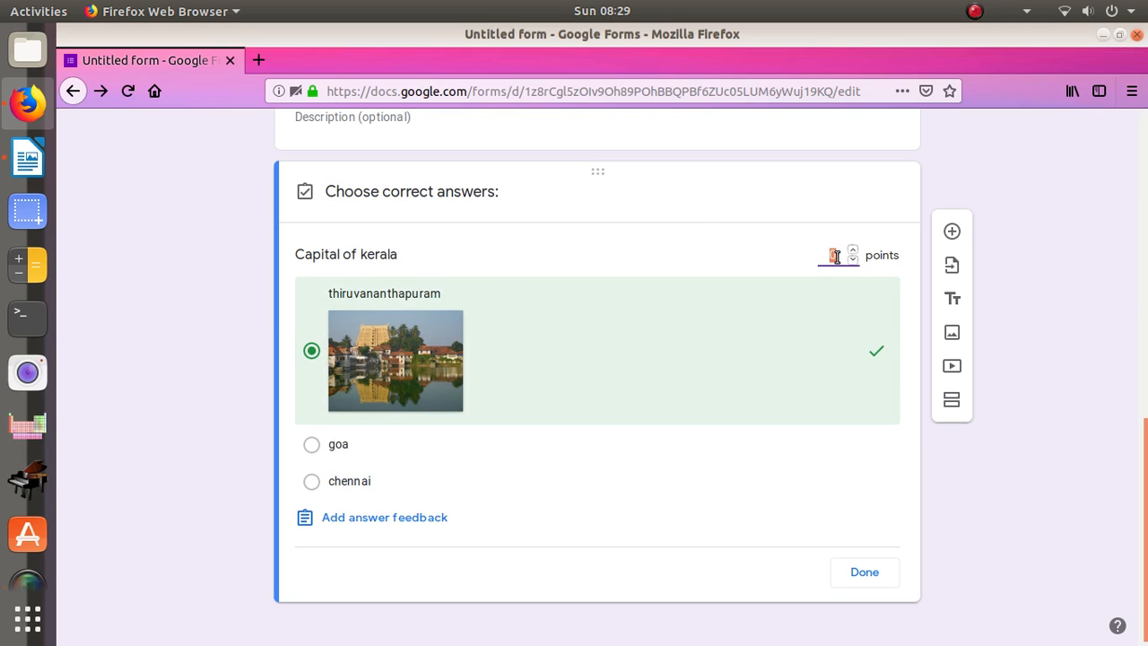
{"action": "type", "text": "1"}
{"action": "left_click", "coordinate": [879, 570]}
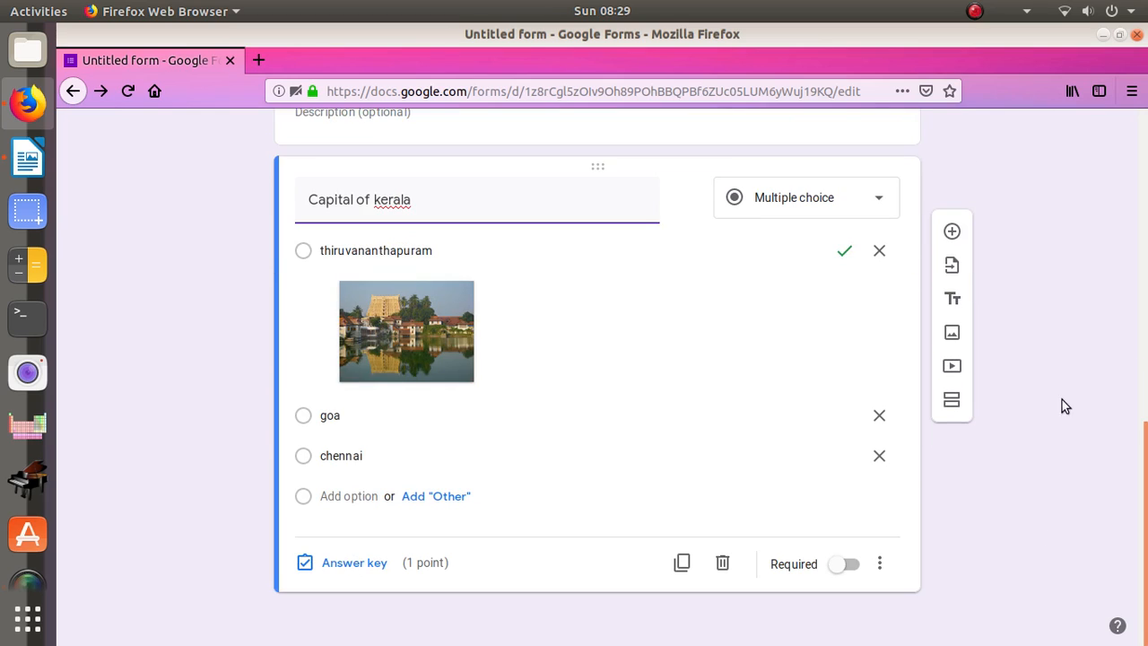
Add a new question "capital of tamil nadu" below the Kerala question
{"action": "left_click", "coordinate": [953, 232]}
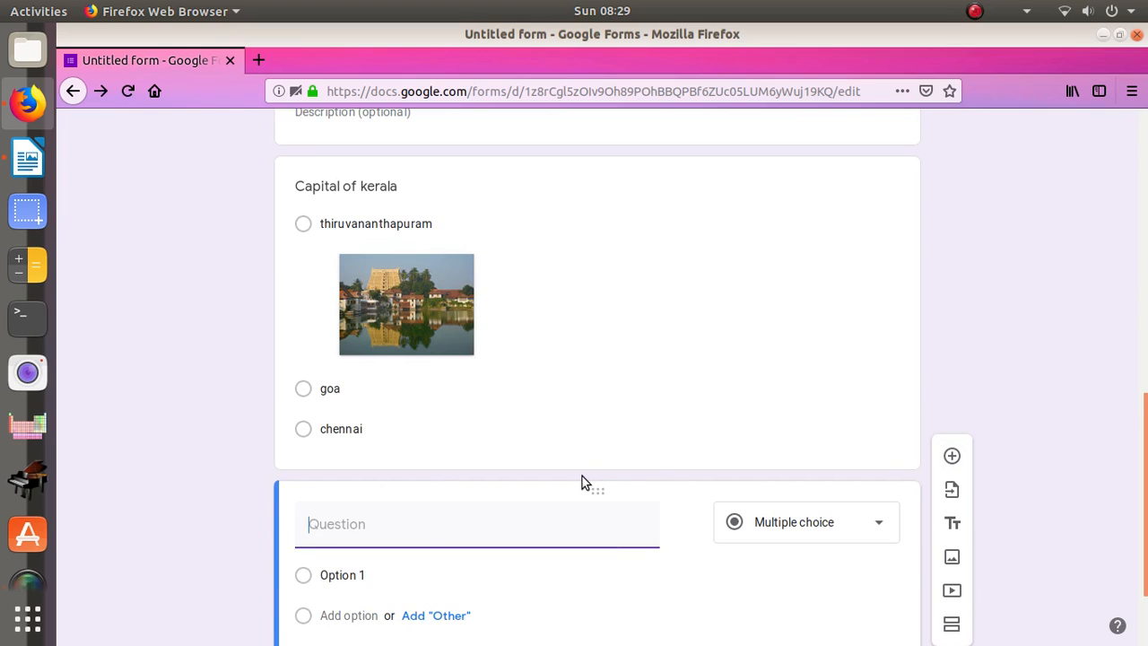
{"action": "type", "text": "capital of tamil "}
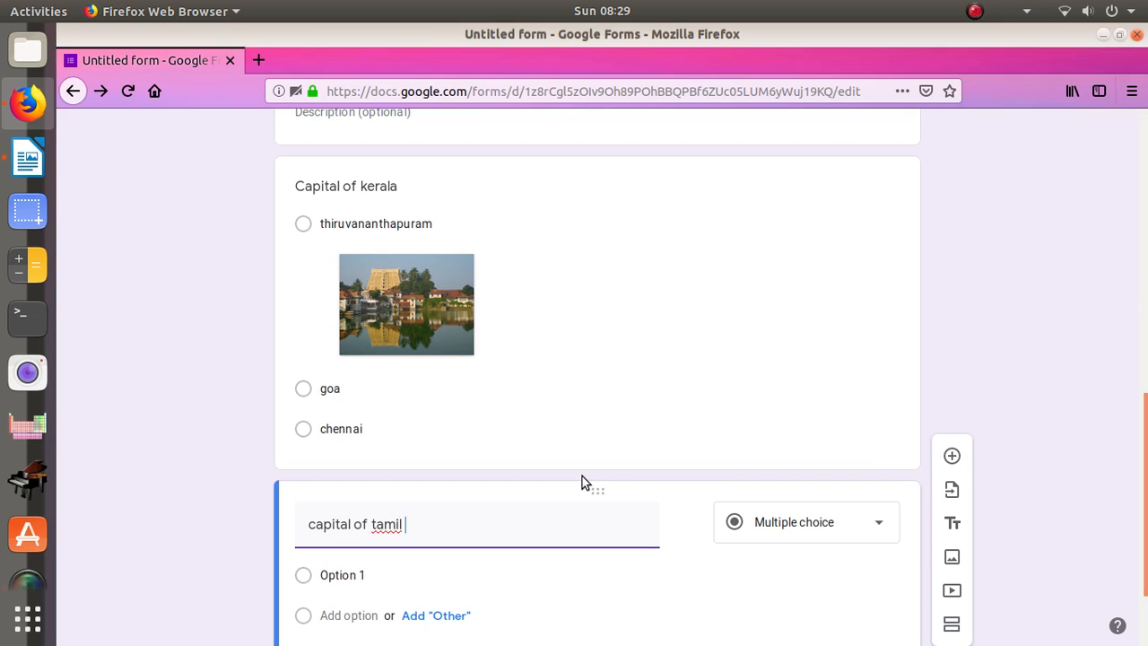
{"action": "type", "text": "nadu"}
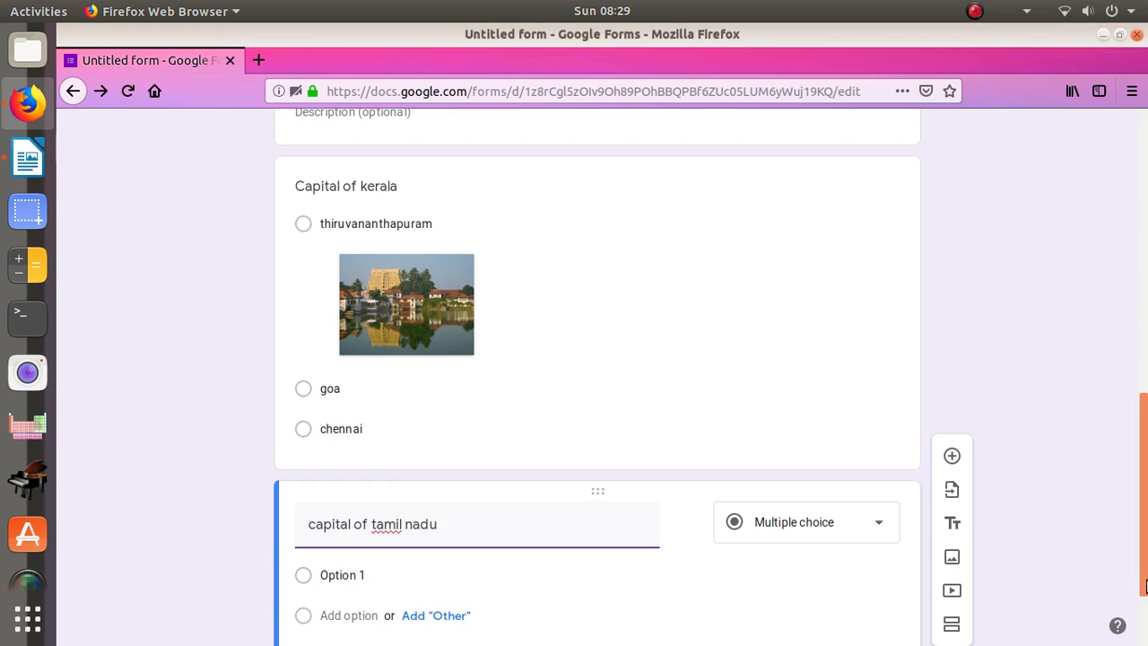
{"action": "scroll", "coordinate": [1145, 585], "scroll_direction": "down", "scroll_amount": 3}
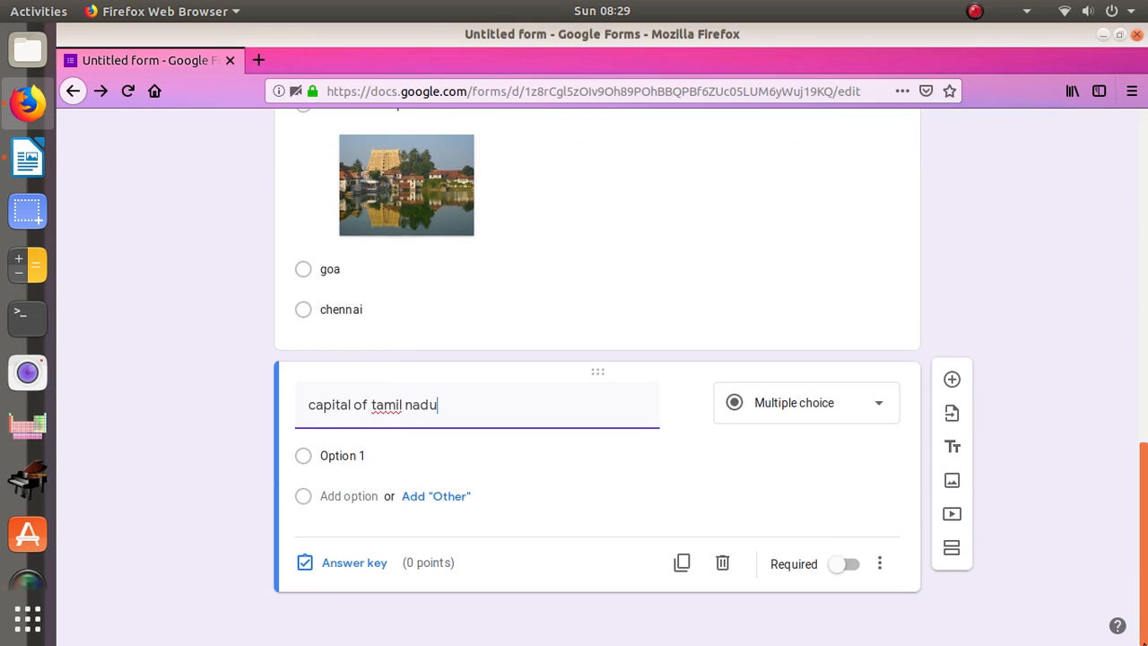
Try the Multiple-choice grid type on the "capital of tamil nadu" question and return it to Multiple choice
{"action": "left_click", "coordinate": [871, 395]}
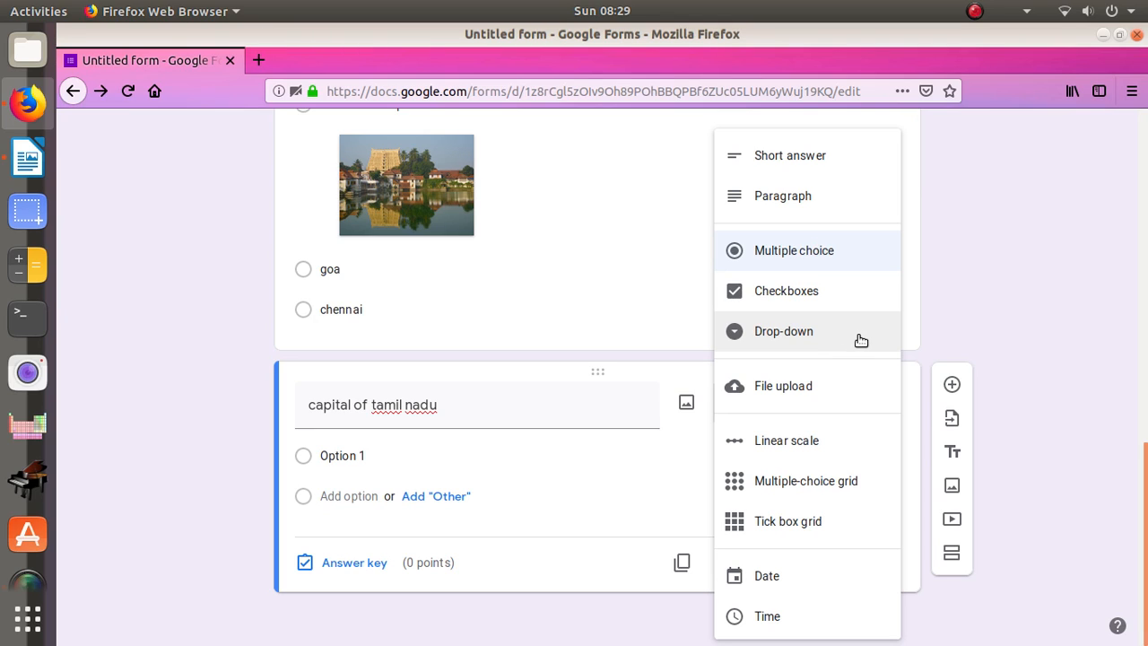
{"action": "left_click", "coordinate": [847, 490]}
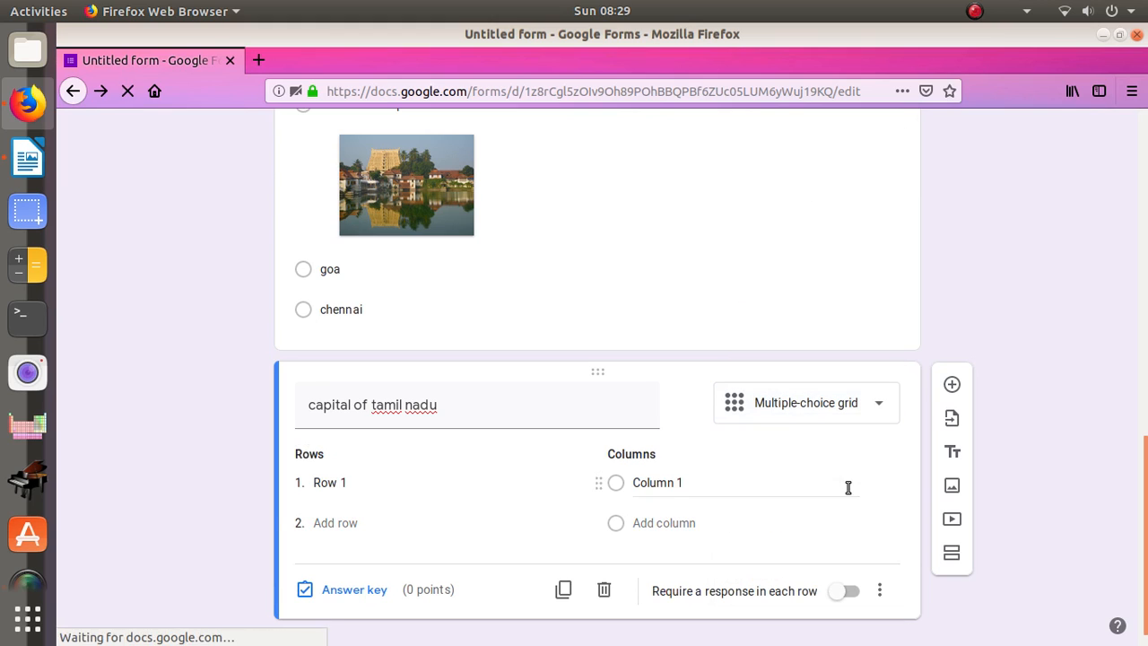
{"action": "left_click", "coordinate": [481, 477]}
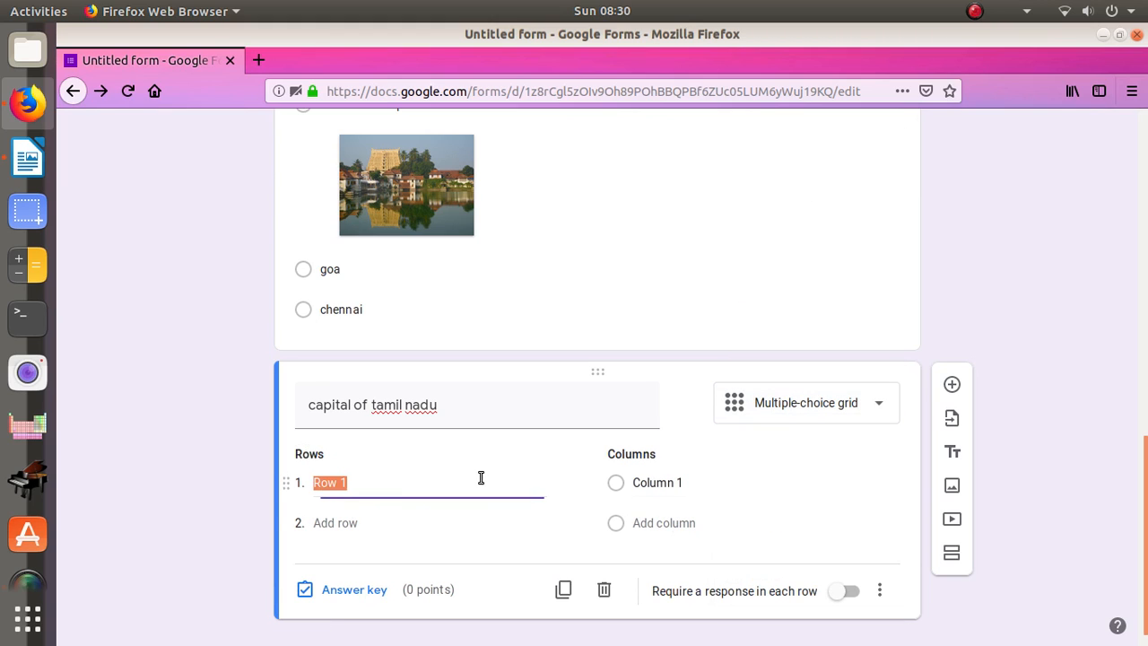
{"action": "left_click", "coordinate": [794, 403]}
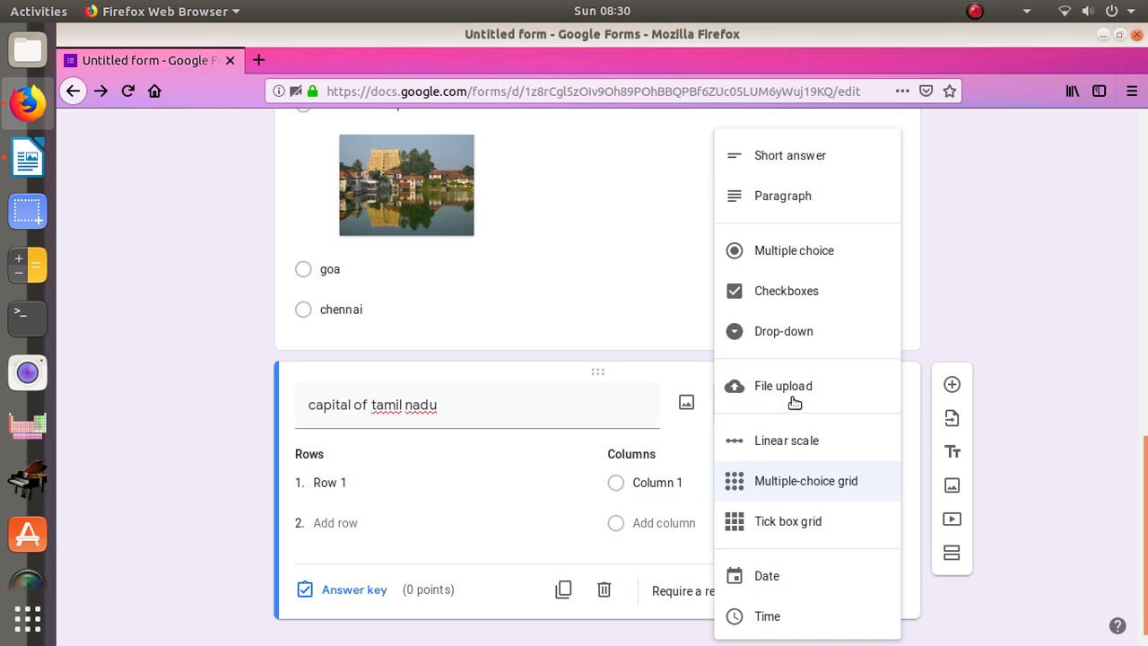
{"action": "left_click", "coordinate": [826, 249]}
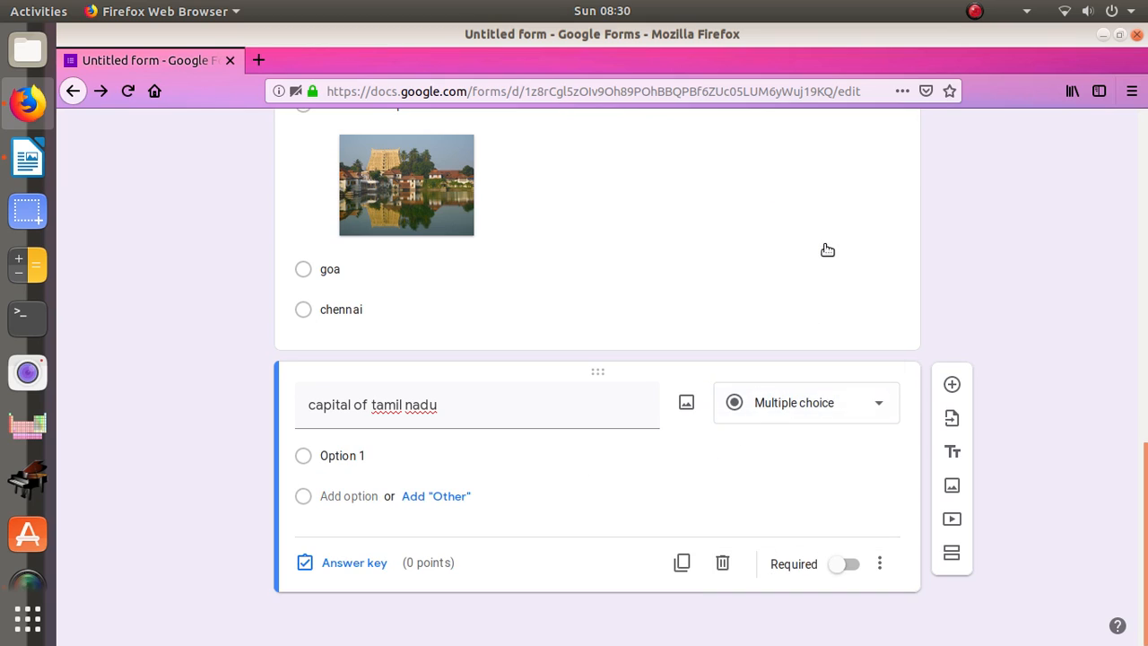
Give the "capital of tamil nadu" question two answer options: "chennai" and "goa"
{"action": "left_click", "coordinate": [391, 456]}
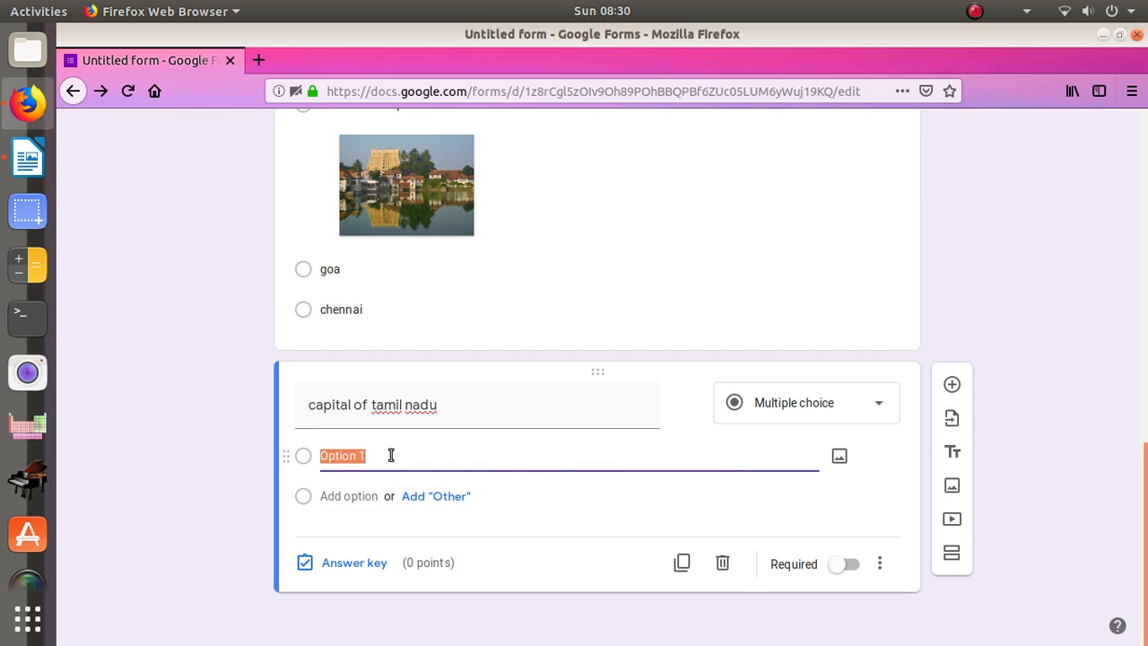
{"action": "type", "text": "chennai"}
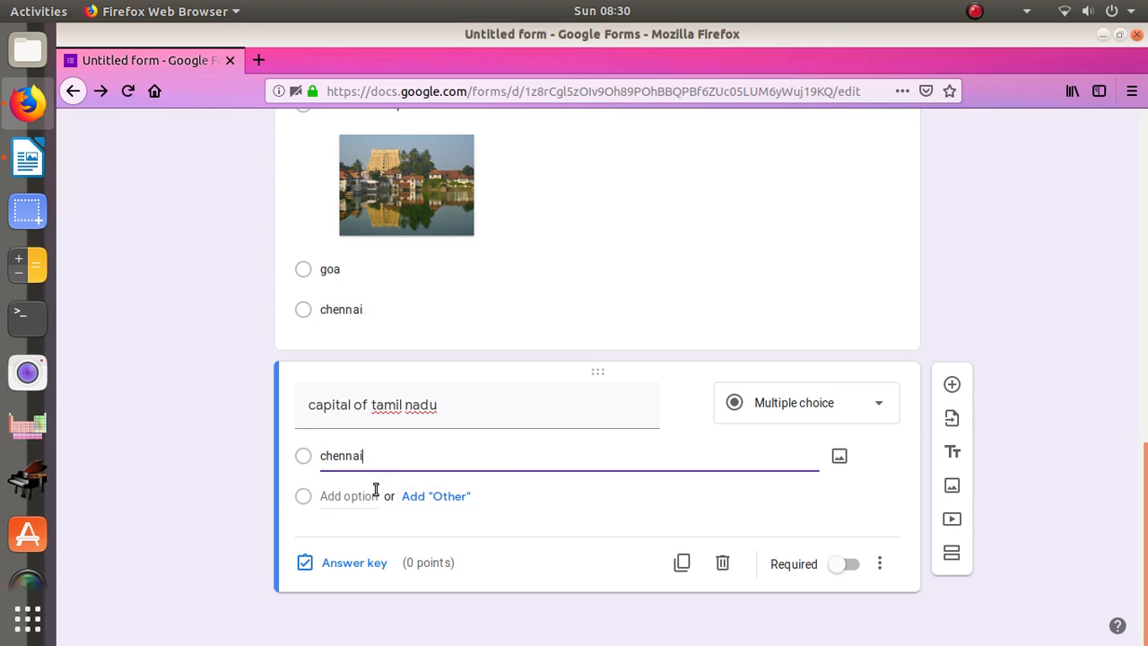
{"action": "left_click", "coordinate": [377, 494]}
{"action": "type", "text": "goa"}
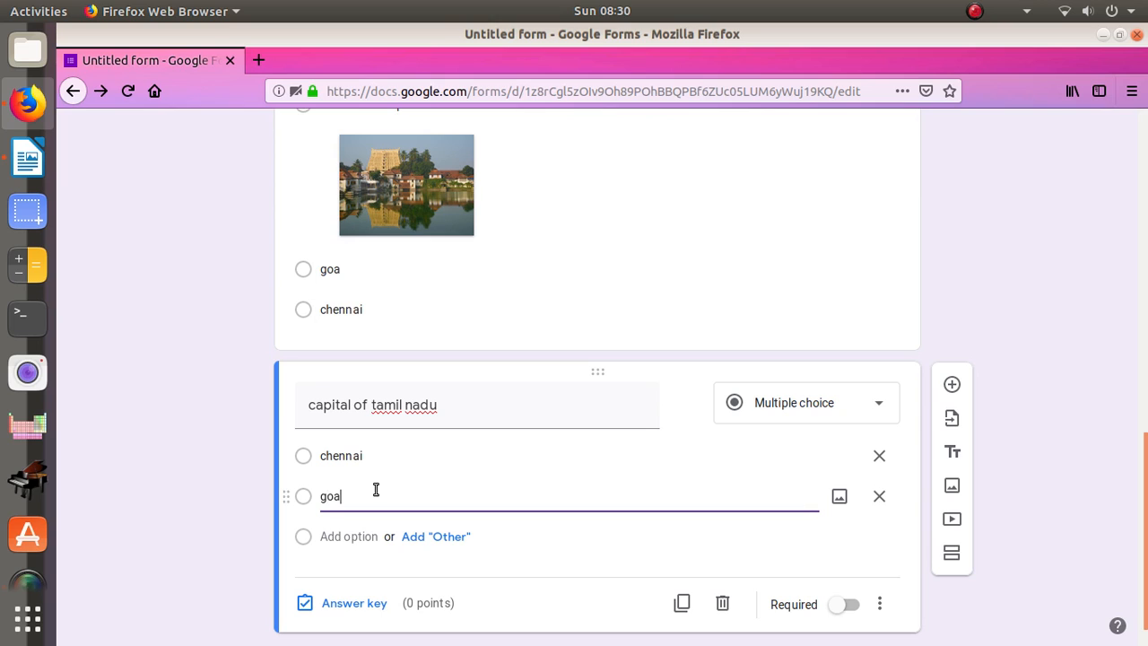
In the answer key of "capital of tamil nadu", mark chennai as correct and set the question's value to 1 point
{"action": "left_click", "coordinate": [356, 609]}
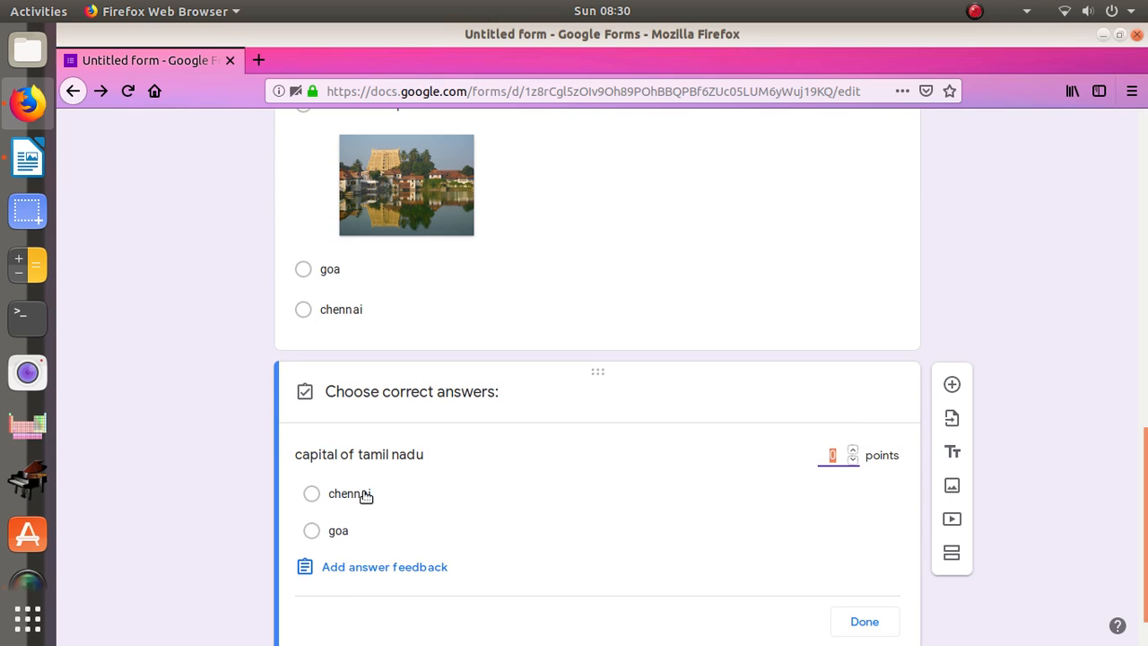
{"action": "left_click", "coordinate": [362, 495]}
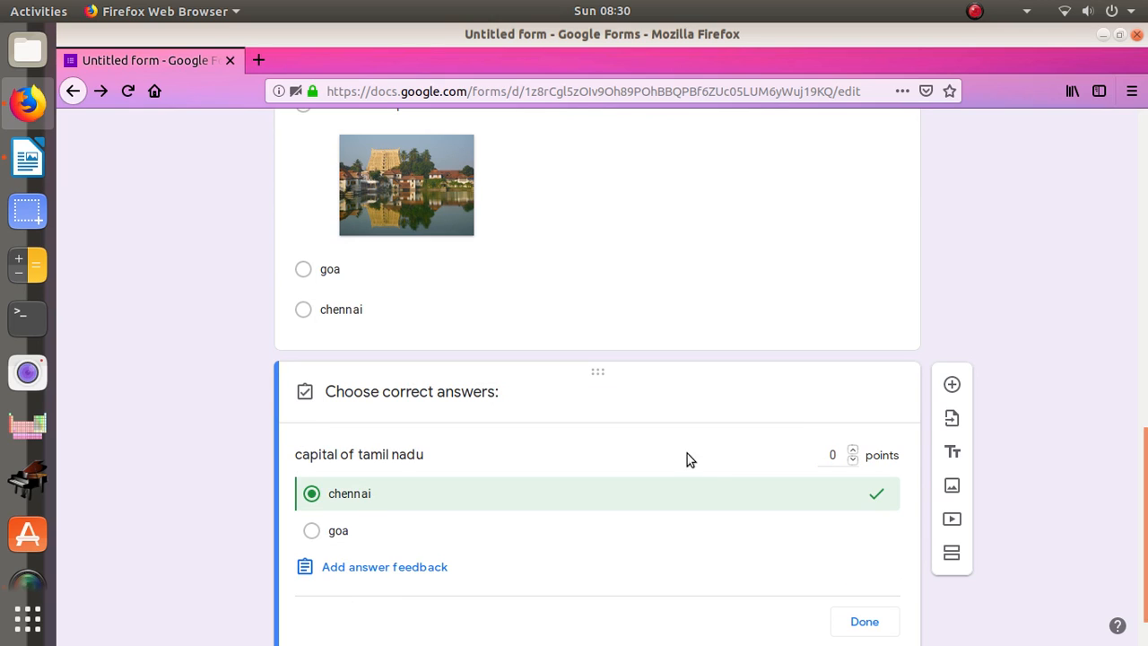
{"action": "left_click", "coordinate": [845, 458]}
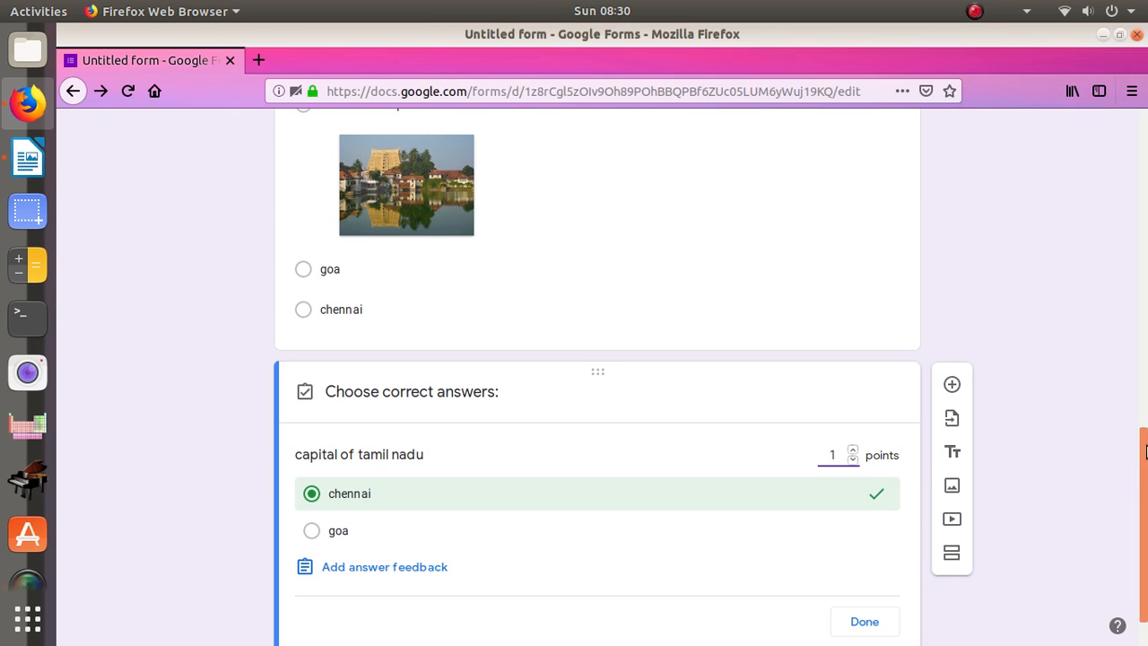
{"action": "scroll", "coordinate": [1145, 471], "scroll_direction": "down", "scroll_amount": 1}
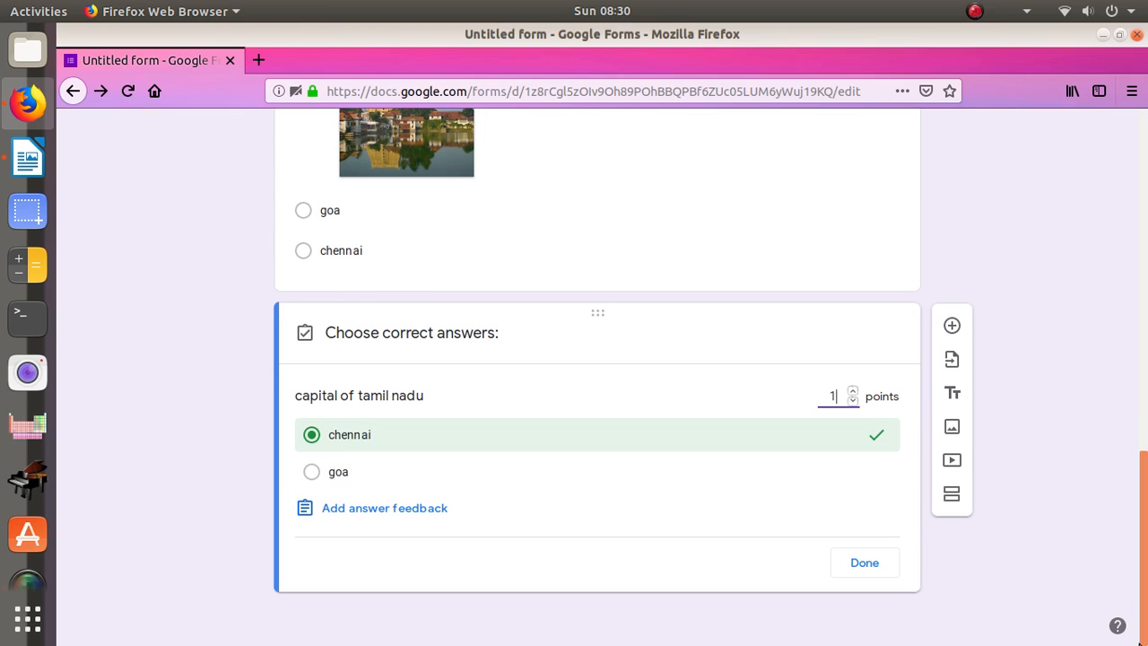
{"action": "left_click", "coordinate": [865, 564]}
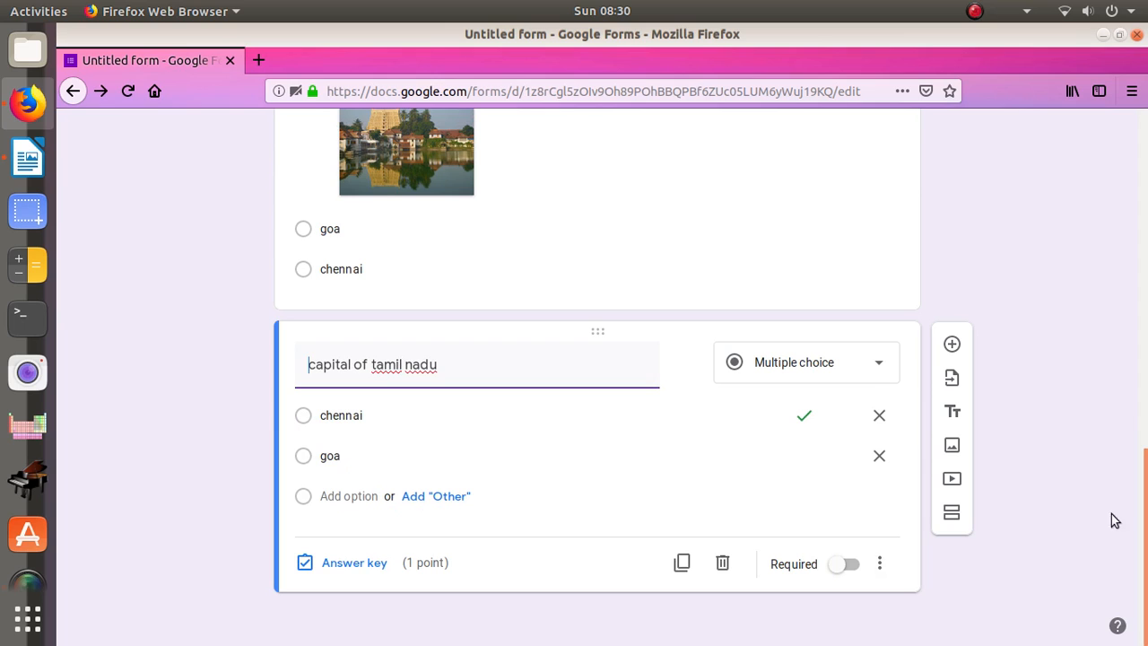
{"action": "left_click_drag", "start_coordinate": [1146, 483], "coordinate": [1145, 510]}
{"action": "left_click", "coordinate": [953, 482]}
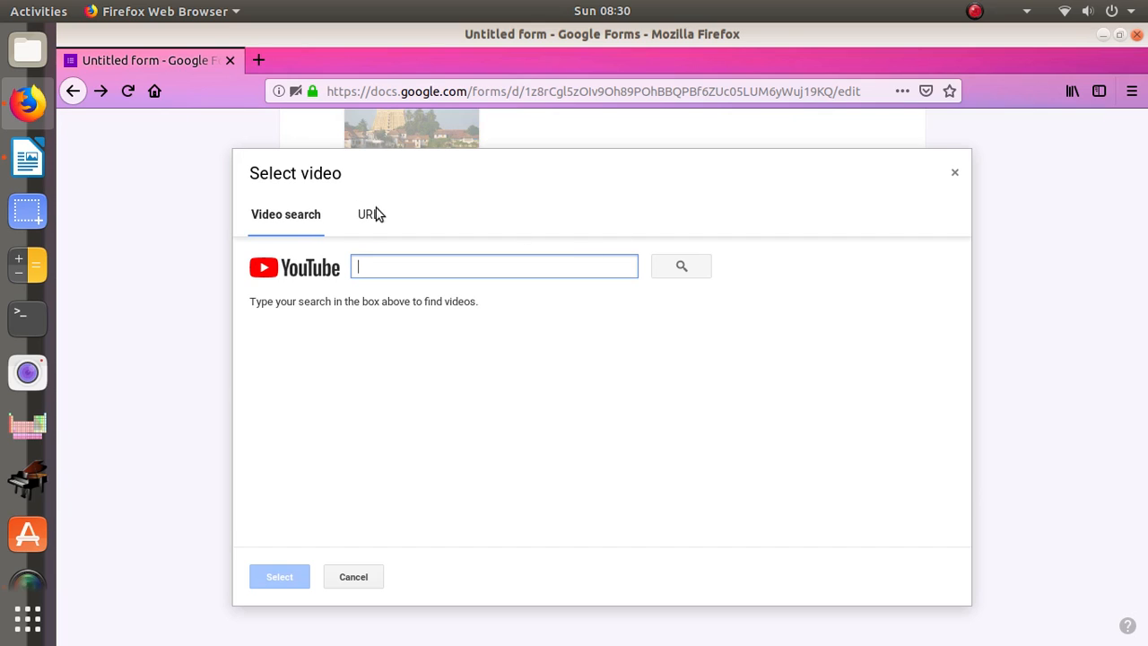
{"action": "left_click", "coordinate": [369, 220]}
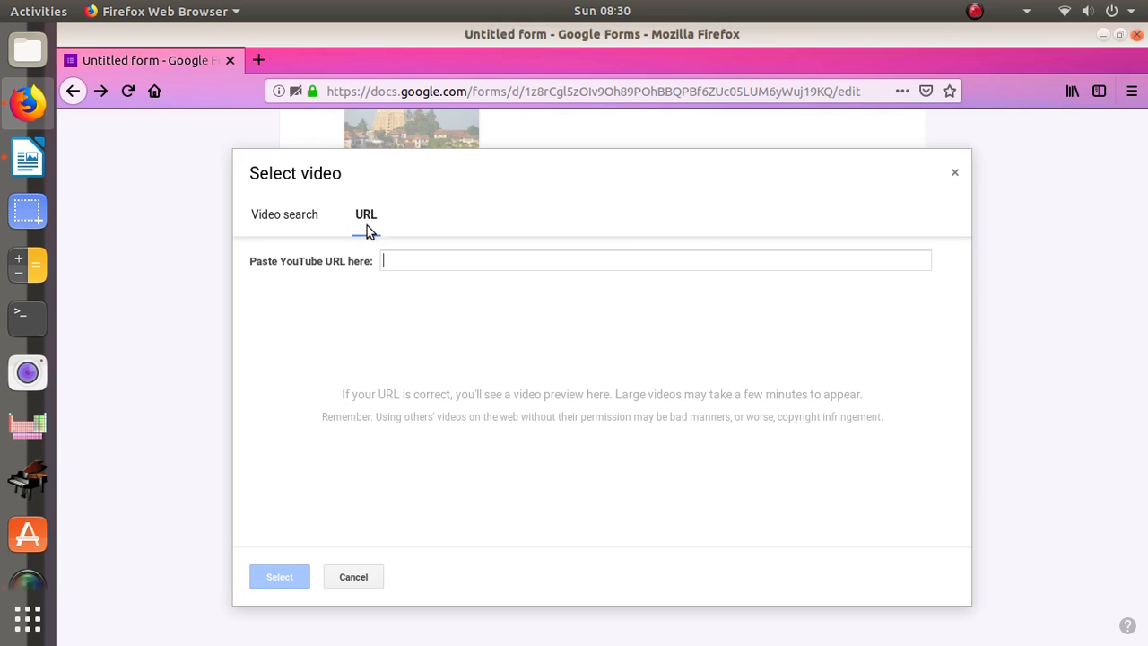
{"action": "left_click", "coordinate": [955, 175]}
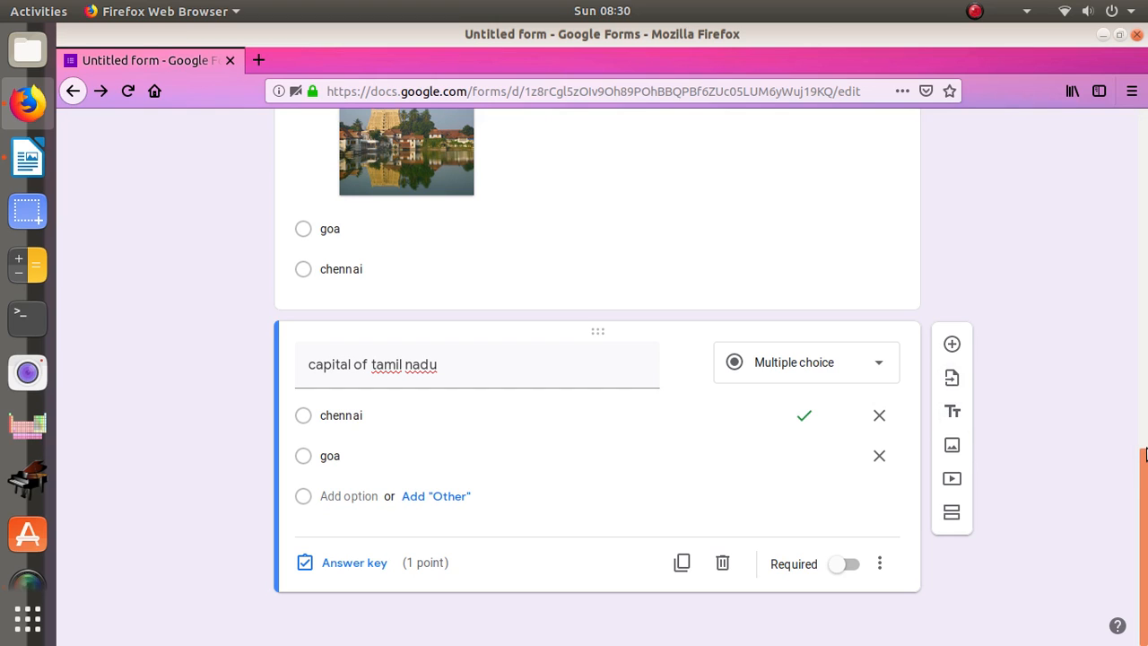
Preview the form as a respondent sees it, close the preview and return to the form editor
{"action": "left_click_drag", "start_coordinate": [1145, 485], "coordinate": [1135, 90]}
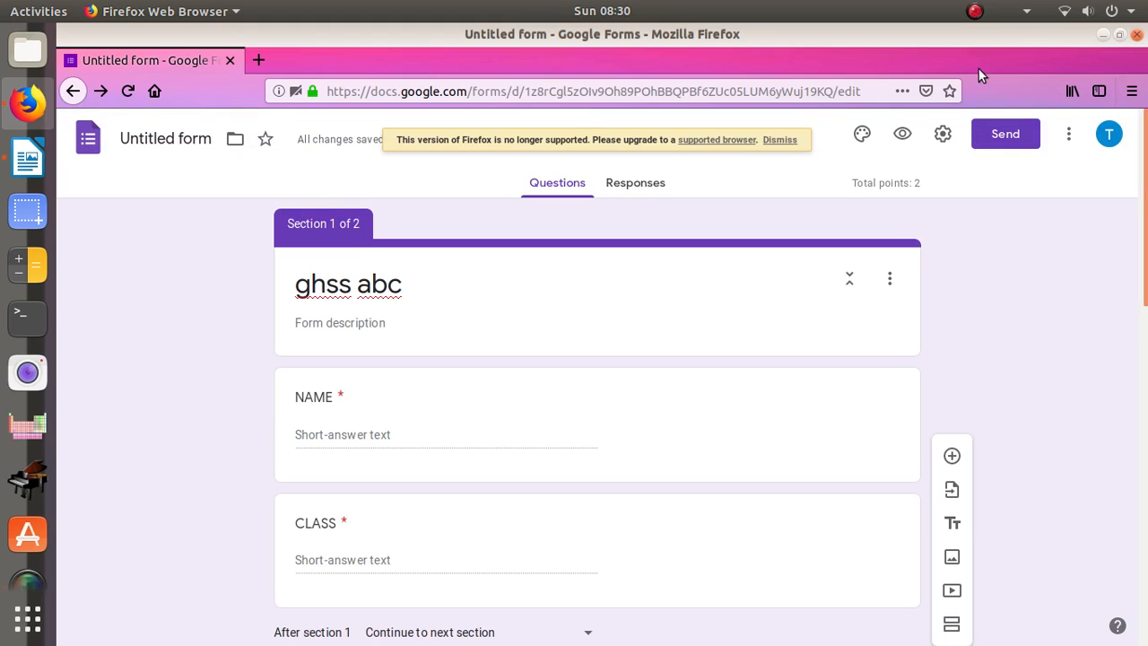
{"action": "left_click", "coordinate": [904, 133]}
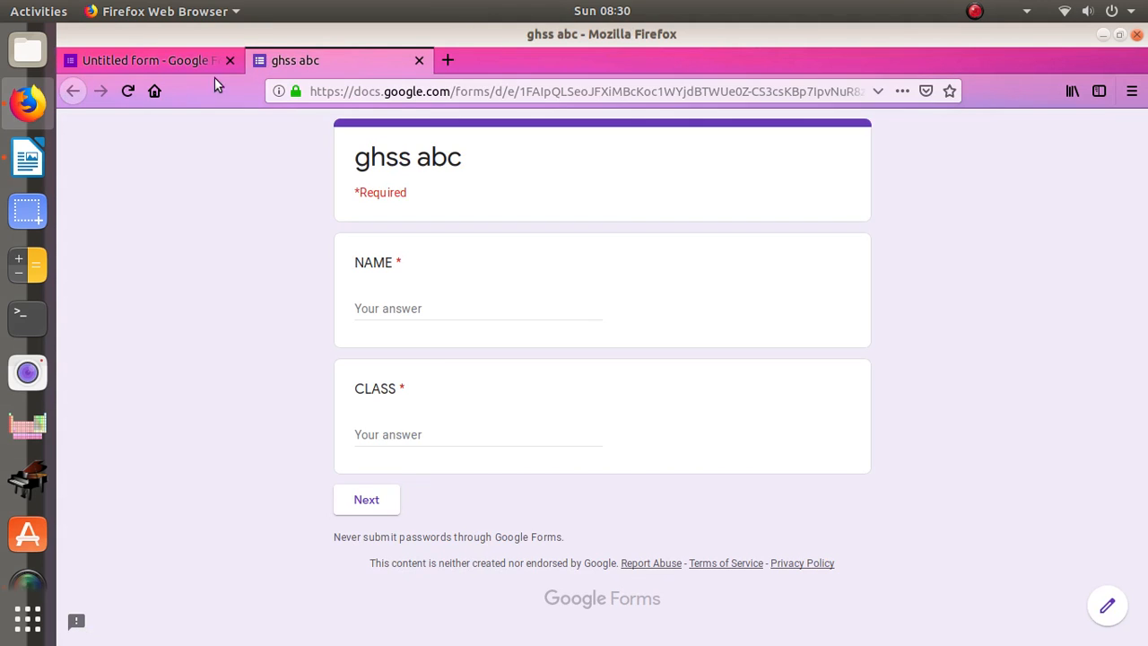
{"action": "left_click", "coordinate": [171, 55]}
{"action": "left_click", "coordinate": [418, 61]}
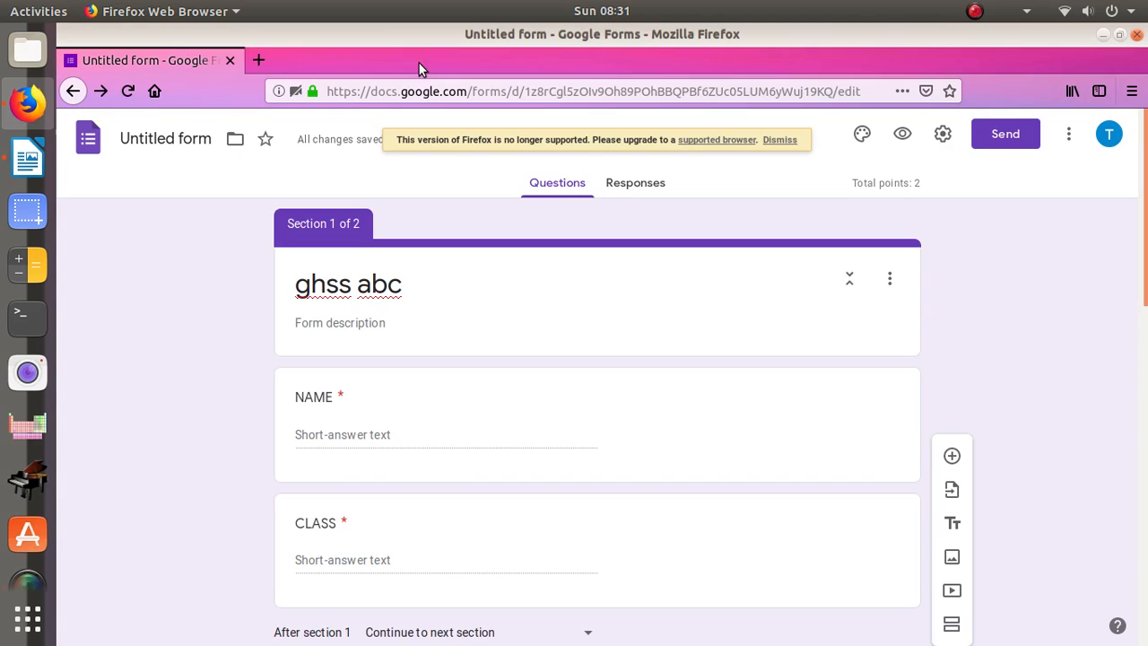
Preview the form again, enter the respondent's name and class 4, and continue to the questions section
{"action": "left_click", "coordinate": [903, 140]}
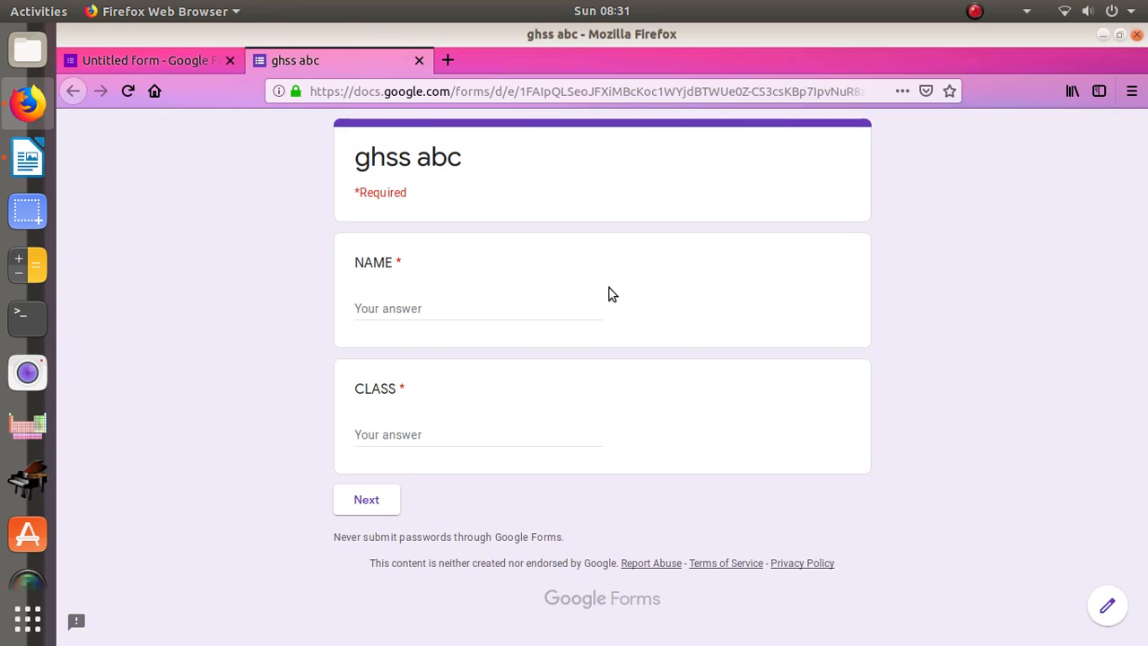
{"action": "left_click", "coordinate": [500, 309]}
{"action": "type", "text": "anu"}
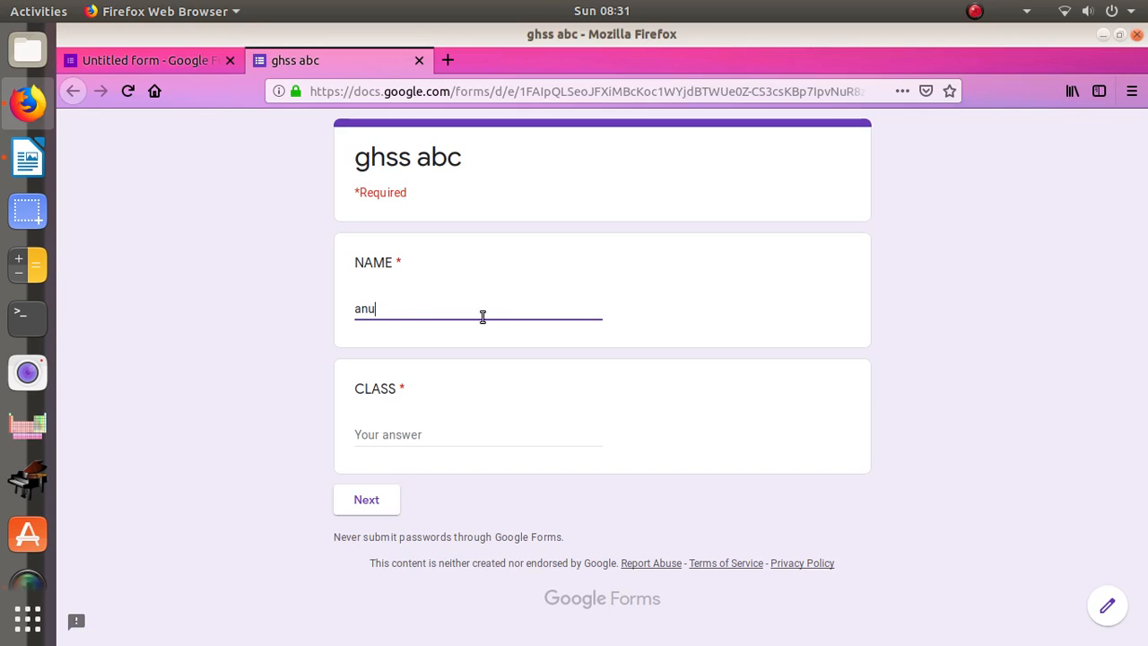
{"action": "left_click", "coordinate": [395, 432]}
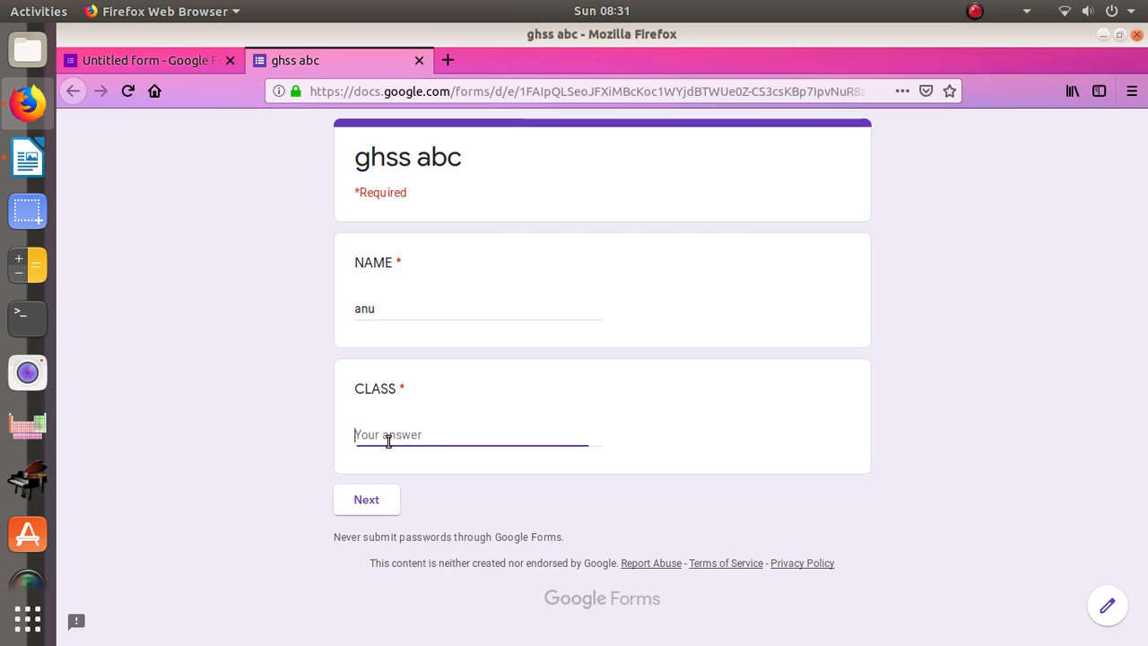
{"action": "type", "text": "4"}
{"action": "left_click", "coordinate": [358, 501]}
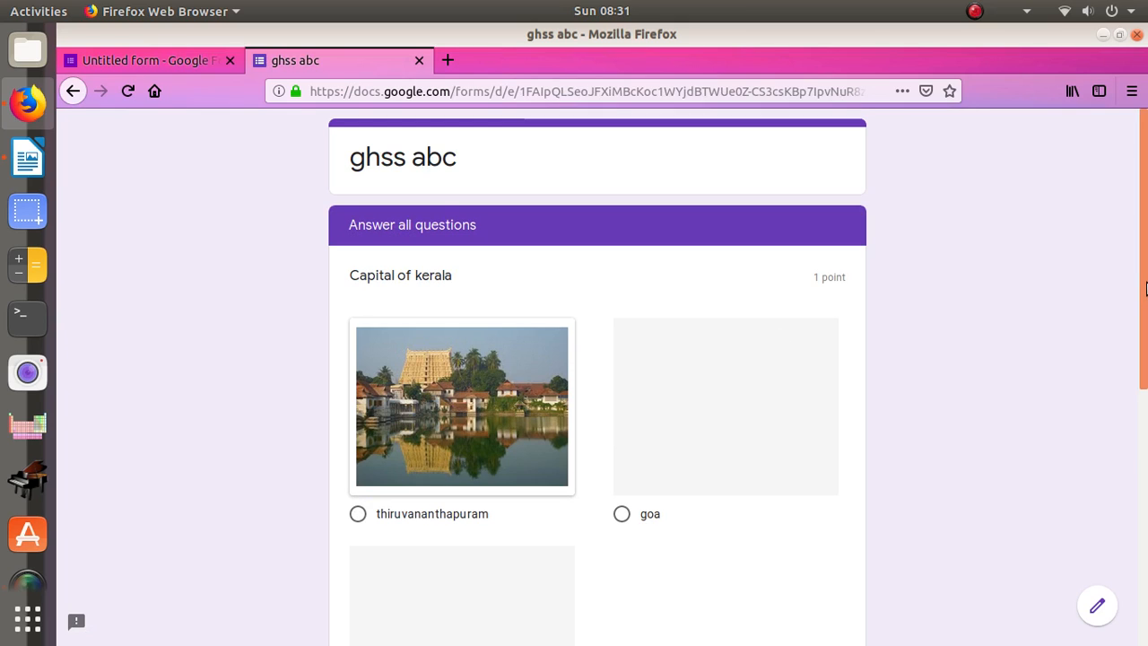
Answer the Kerala question with thiruvananthapuram and the Tamil Nadu question with chennai, and submit the response
{"action": "scroll", "coordinate": [1145, 289], "scroll_direction": "down", "scroll_amount": 2}
{"action": "left_click", "coordinate": [467, 359]}
{"action": "scroll", "coordinate": [1145, 537], "scroll_direction": "down", "scroll_amount": 5}
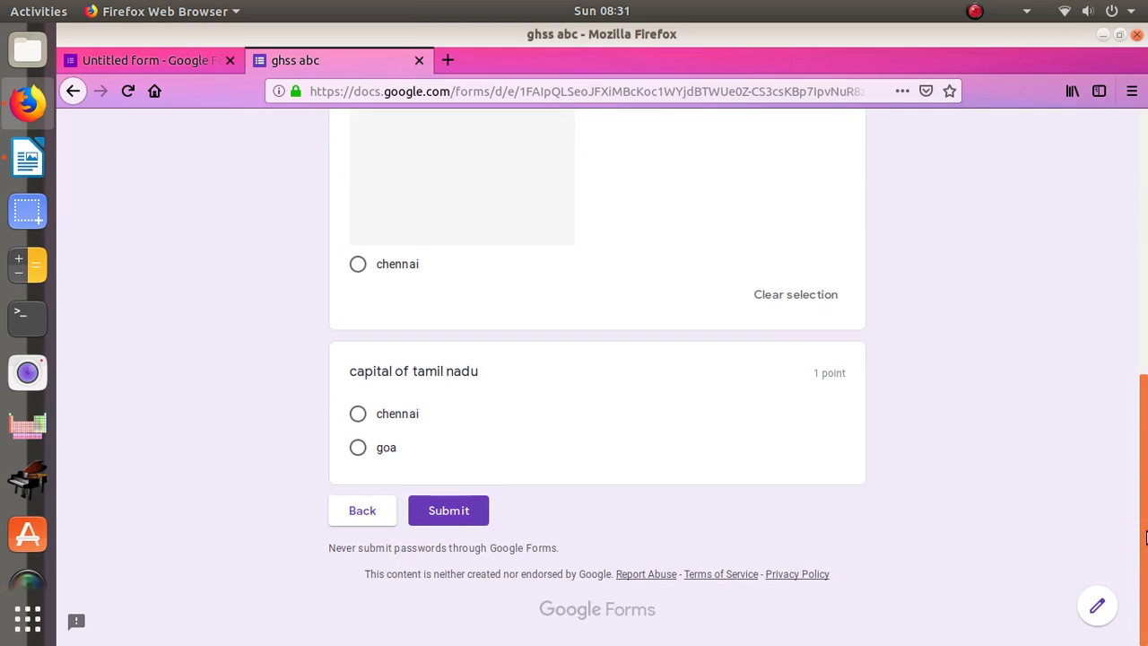
{"action": "left_click", "coordinate": [401, 428]}
{"action": "left_click", "coordinate": [453, 544]}
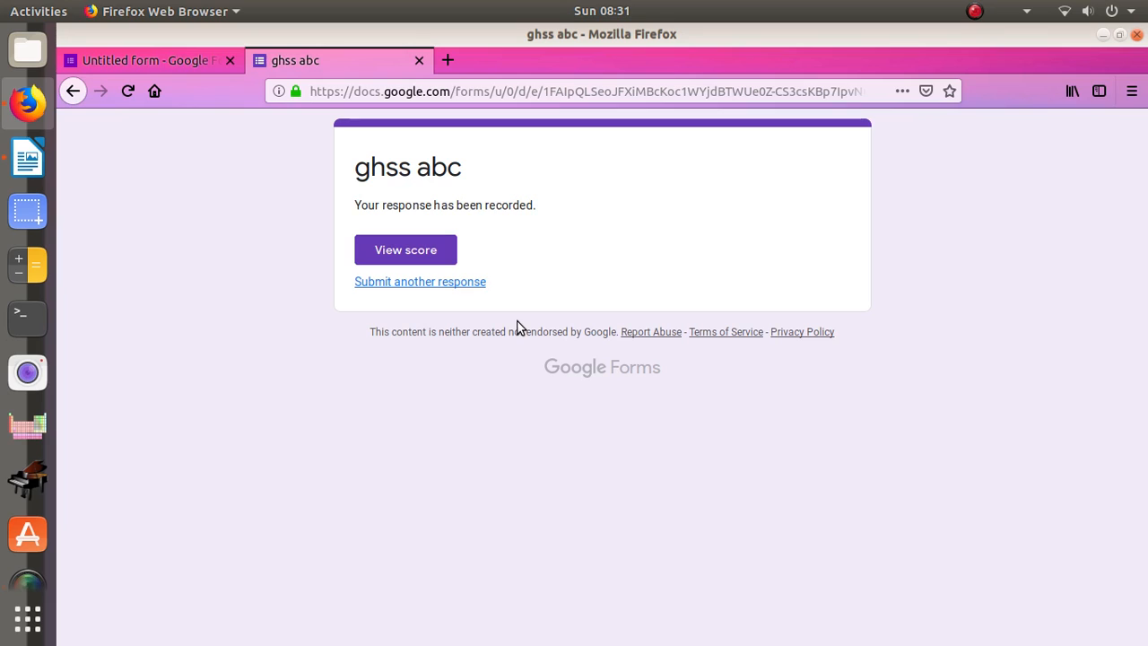
View the score of the submitted test response, and close the score and form pages to return to the editor
{"action": "left_click", "coordinate": [445, 252]}
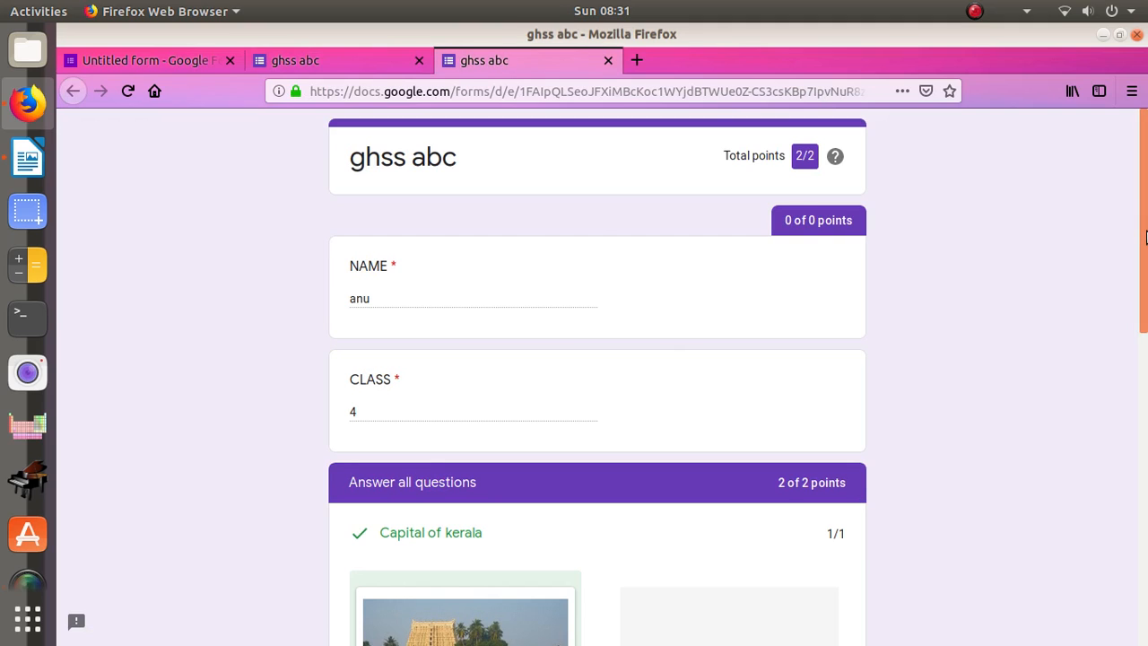
{"action": "left_click_drag", "start_coordinate": [1144, 237], "coordinate": [1145, 163]}
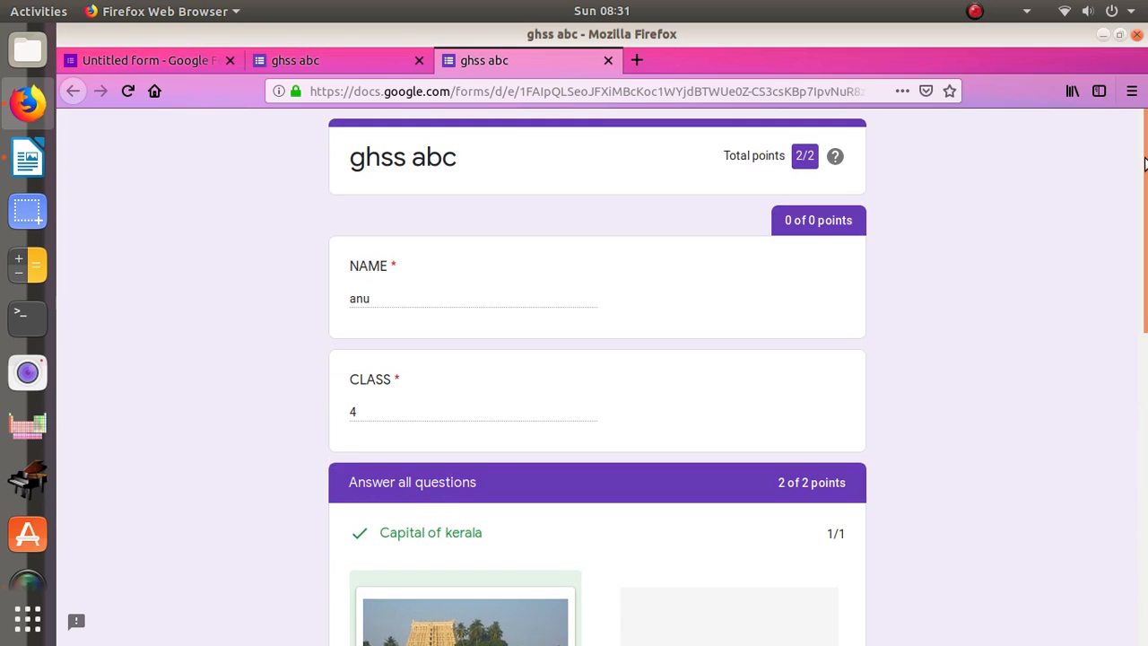
{"action": "left_click", "coordinate": [607, 61]}
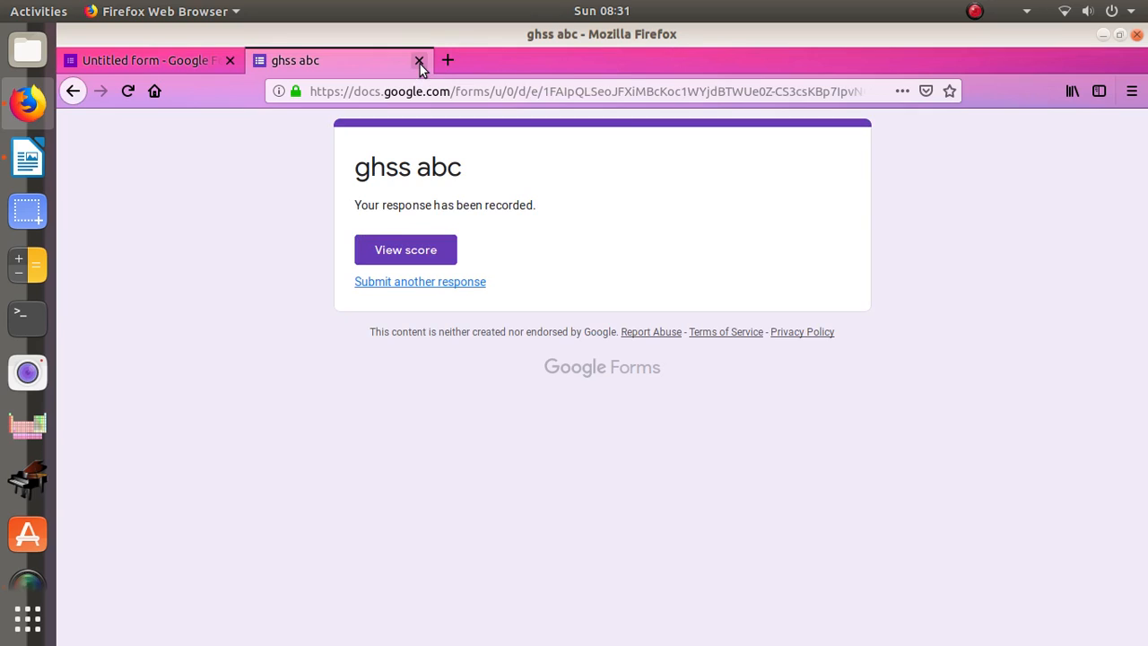
{"action": "left_click", "coordinate": [419, 61]}
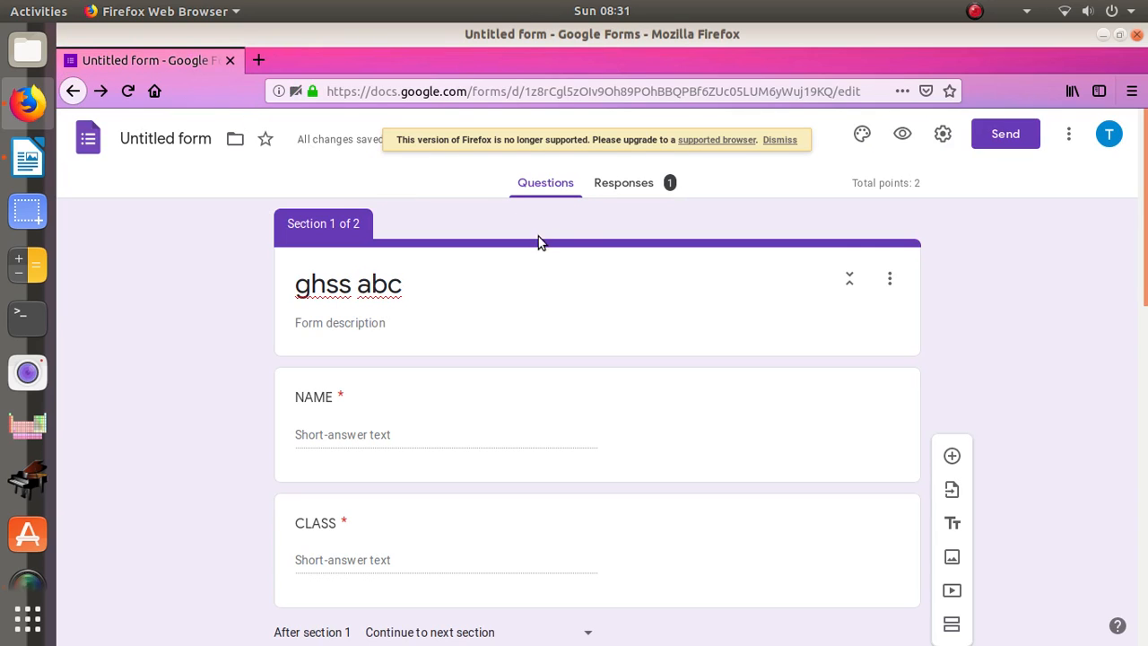
Examine the response summary from the insights through the charts of each question, and return to the form's questions
{"action": "left_click", "coordinate": [672, 186]}
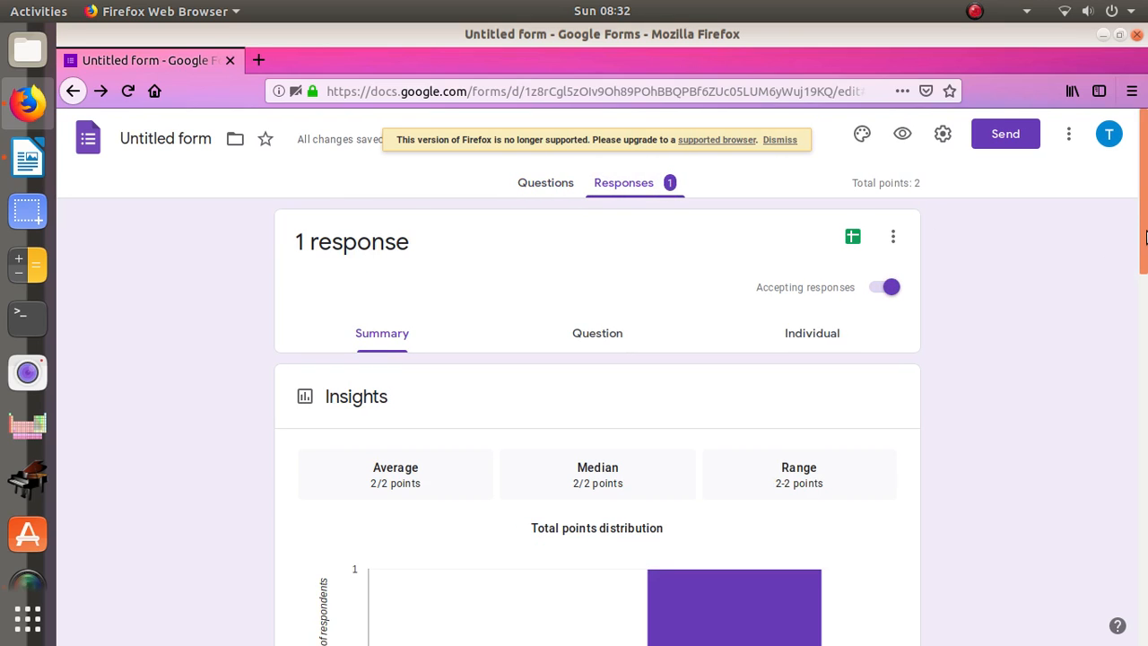
{"action": "left_click_drag", "start_coordinate": [1145, 236], "coordinate": [1110, 355]}
{"action": "mouse_move", "coordinate": [757, 306]}
{"action": "left_click_drag", "start_coordinate": [1145, 282], "coordinate": [1146, 387]}
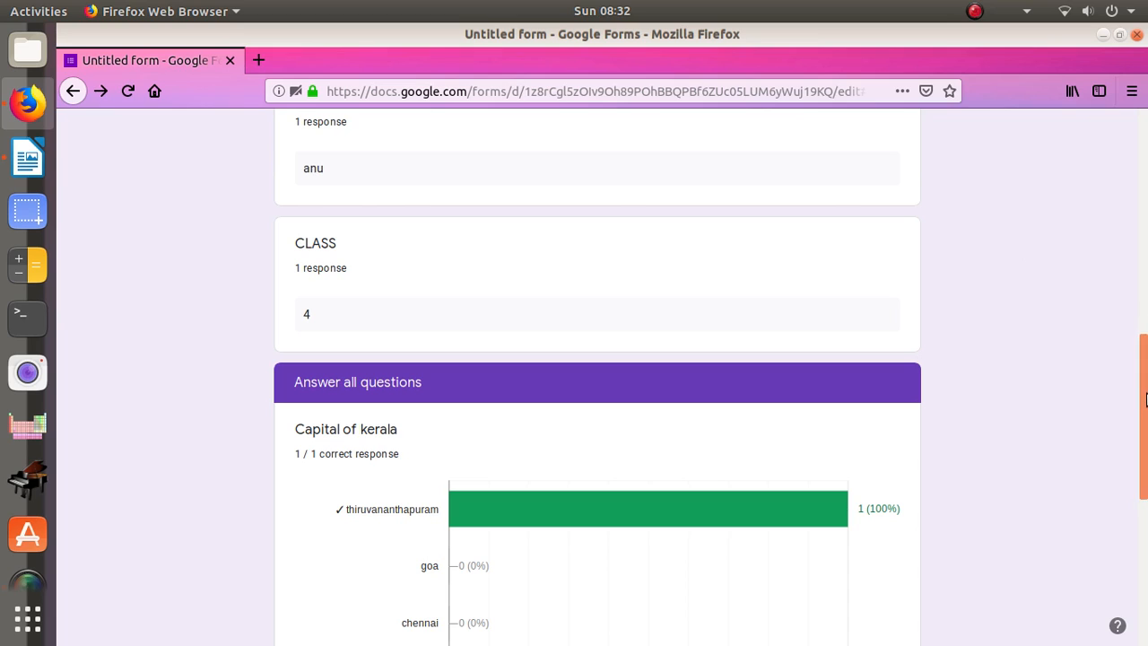
{"action": "left_click_drag", "start_coordinate": [1135, 406], "coordinate": [1139, 445]}
{"action": "left_click_drag", "start_coordinate": [1145, 403], "coordinate": [1137, 543]}
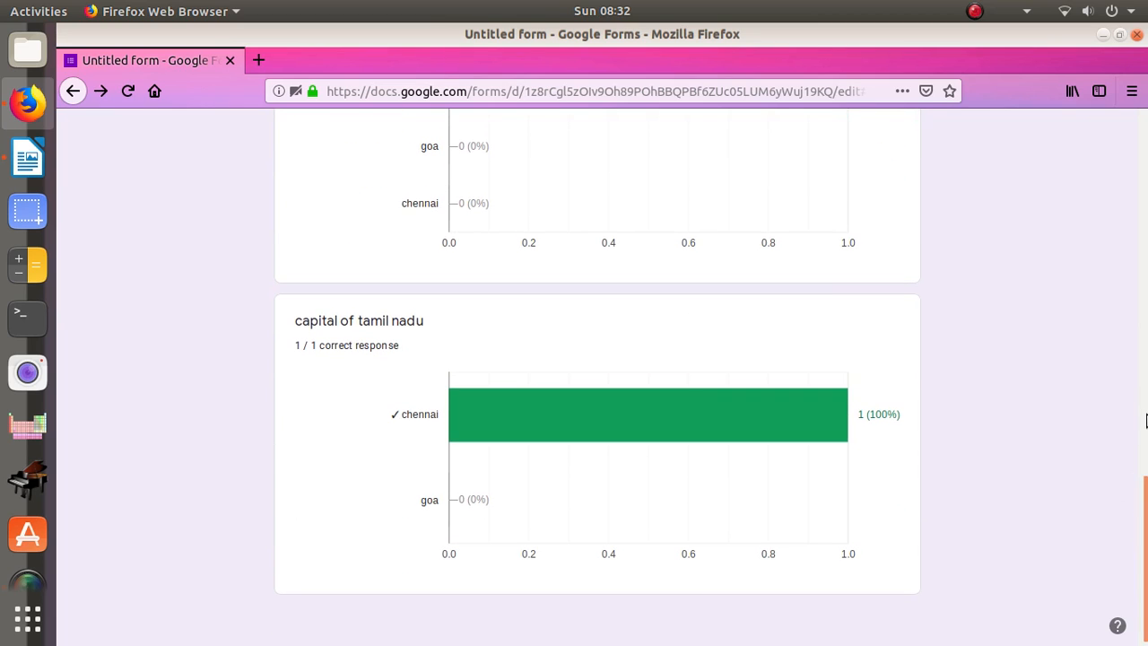
{"action": "left_click", "coordinate": [1143, 416]}
{"action": "left_click_drag", "start_coordinate": [1146, 374], "coordinate": [1143, 139]}
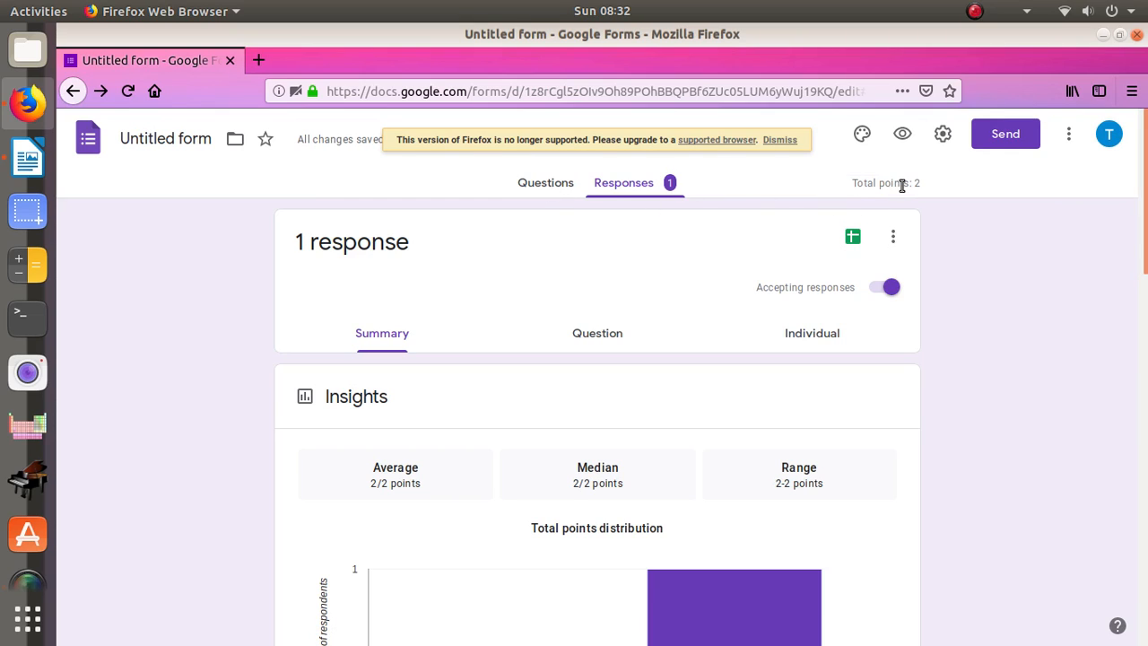
{"action": "left_click", "coordinate": [553, 194]}
{"action": "left_click", "coordinate": [618, 193]}
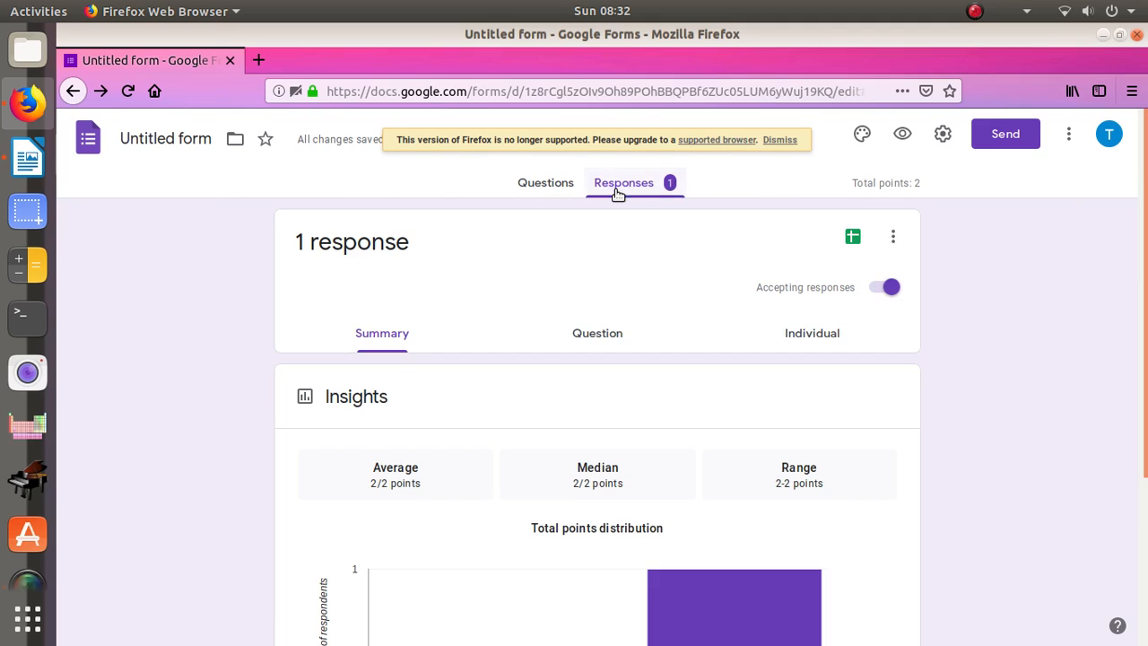
{"action": "left_click", "coordinate": [545, 185]}
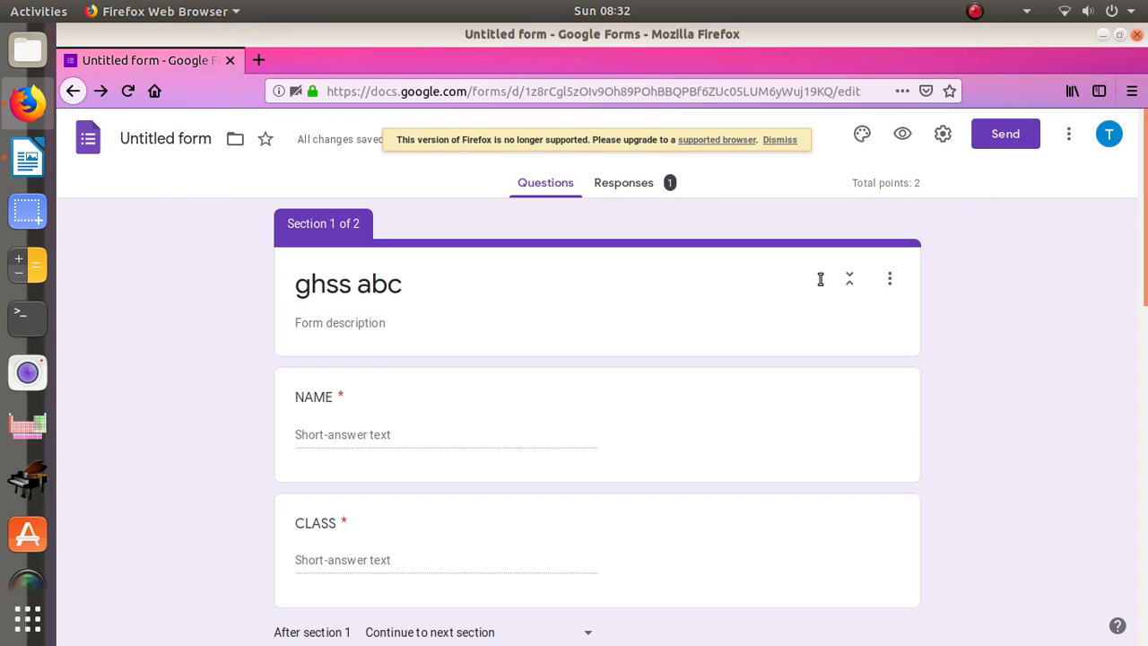
Create a shortened URL for sharing the form, copy the link and close the Send form dialog
{"action": "left_click", "coordinate": [1020, 144]}
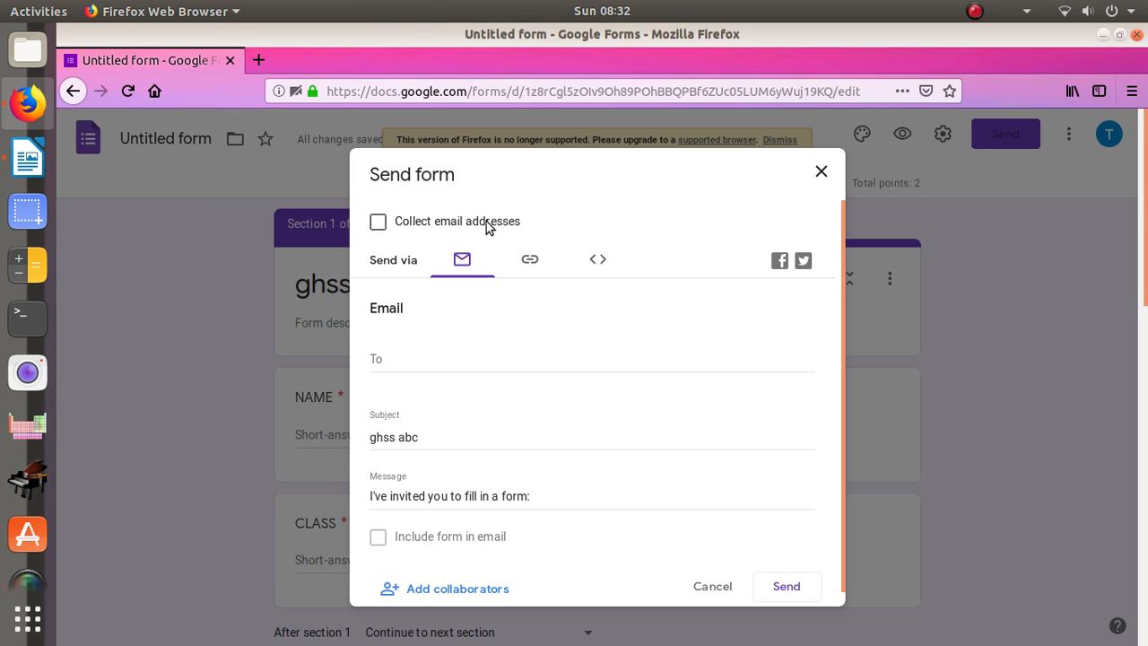
{"action": "left_click", "coordinate": [529, 258]}
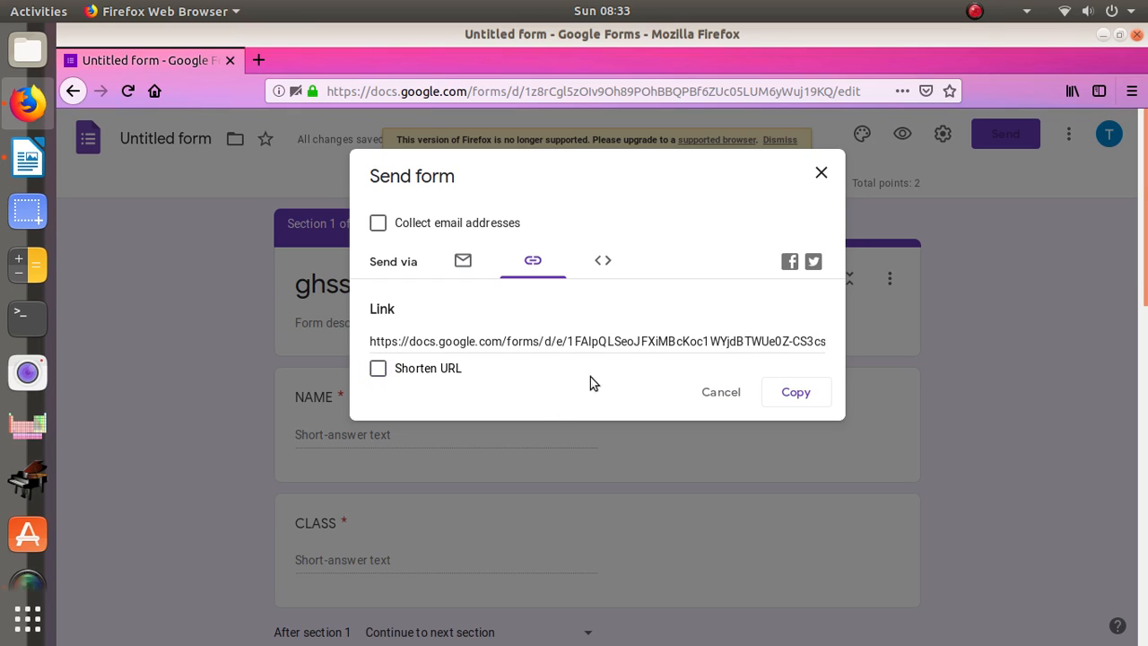
{"action": "left_click", "coordinate": [379, 370]}
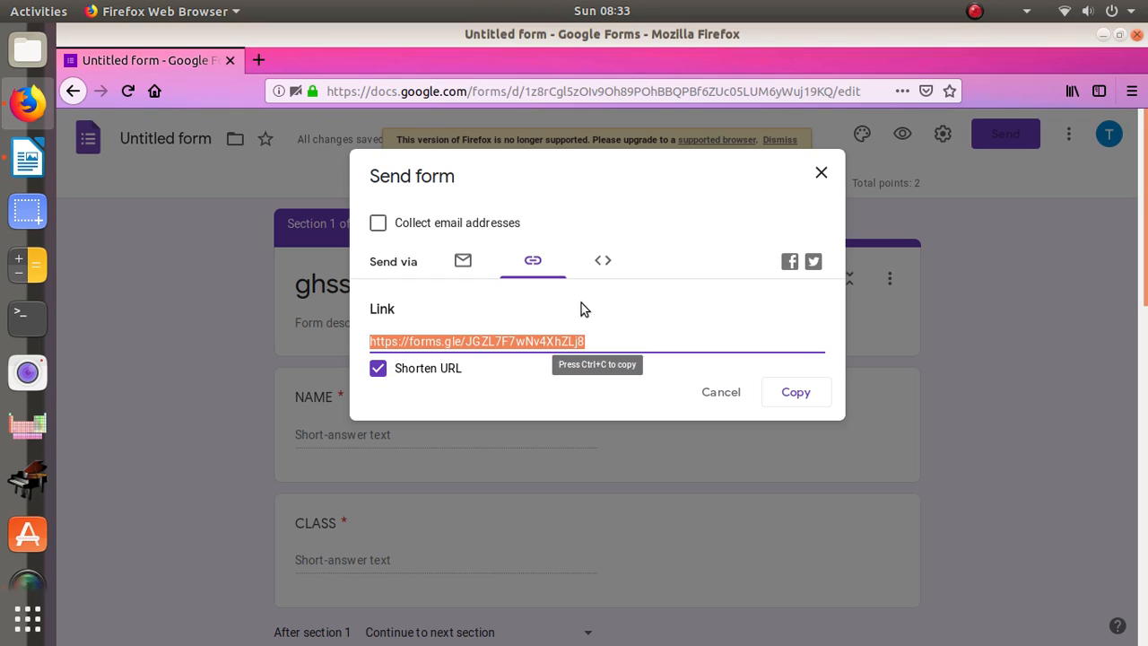
{"action": "left_click", "coordinate": [791, 394]}
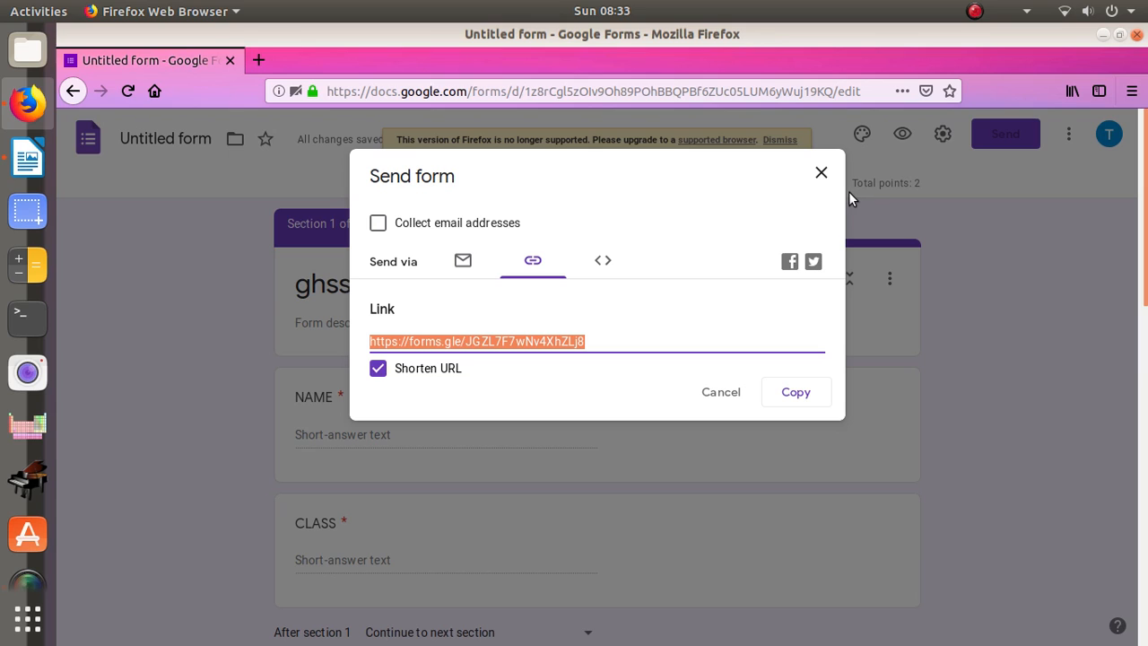
{"action": "left_click", "coordinate": [1104, 35]}
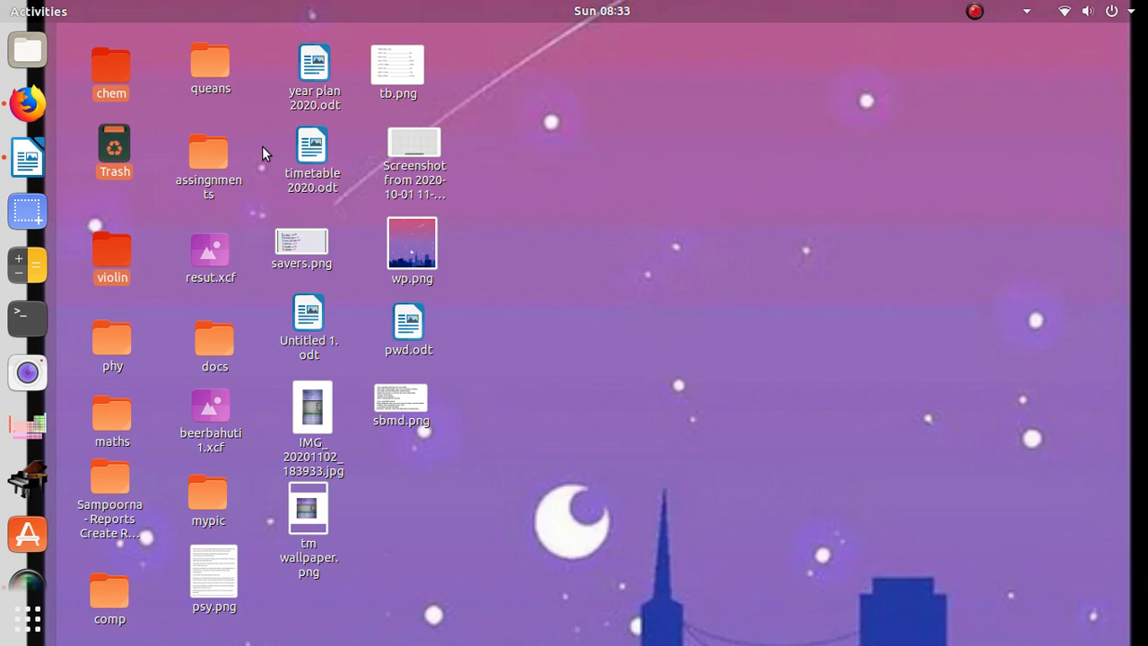
{"action": "left_click", "coordinate": [25, 104]}
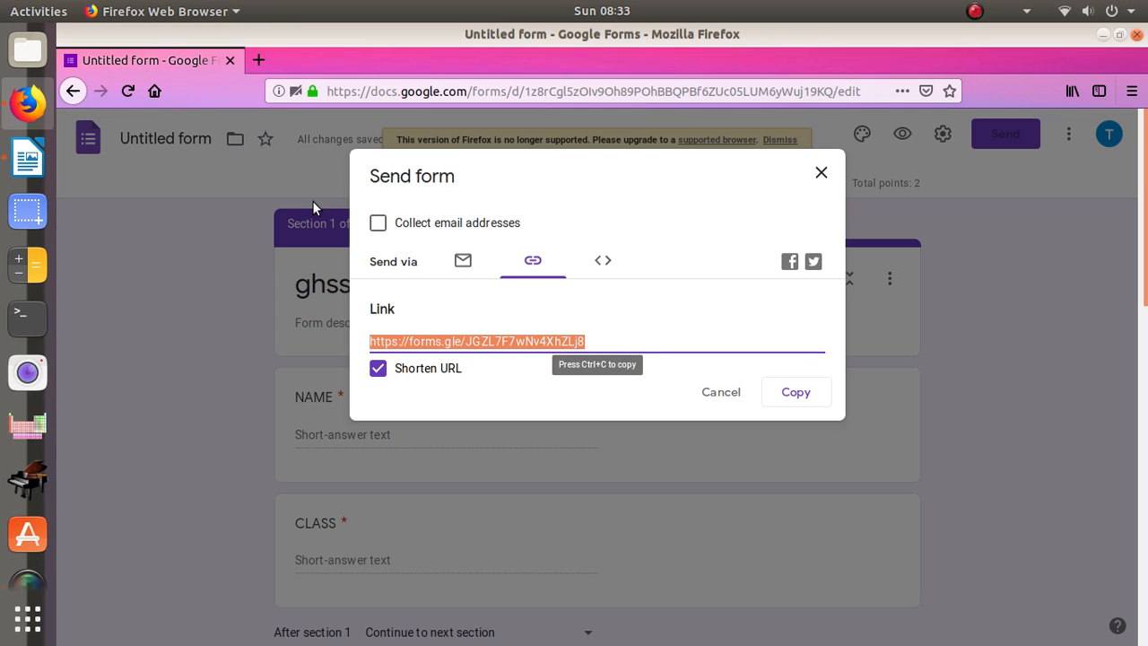
{"action": "left_click", "coordinate": [822, 173]}
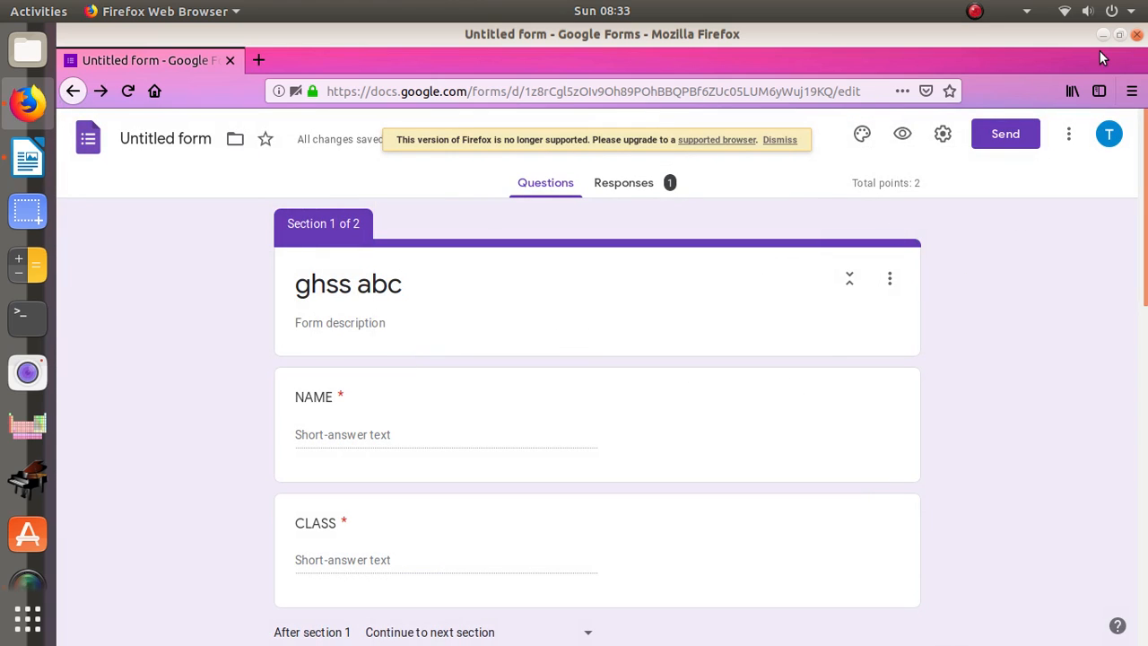
{"action": "left_click", "coordinate": [975, 9]}
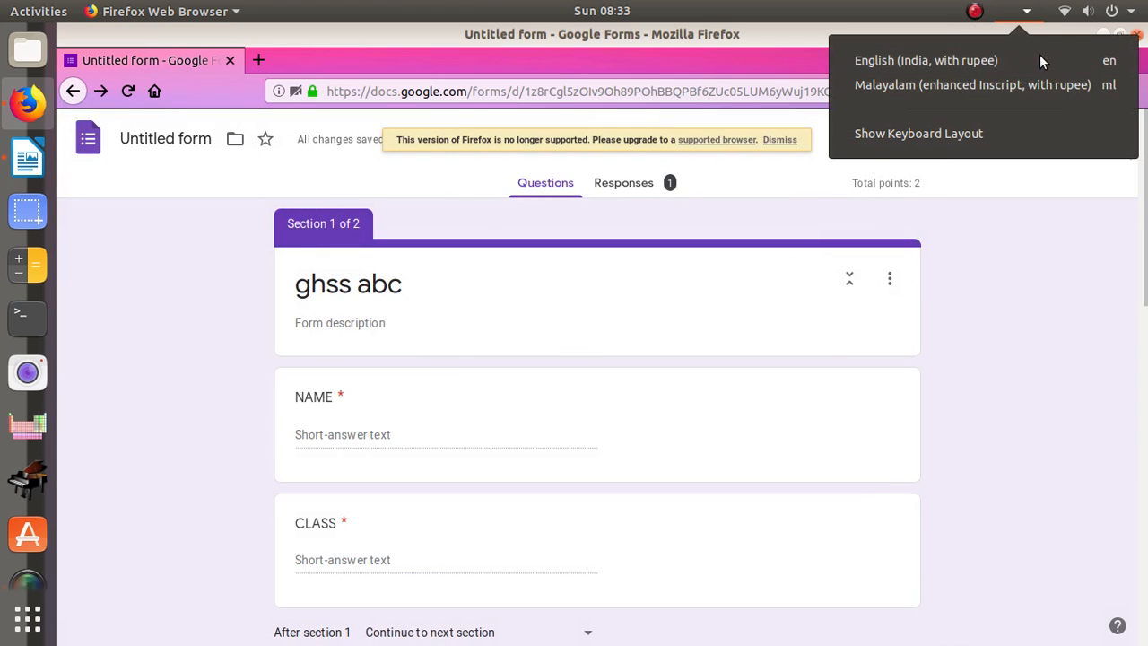
{"action": "mouse_move", "coordinate": [1026, 10]}
{"action": "mouse_move", "coordinate": [975, 11]}
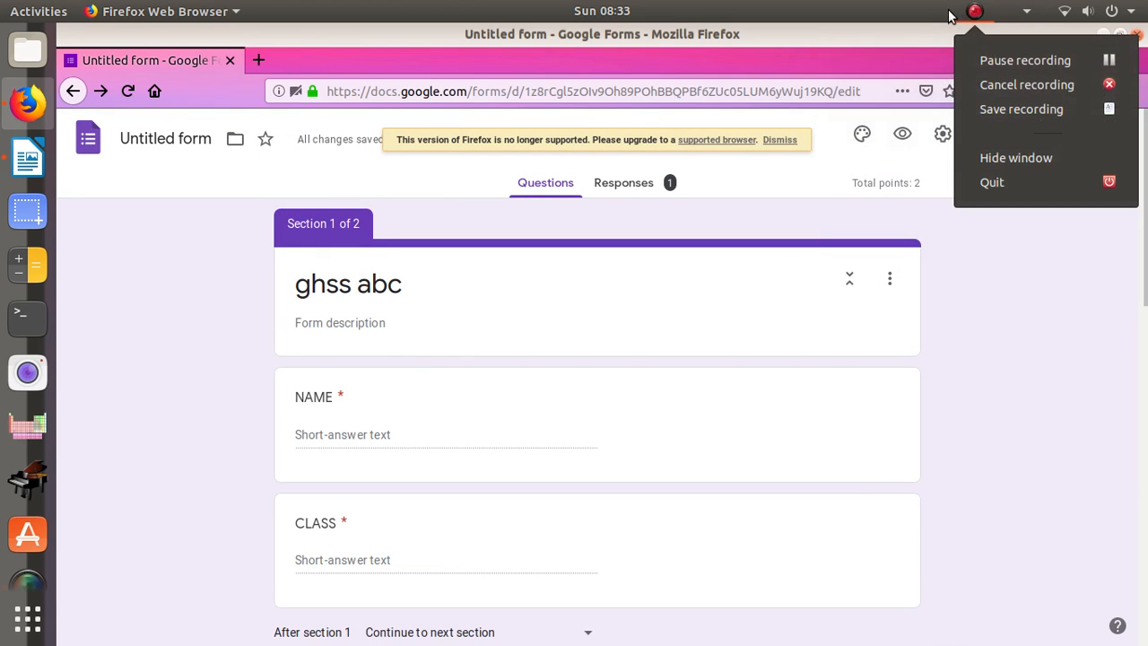